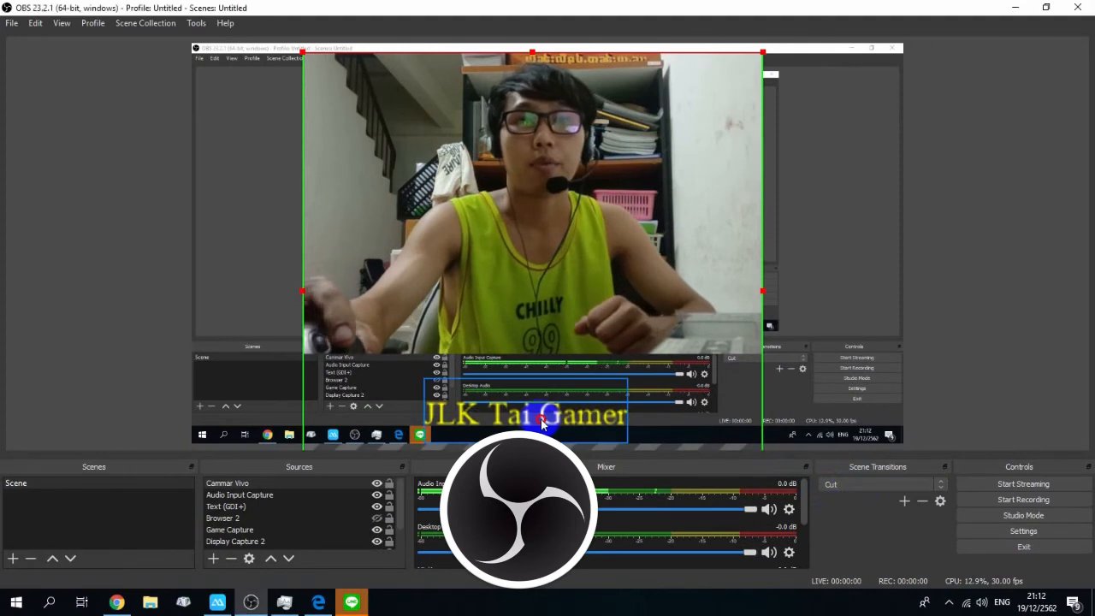
Step: Move the "JLK Tai Gamer" text overlay slightly to the right in the preview
{"action": "left_click_drag", "start_coordinate": [524, 423], "coordinate": [547, 414]}
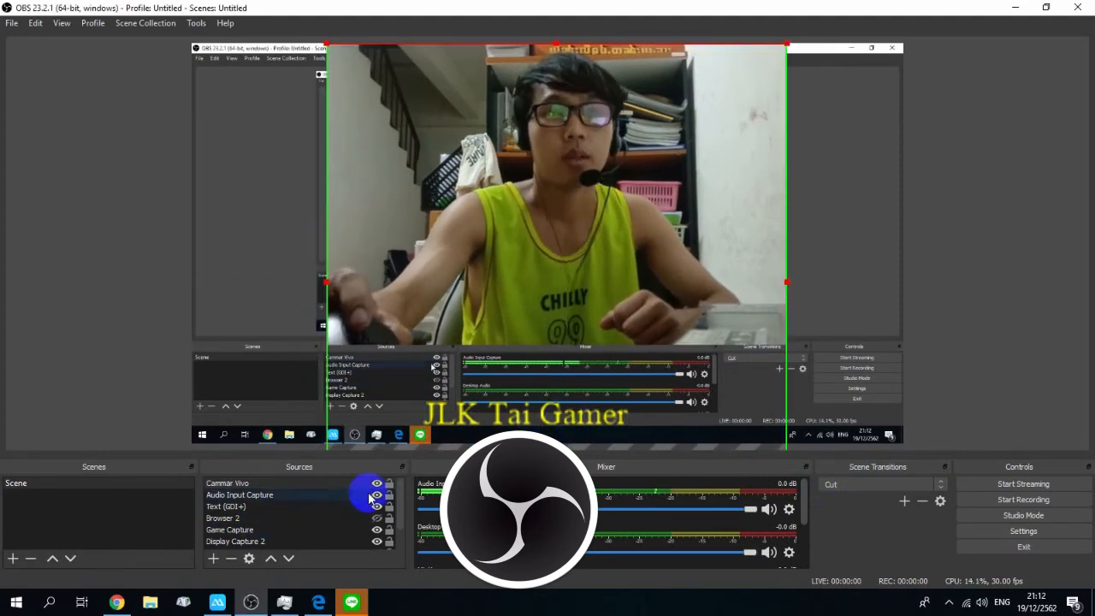
{"action": "left_click", "coordinate": [547, 420]}
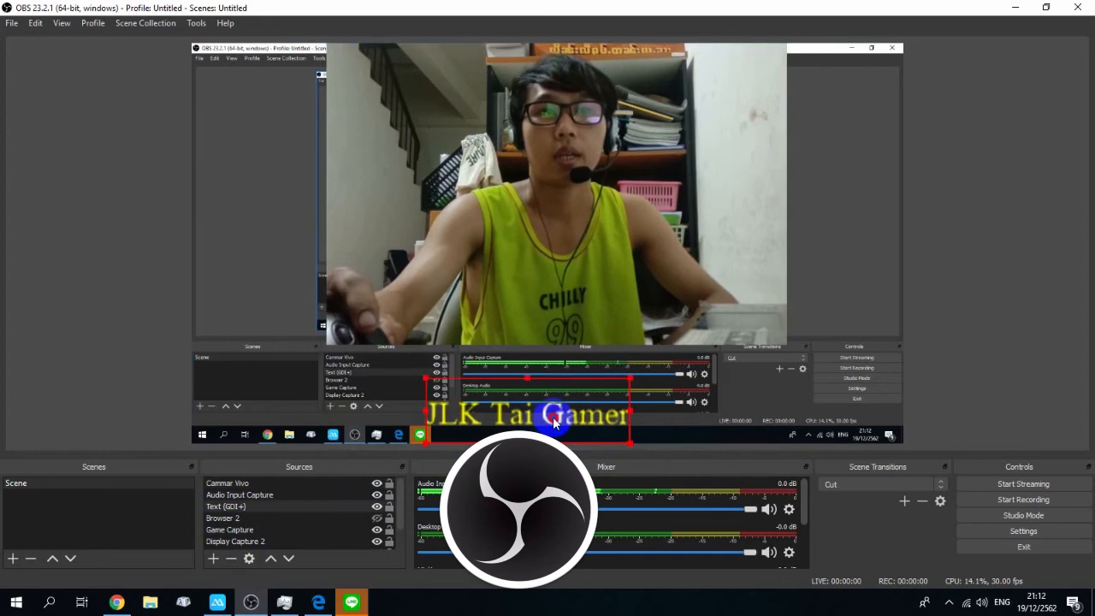
{"action": "left_click_drag", "start_coordinate": [555, 419], "coordinate": [580, 419]}
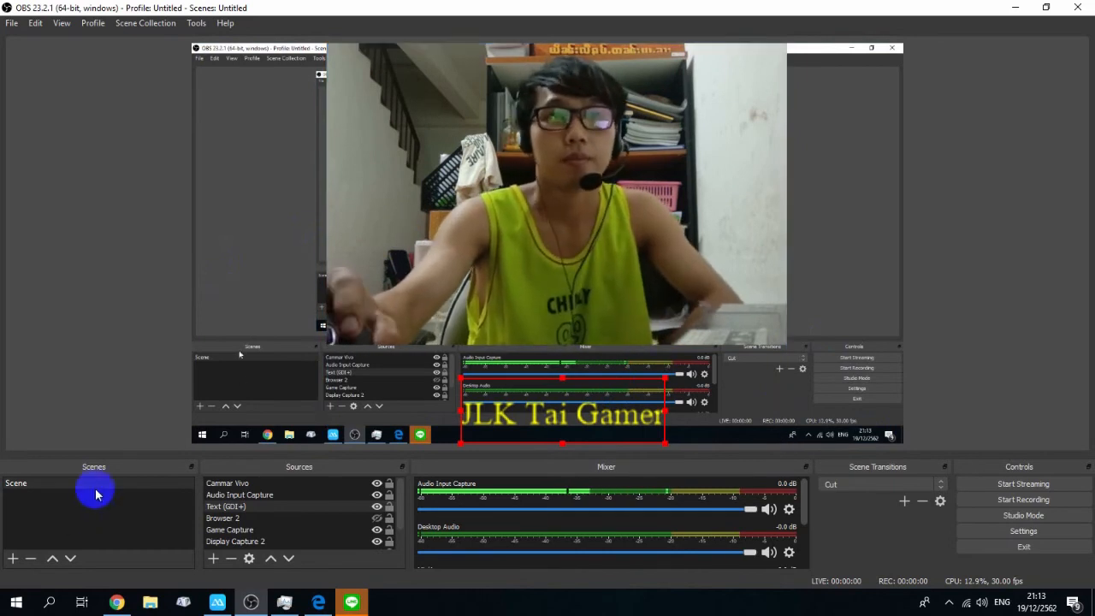
Step: Add a new scene named Scene 2 and select it
{"action": "left_click", "coordinate": [13, 558]}
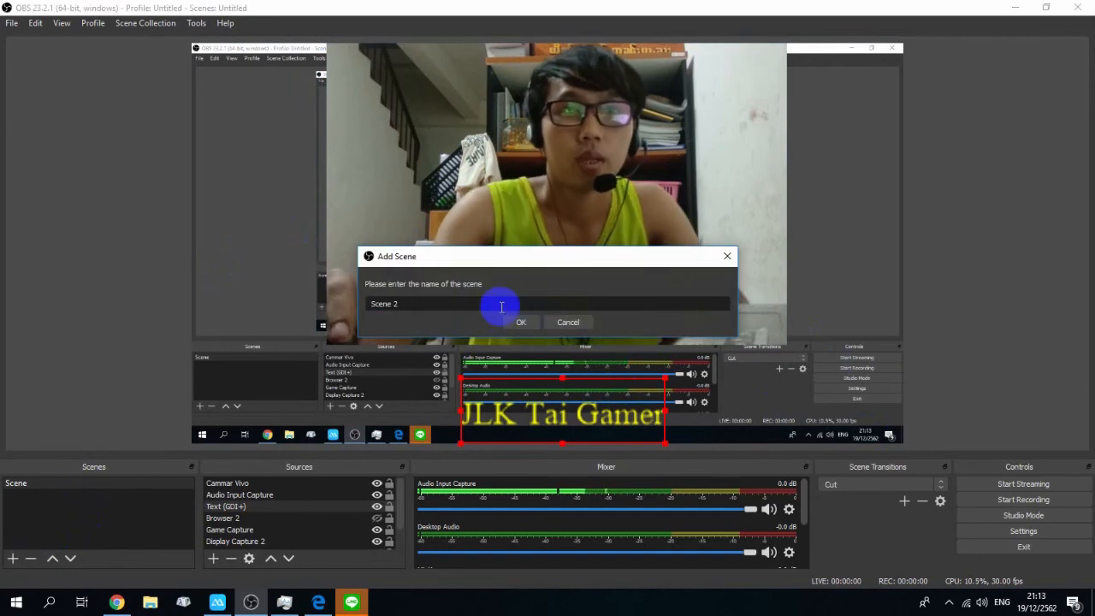
{"action": "left_click", "coordinate": [513, 324]}
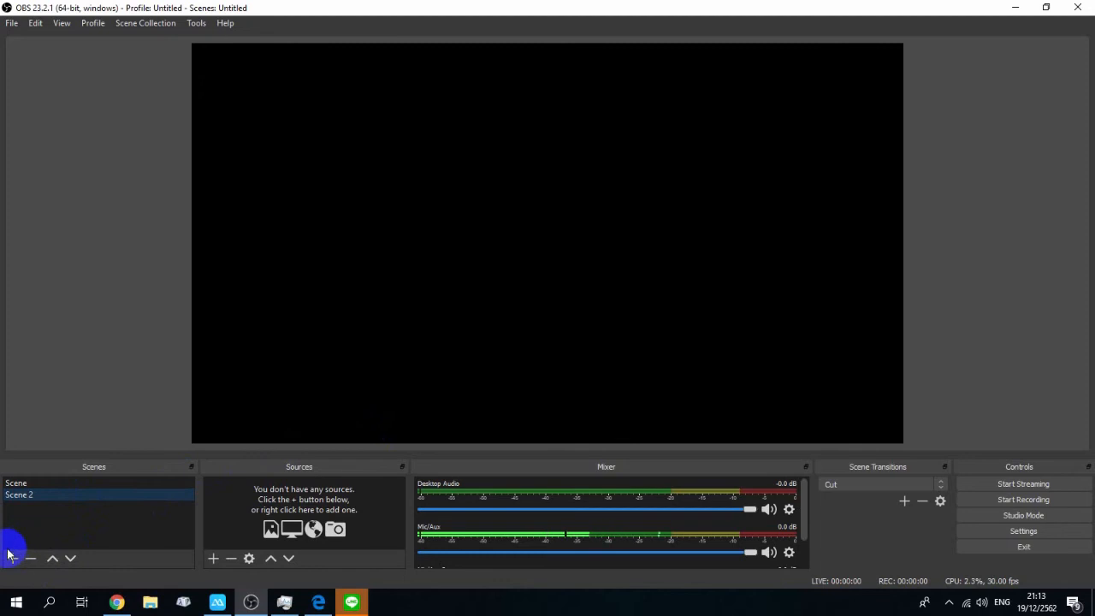
{"action": "left_click", "coordinate": [42, 488]}
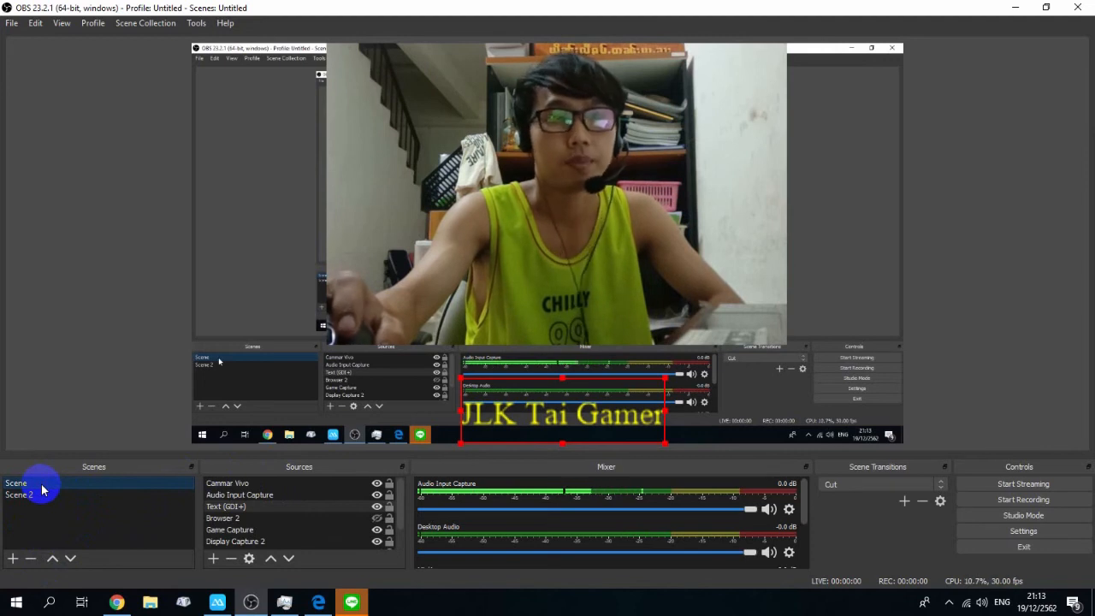
{"action": "left_click", "coordinate": [56, 497]}
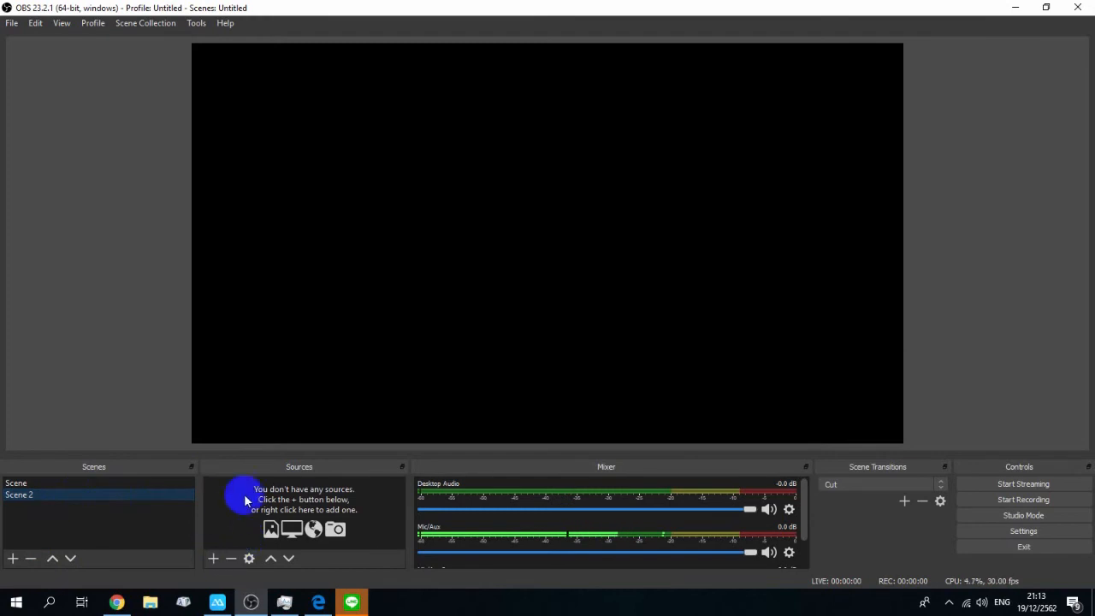
Step: Add a Display Capture source named "Display Capture 3" to Scene 2 with default properties
{"action": "left_click", "coordinate": [213, 560]}
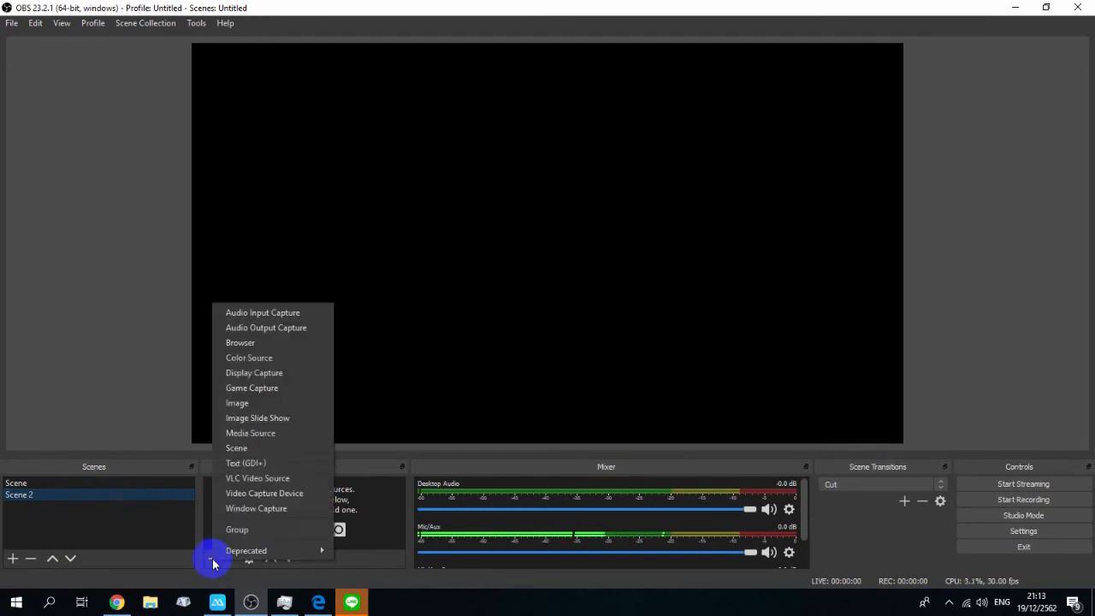
{"action": "left_click", "coordinate": [237, 451]}
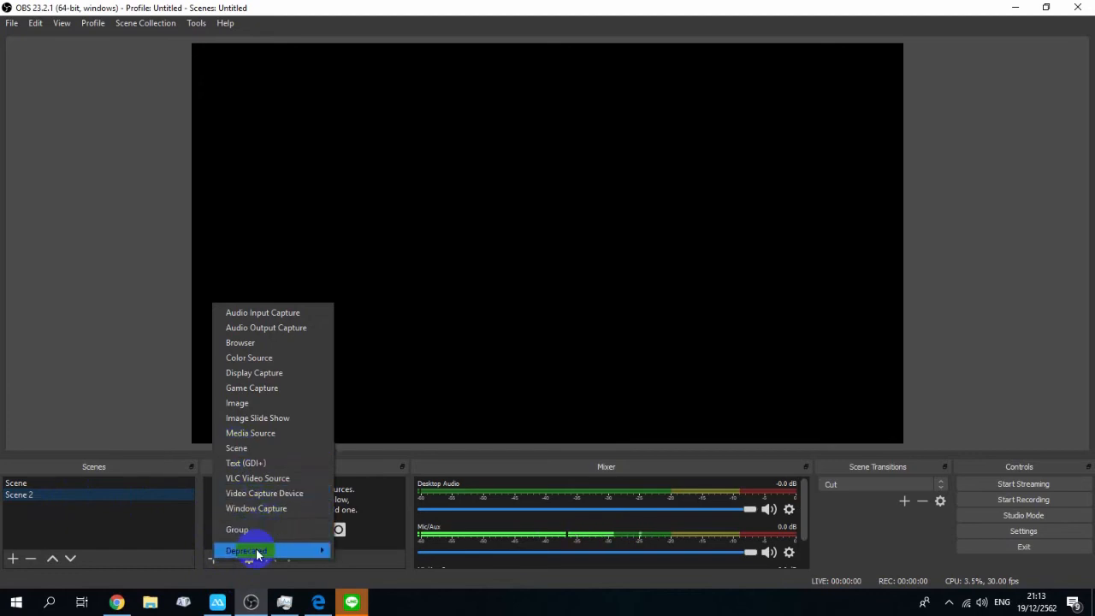
{"action": "left_click", "coordinate": [298, 380]}
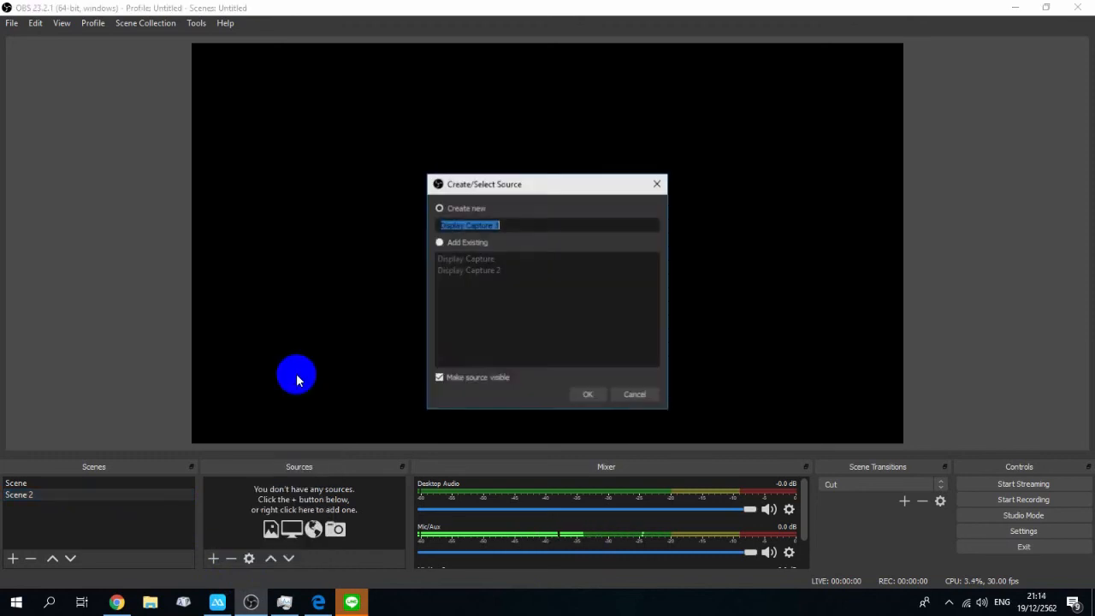
{"action": "left_click", "coordinate": [515, 225]}
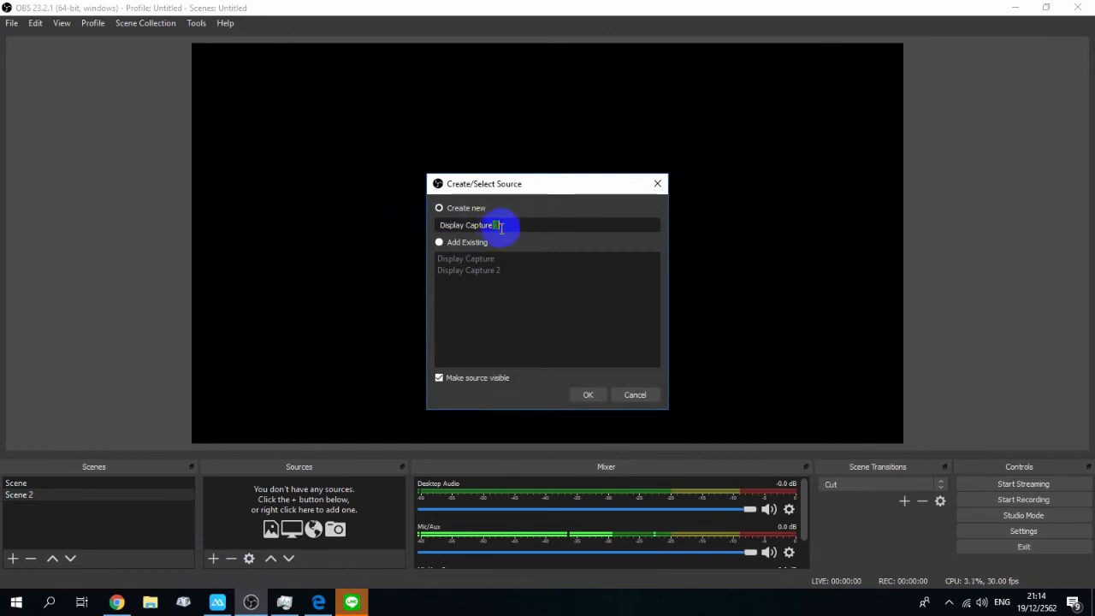
{"action": "left_click", "coordinate": [590, 394]}
{"action": "left_click", "coordinate": [589, 315]}
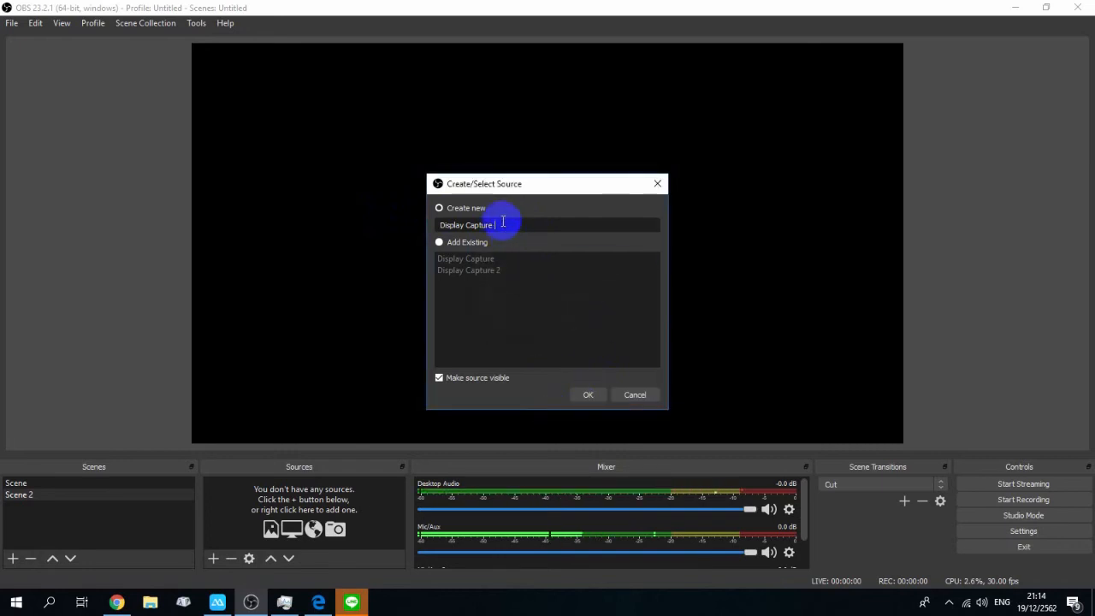
{"action": "type", "text": "3"}
{"action": "left_click", "coordinate": [591, 394]}
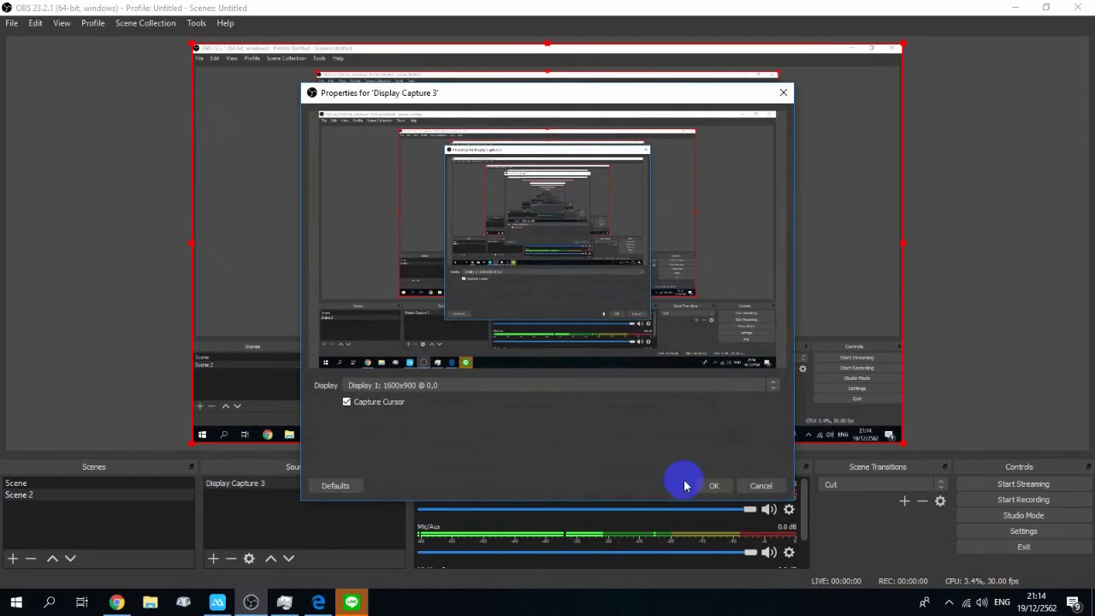
{"action": "left_click", "coordinate": [710, 490]}
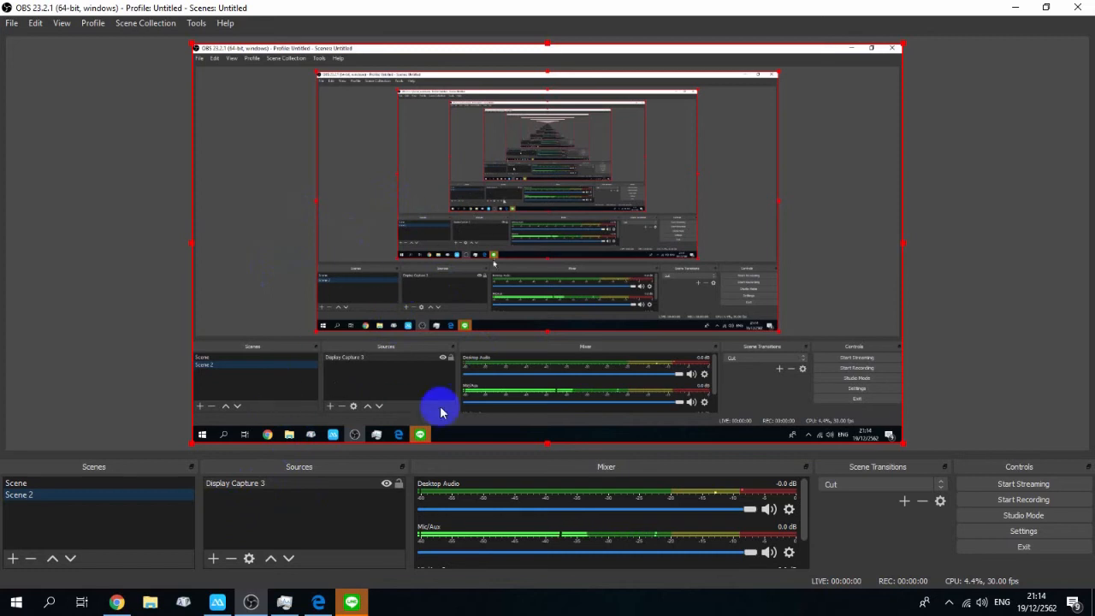
Step: Add a new Text (GDI+) source named "Text (GDI+) 2" to the scene
{"action": "left_click", "coordinate": [211, 558]}
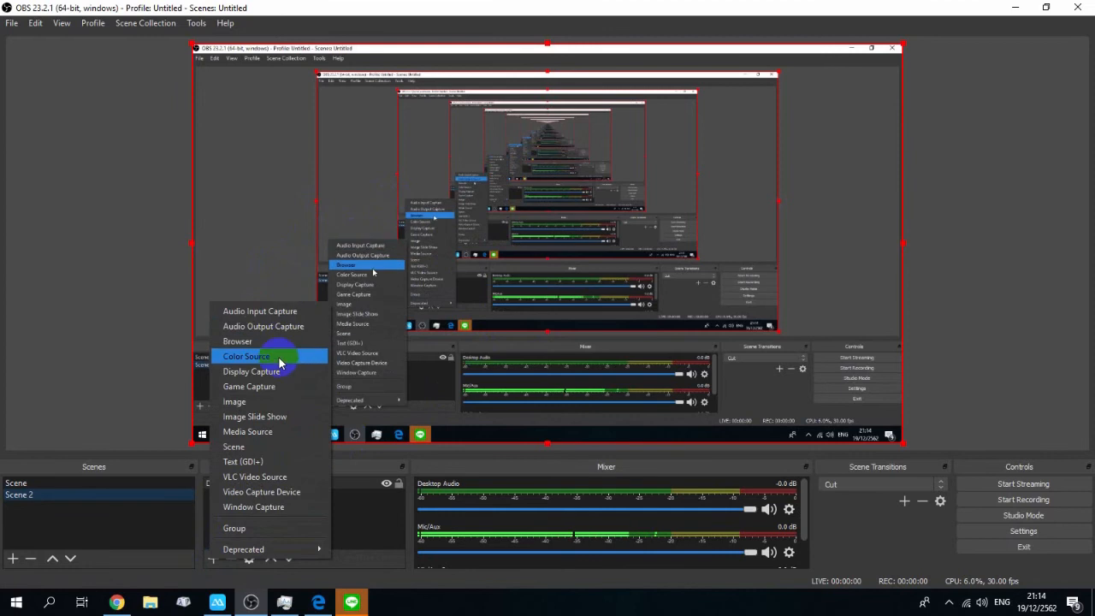
{"action": "left_click", "coordinate": [257, 465]}
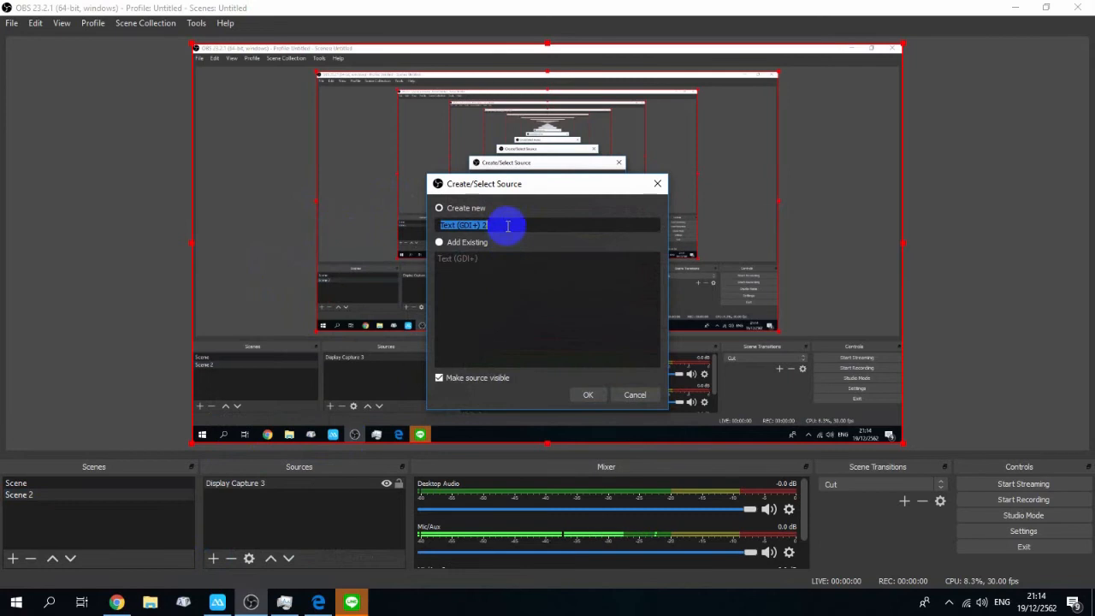
{"action": "left_click_drag", "start_coordinate": [520, 220], "coordinate": [464, 225]}
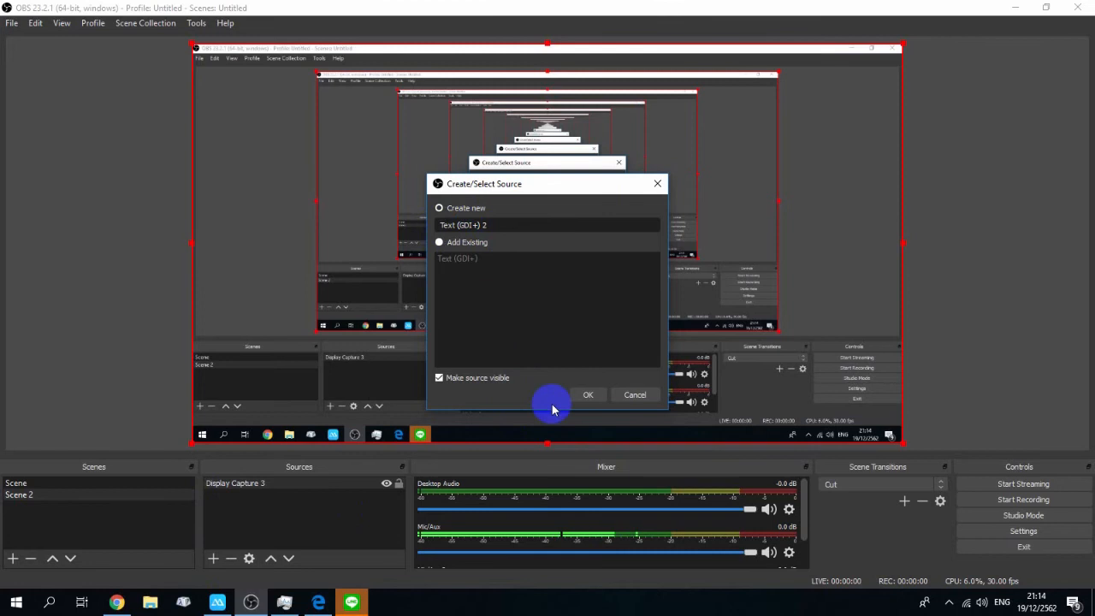
{"action": "left_click", "coordinate": [587, 394]}
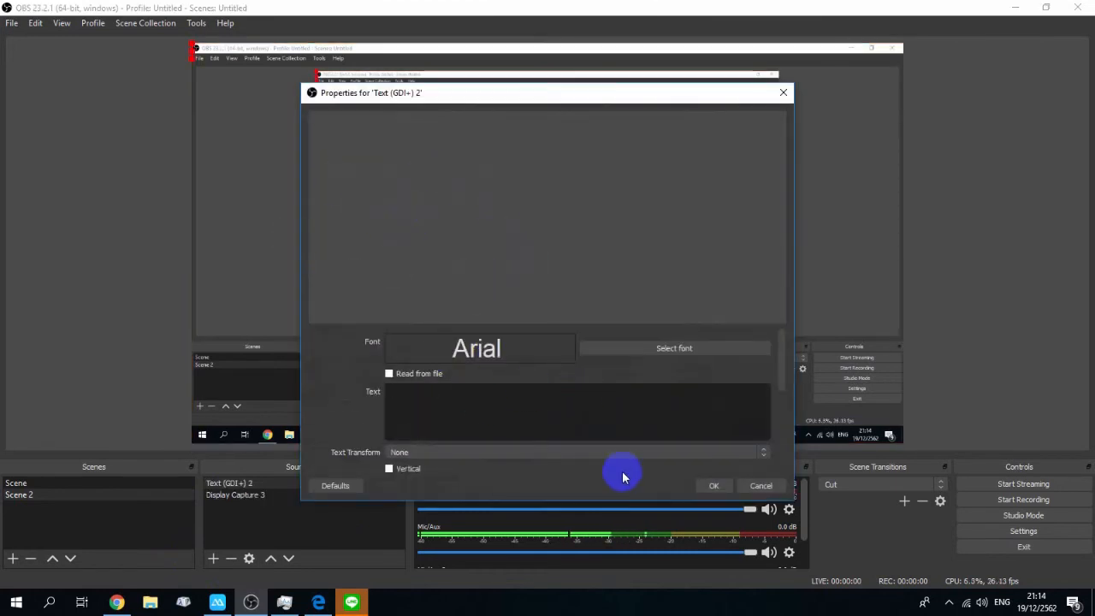
Step: Enter "JLK Tai Gamer" as the text of the new text source
{"action": "type", "text": "J"}
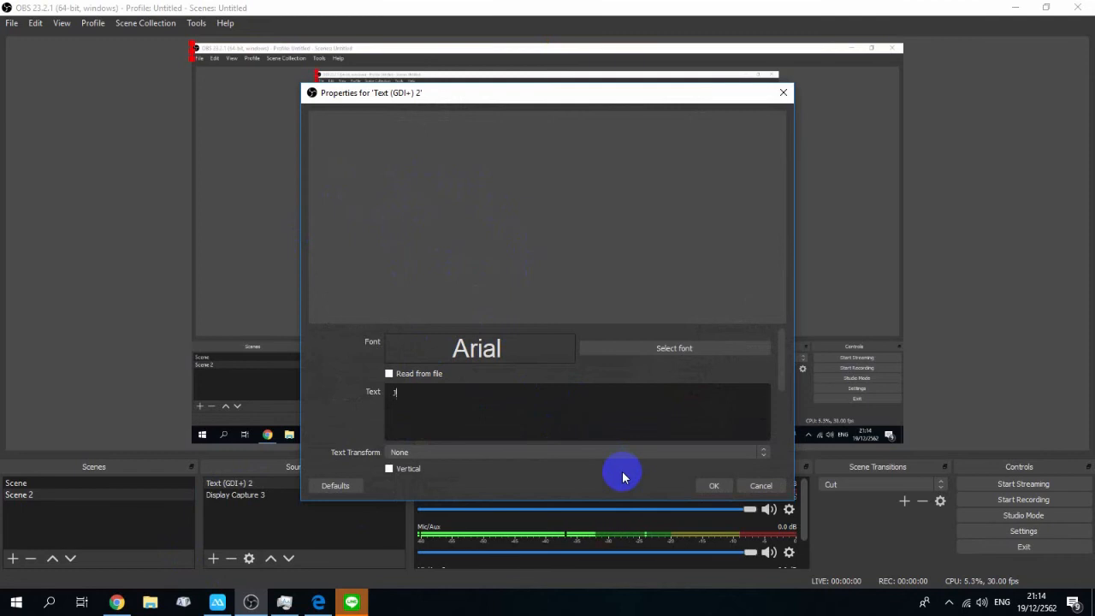
{"action": "type", "text": "a"}
{"action": "key", "text": "BackSpace"}
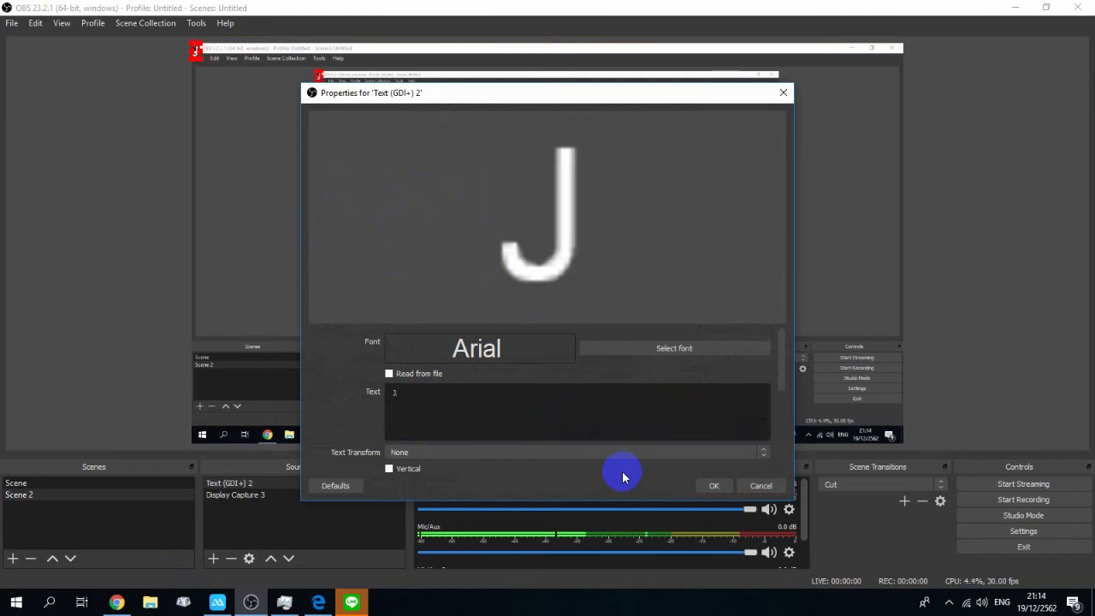
{"action": "type", "text": "Lk"}
{"action": "key", "text": "BackSpace"}
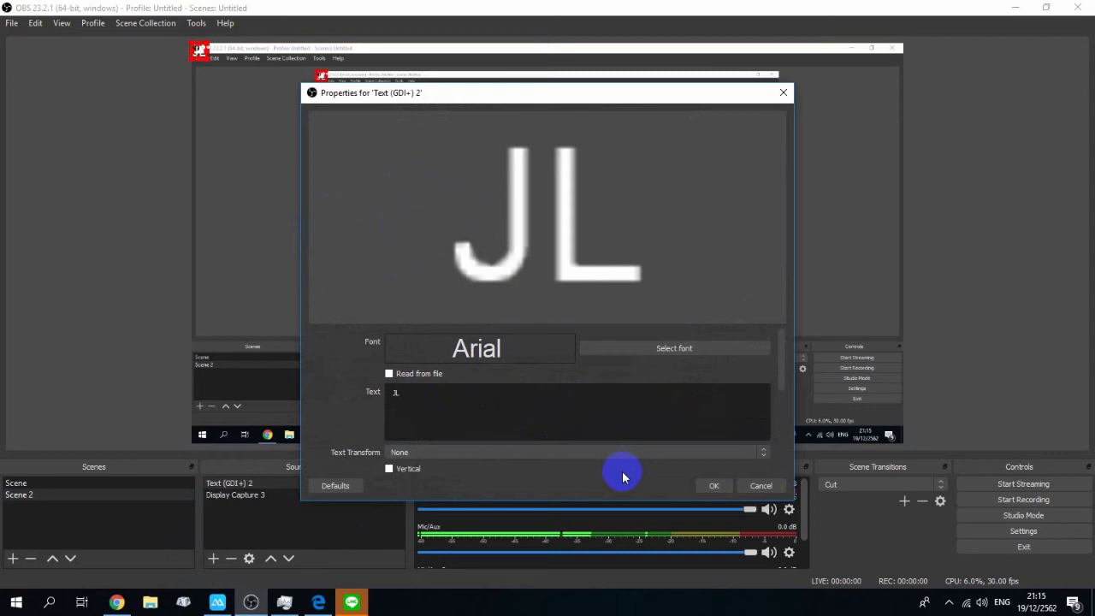
{"action": "type", "text": "K"}
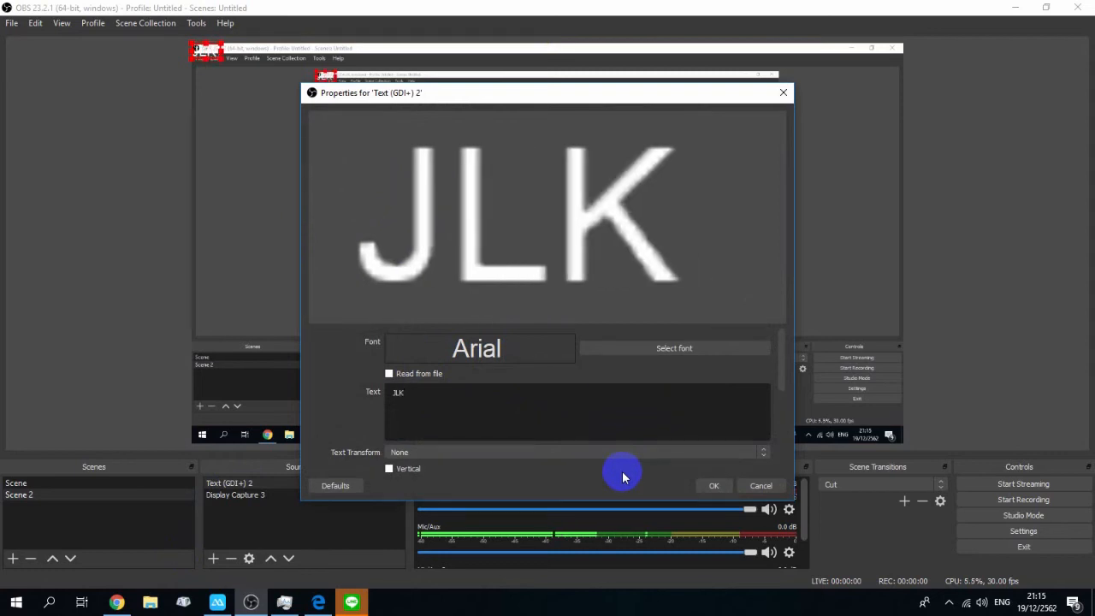
{"action": "type", "text": " Ta"}
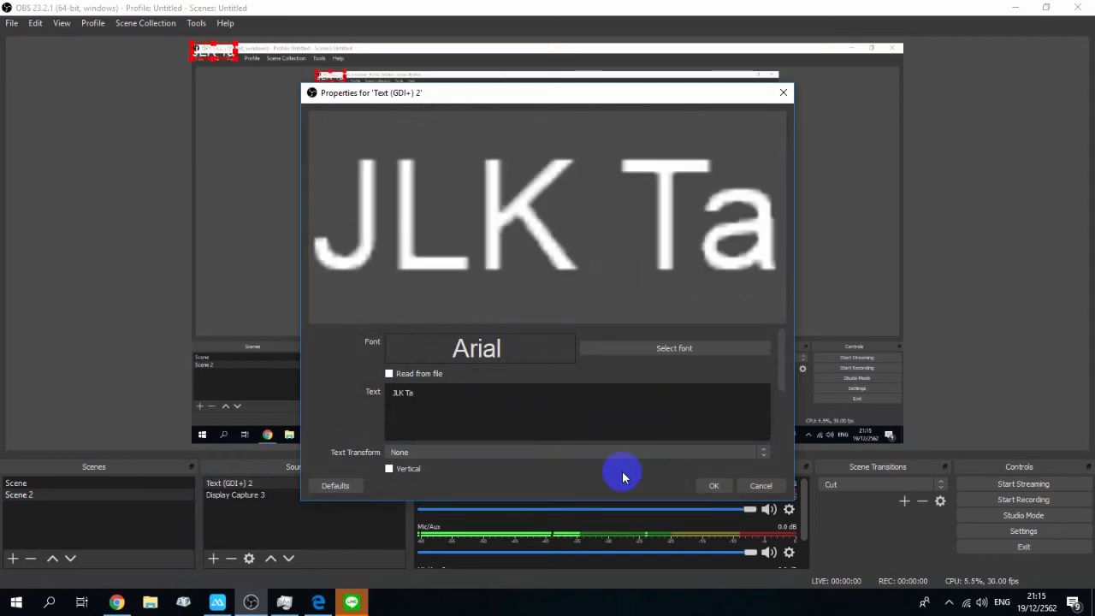
{"action": "type", "text": "i G"}
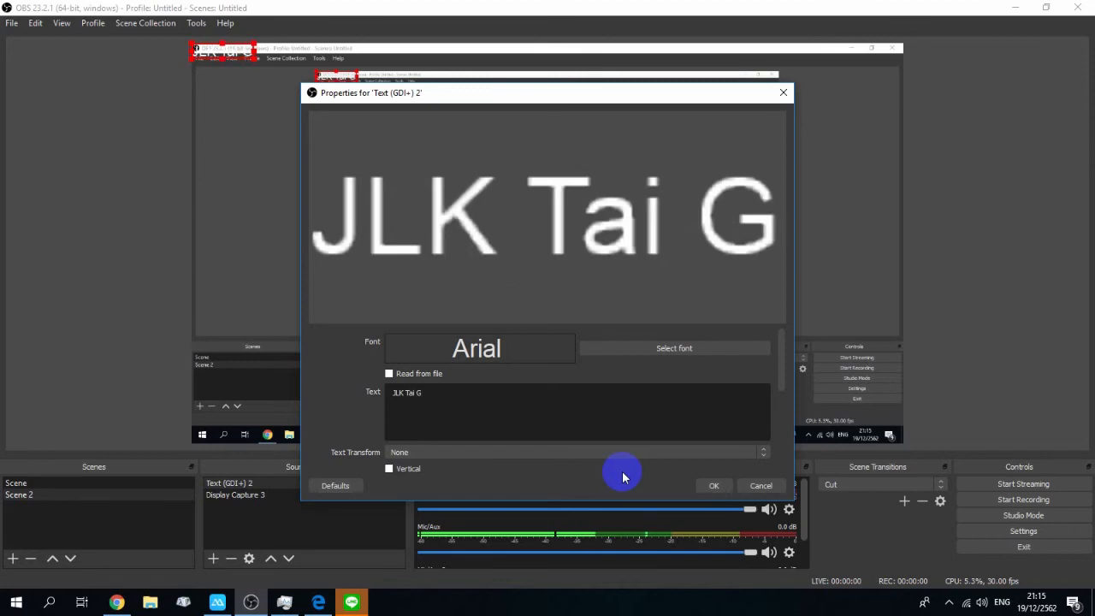
{"action": "type", "text": "ame"}
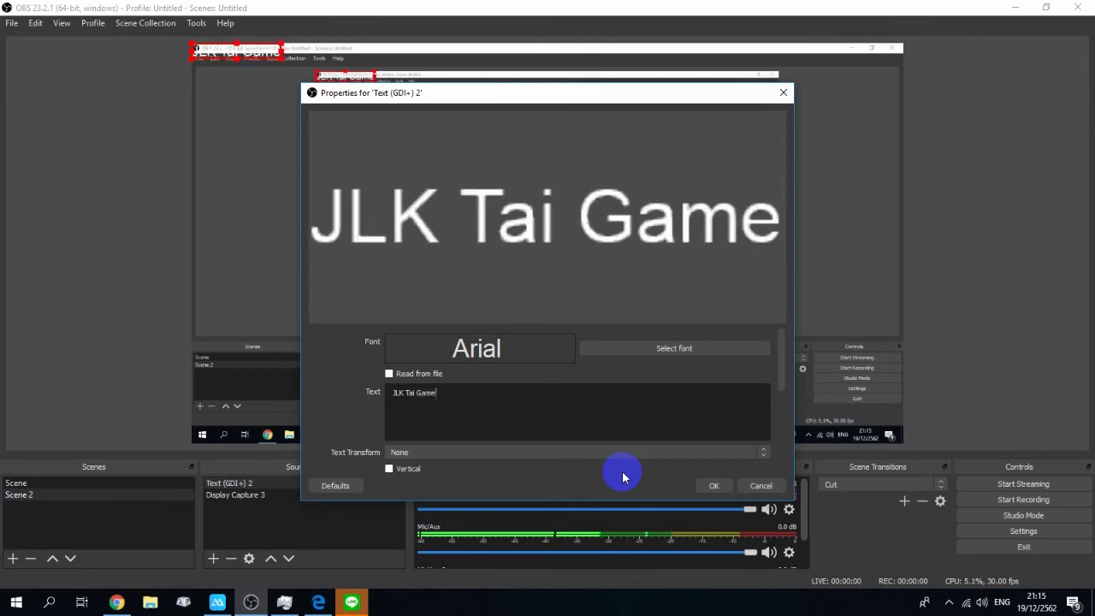
{"action": "type", "text": "r"}
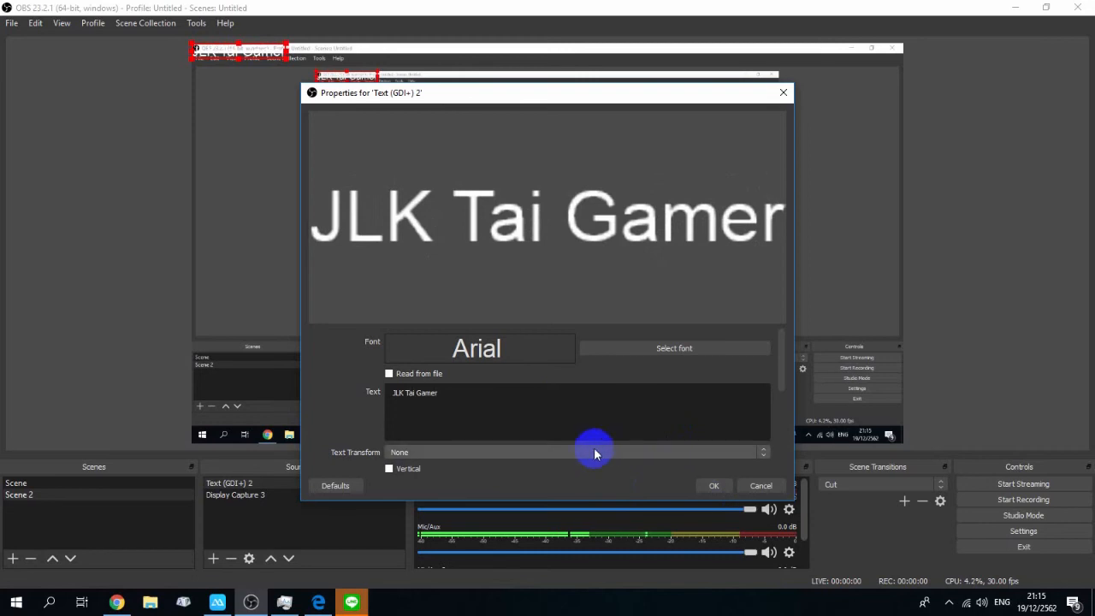
{"action": "left_click", "coordinate": [601, 451]}
{"action": "left_click", "coordinate": [580, 449]}
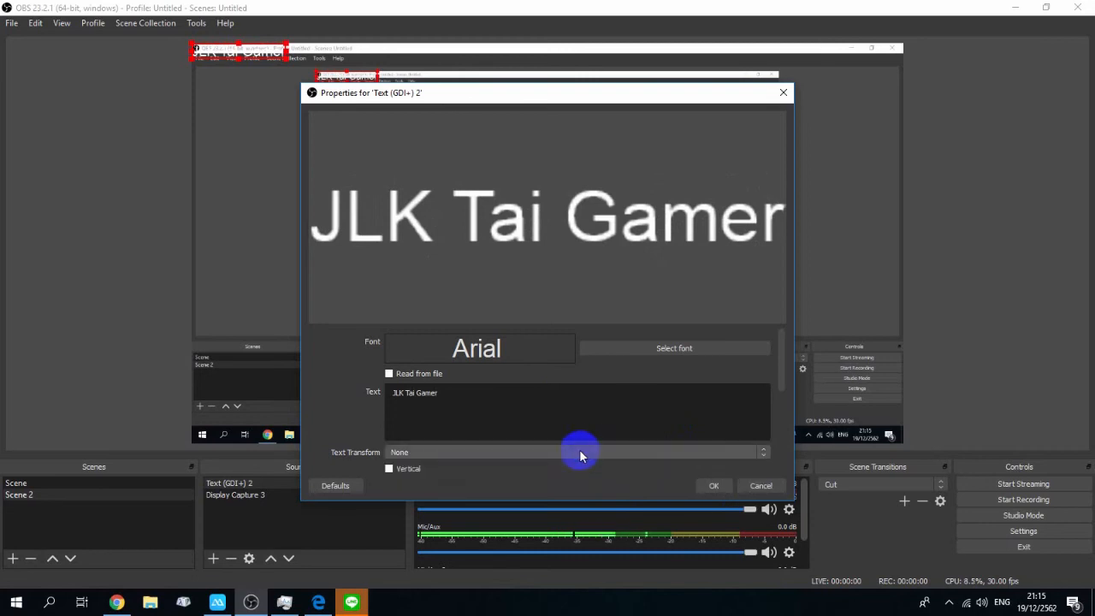
{"action": "left_click", "coordinate": [389, 469]}
{"action": "left_click", "coordinate": [390, 470]}
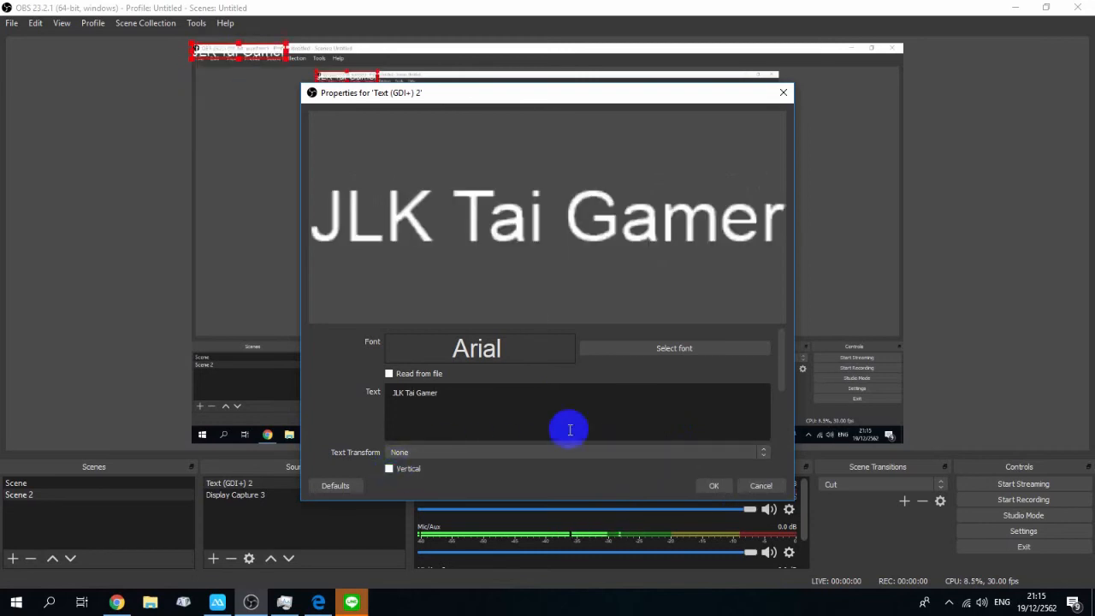
Step: Browse the available fonts in the font picker and close it without choosing one
{"action": "left_click", "coordinate": [663, 351]}
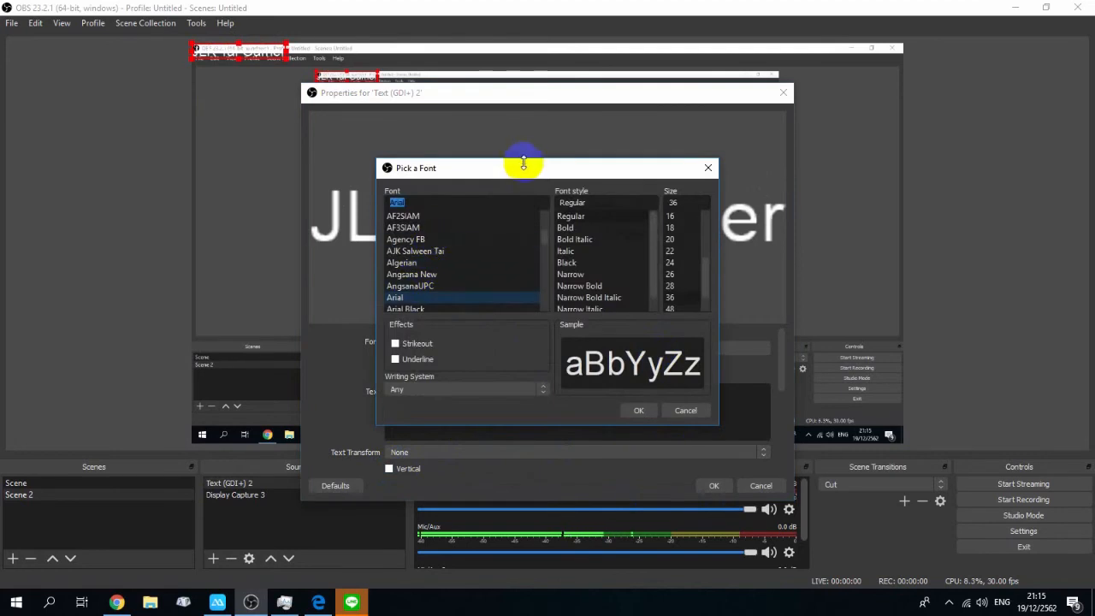
{"action": "scroll", "coordinate": [480, 257], "scroll_direction": "down", "scroll_amount": 5}
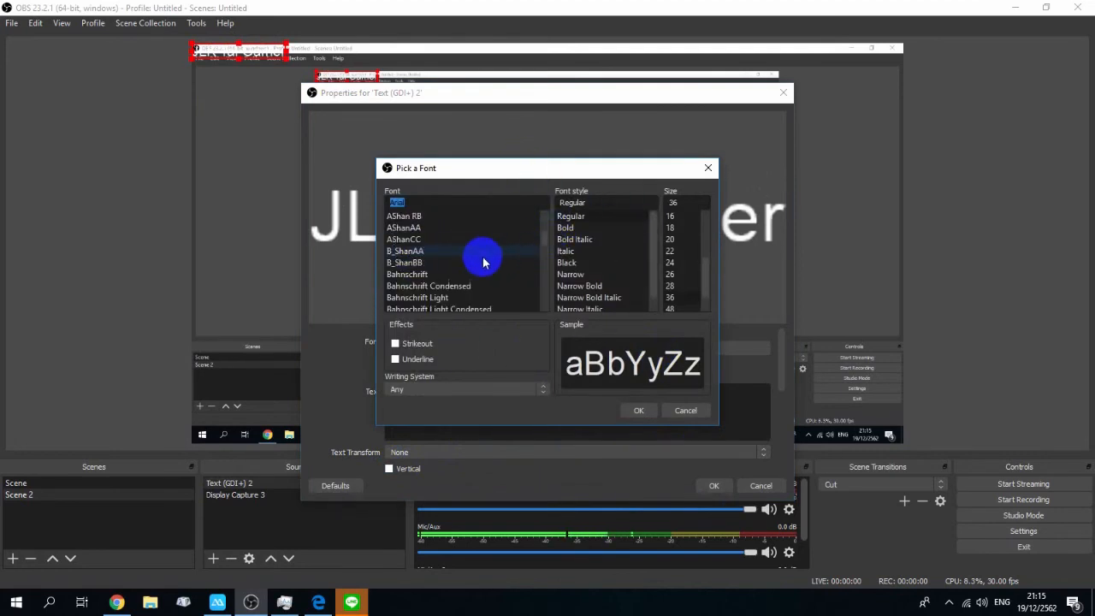
{"action": "scroll", "coordinate": [409, 270], "scroll_direction": "down", "scroll_amount": 2}
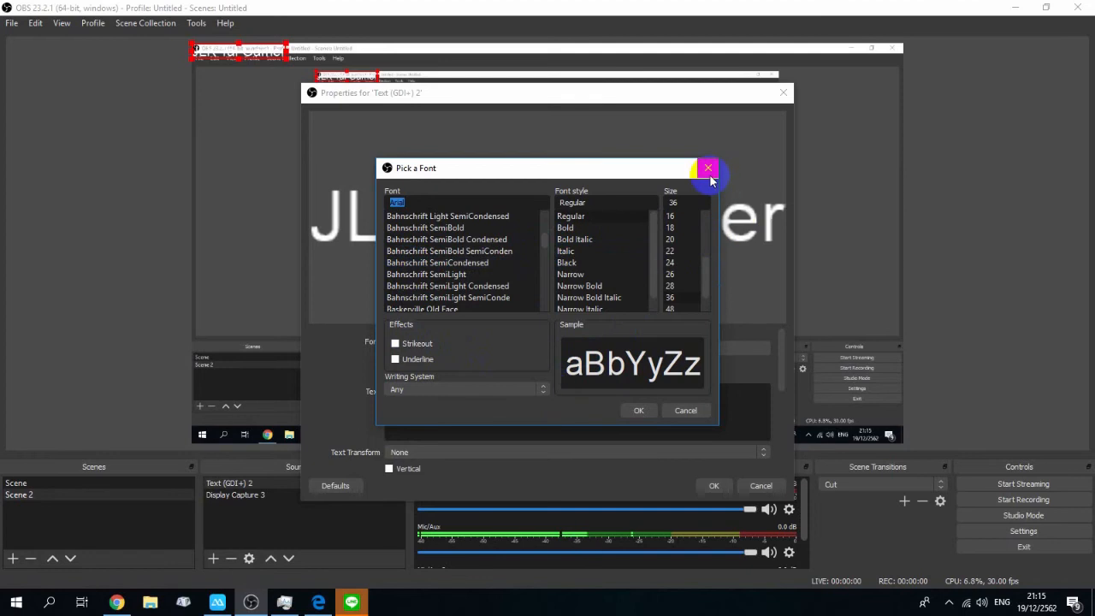
{"action": "left_click", "coordinate": [686, 410]}
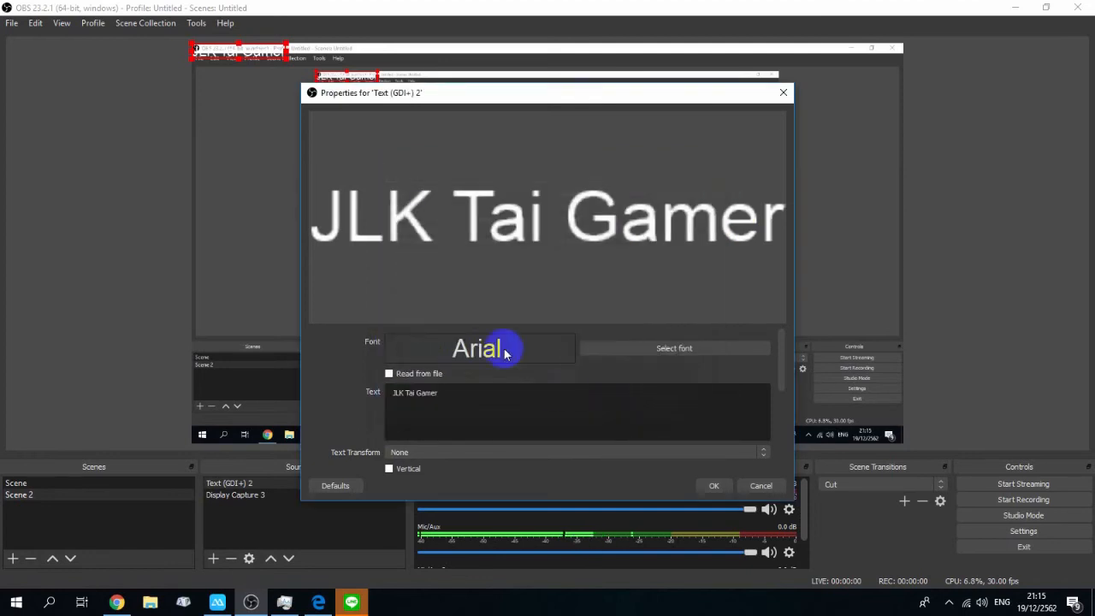
Step: Set the text colour to yellow #ffff00 and apply the text source's properties
{"action": "scroll", "coordinate": [397, 418], "scroll_direction": "down", "scroll_amount": 3}
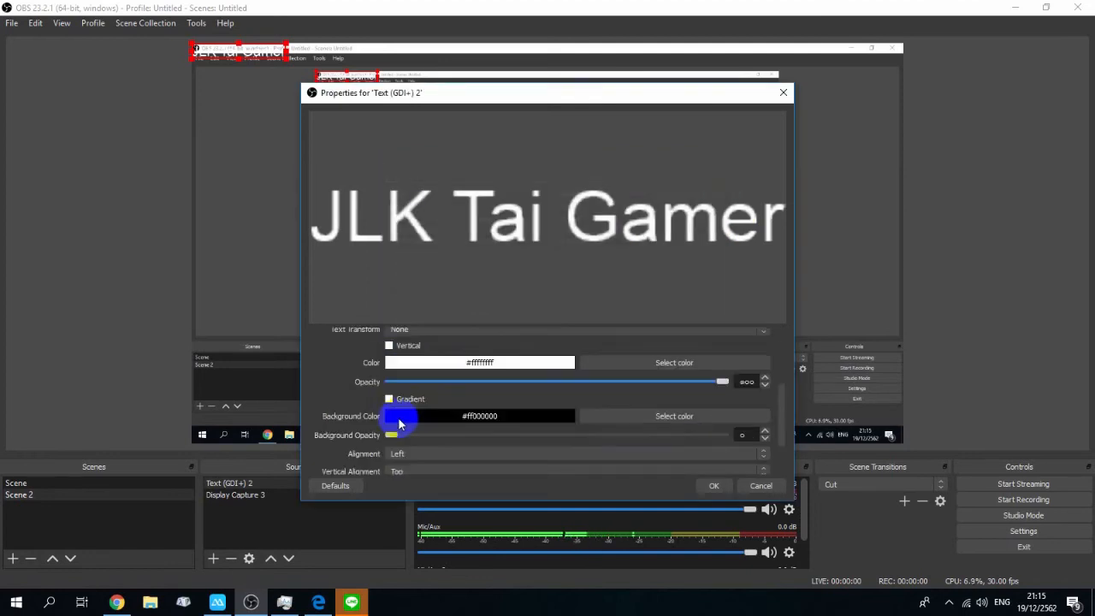
{"action": "scroll", "coordinate": [438, 417], "scroll_direction": "up", "scroll_amount": 2}
{"action": "scroll", "coordinate": [607, 387], "scroll_direction": "down", "scroll_amount": 2}
{"action": "scroll", "coordinate": [608, 387], "scroll_direction": "up", "scroll_amount": 2}
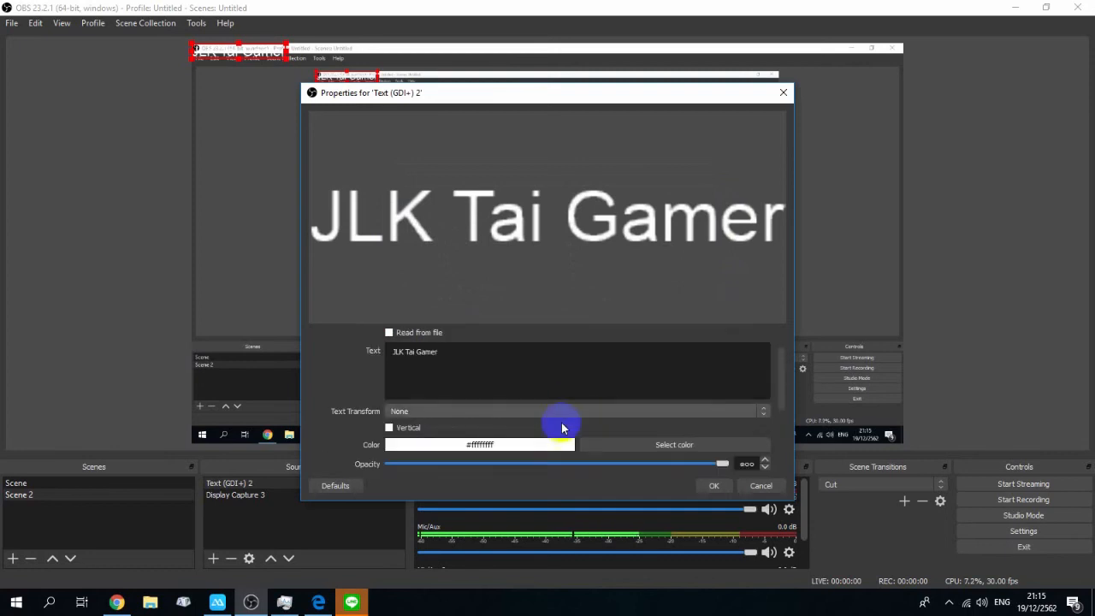
{"action": "left_click", "coordinate": [558, 449]}
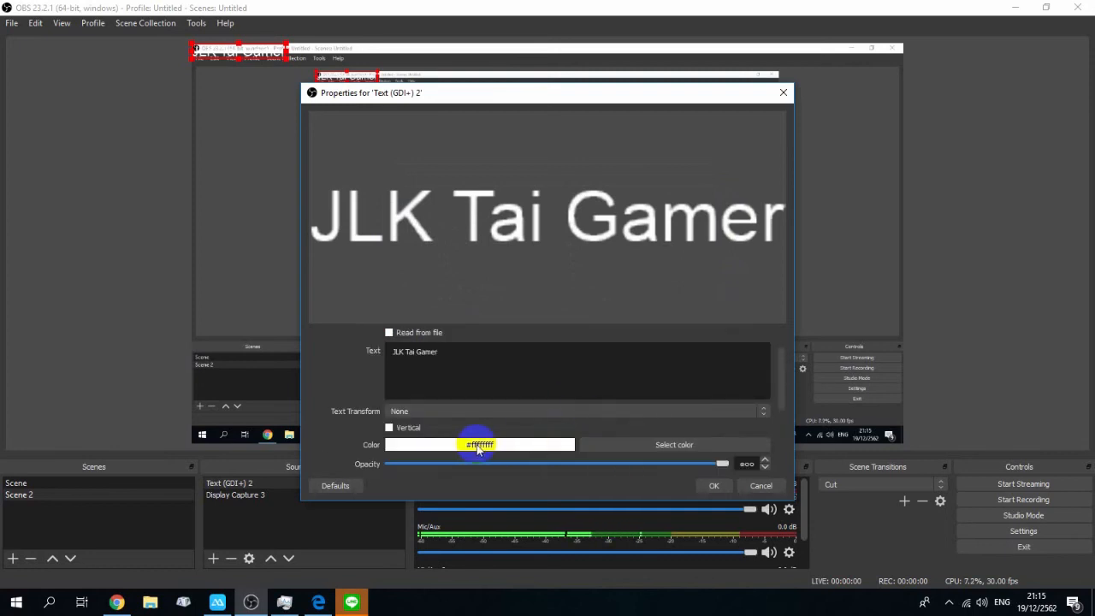
{"action": "left_click", "coordinate": [678, 452]}
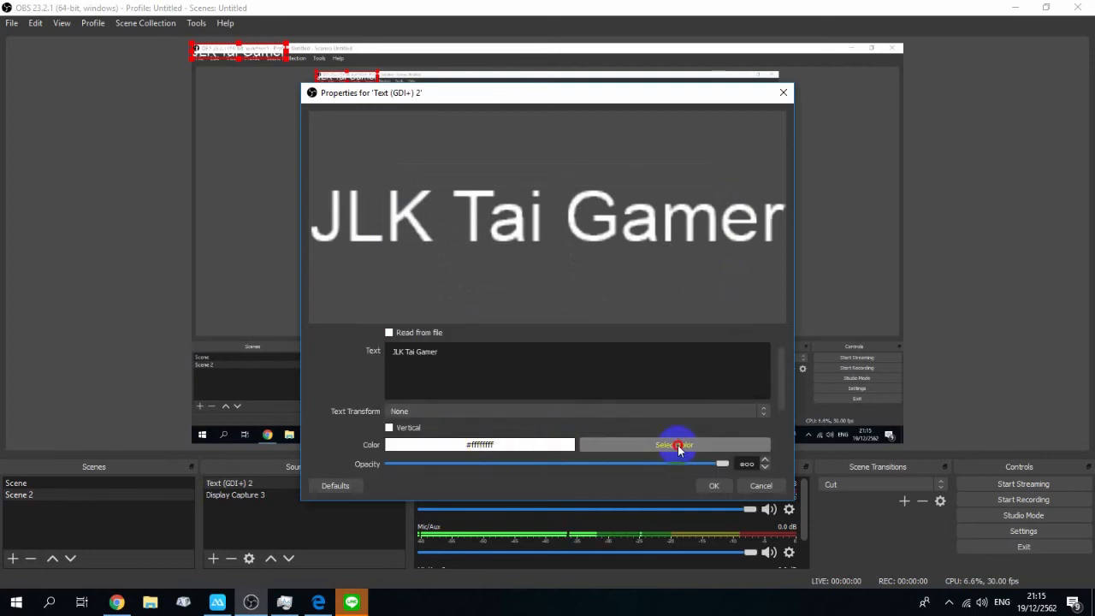
{"action": "left_click", "coordinate": [521, 246]}
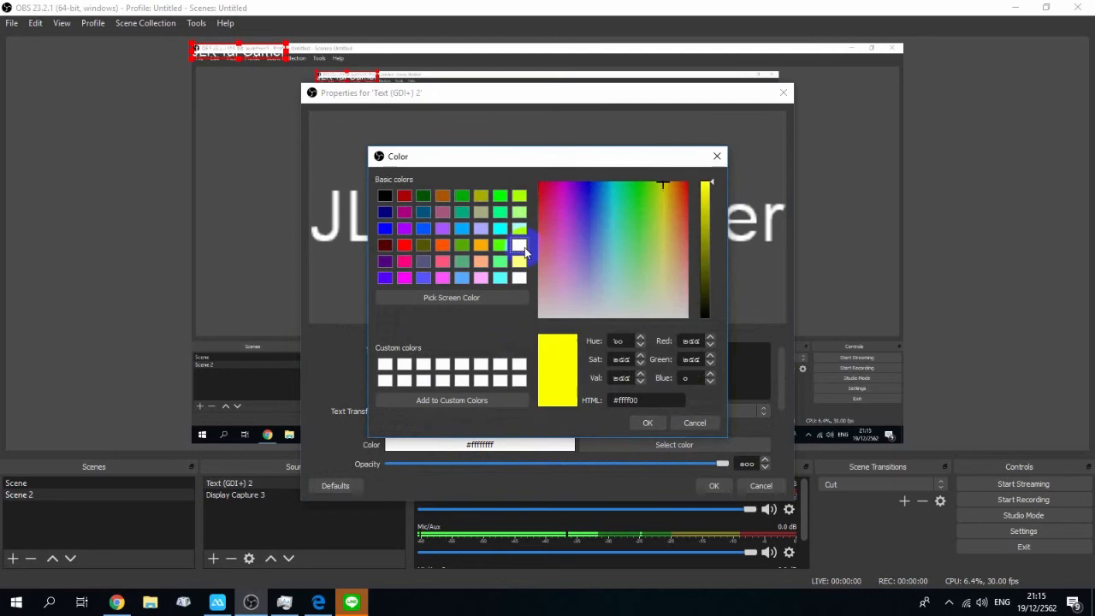
{"action": "left_click", "coordinate": [651, 424]}
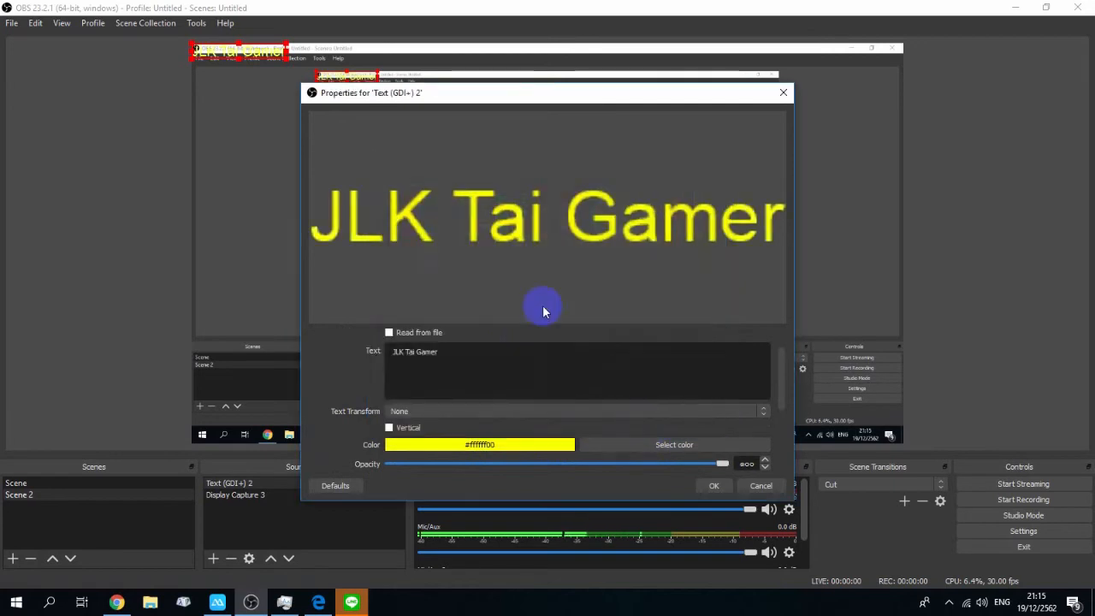
{"action": "scroll", "coordinate": [596, 425], "scroll_direction": "down", "scroll_amount": 3}
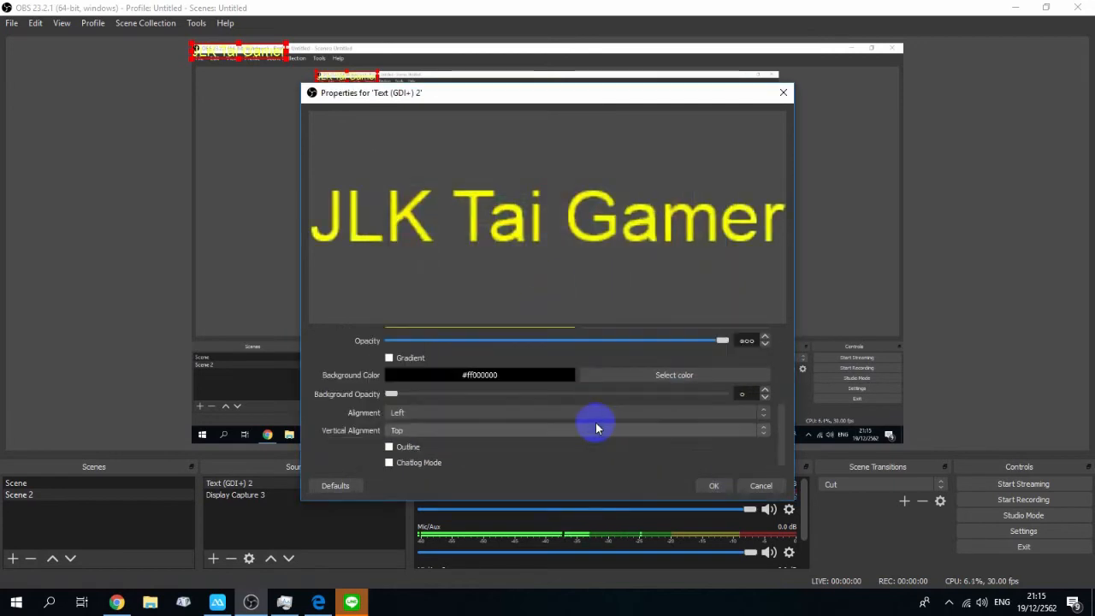
{"action": "scroll", "coordinate": [548, 411], "scroll_direction": "down", "scroll_amount": 2}
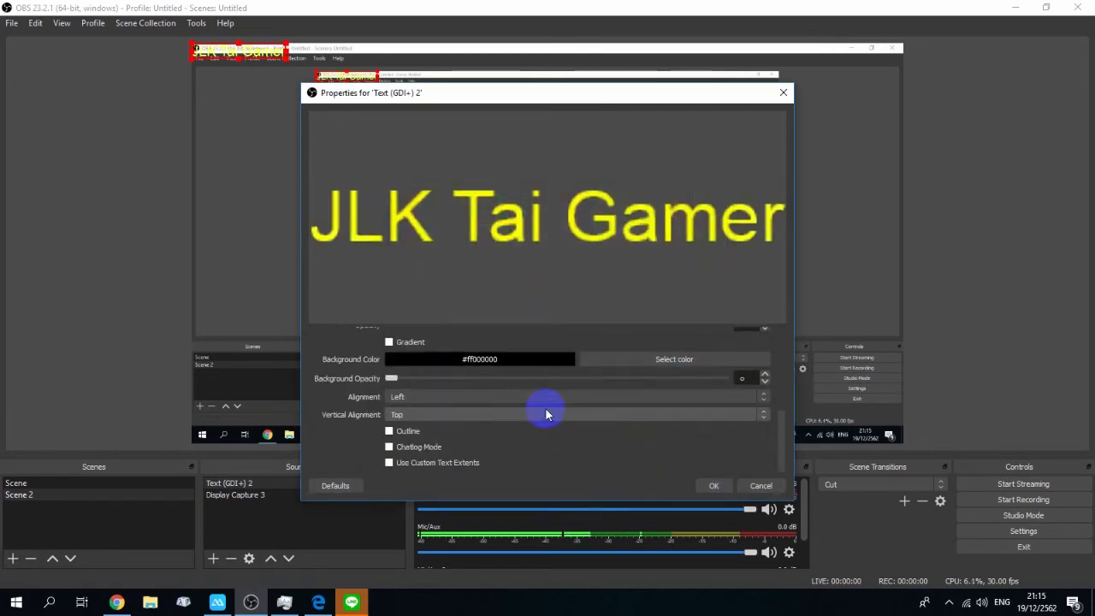
{"action": "left_click", "coordinate": [714, 485]}
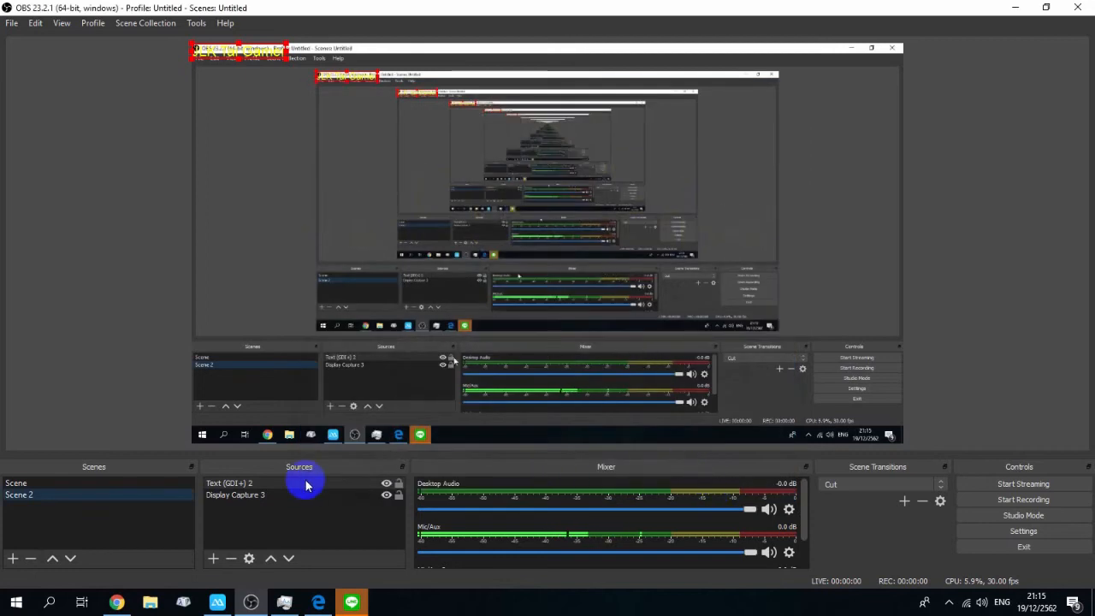
Step: Enlarge the "JLK Tai Gamer" text overlay and move it to the bottom centre of the preview
{"action": "left_click", "coordinate": [284, 486]}
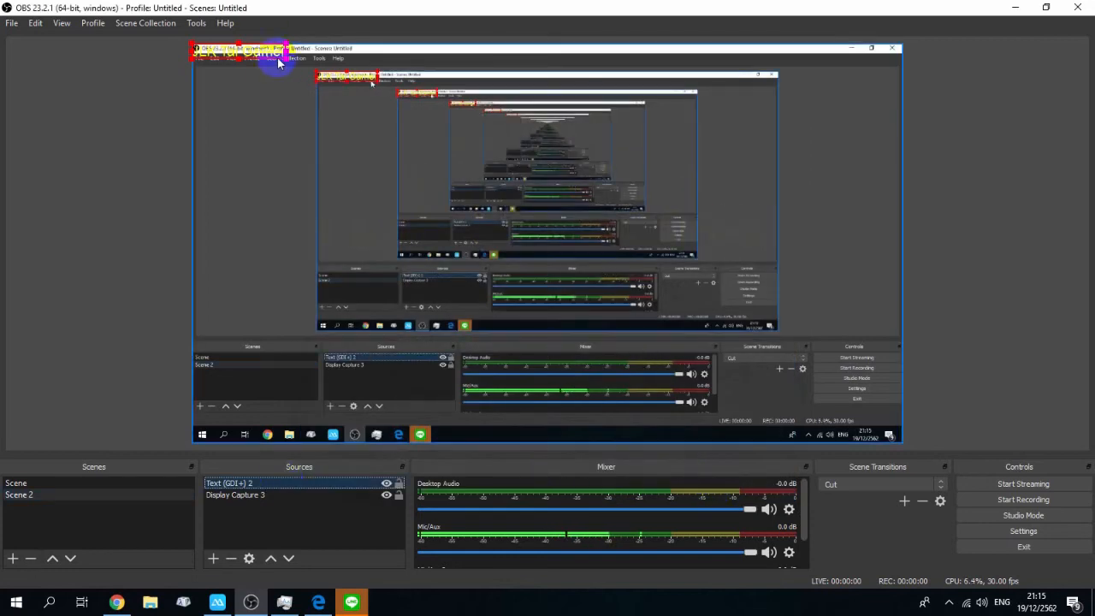
{"action": "left_click_drag", "start_coordinate": [287, 65], "coordinate": [321, 93]}
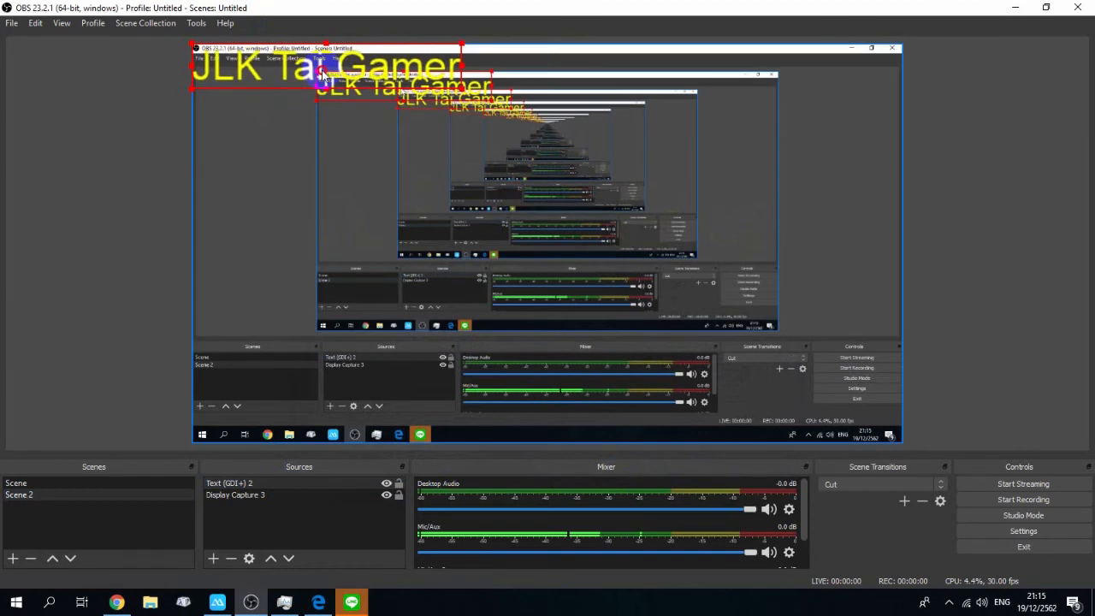
{"action": "left_click_drag", "start_coordinate": [327, 83], "coordinate": [568, 429]}
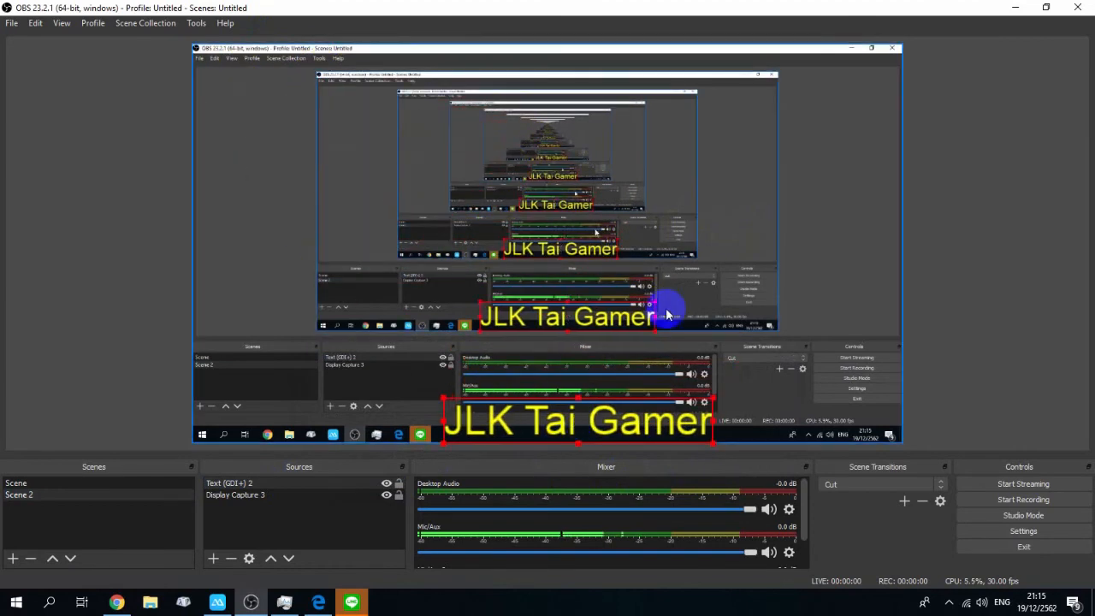
{"action": "left_click", "coordinate": [676, 341]}
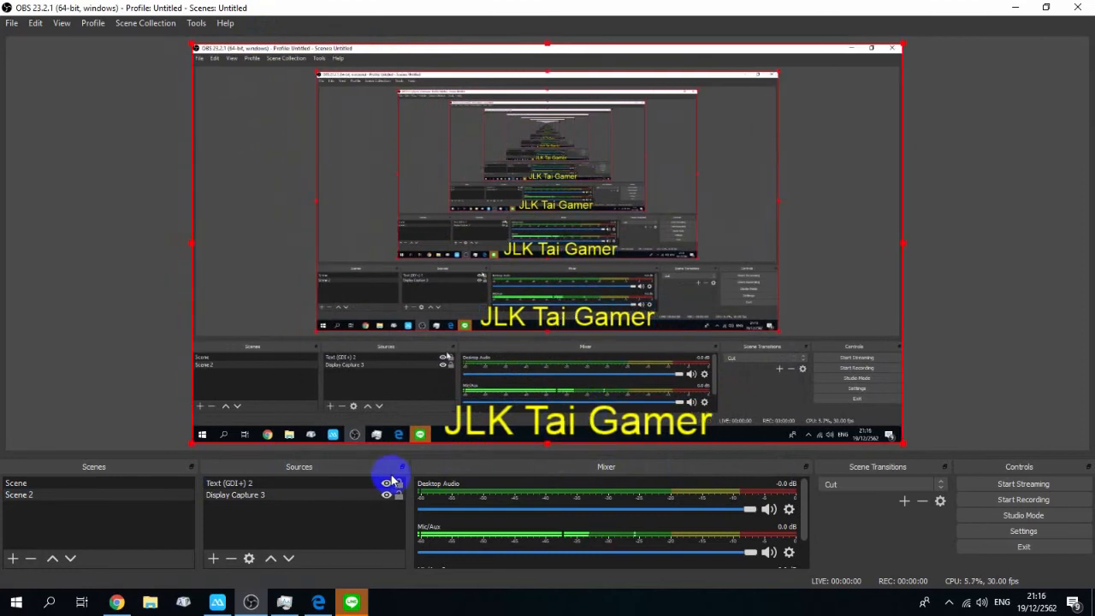
{"action": "left_click", "coordinate": [220, 484]}
{"action": "left_click", "coordinate": [290, 501]}
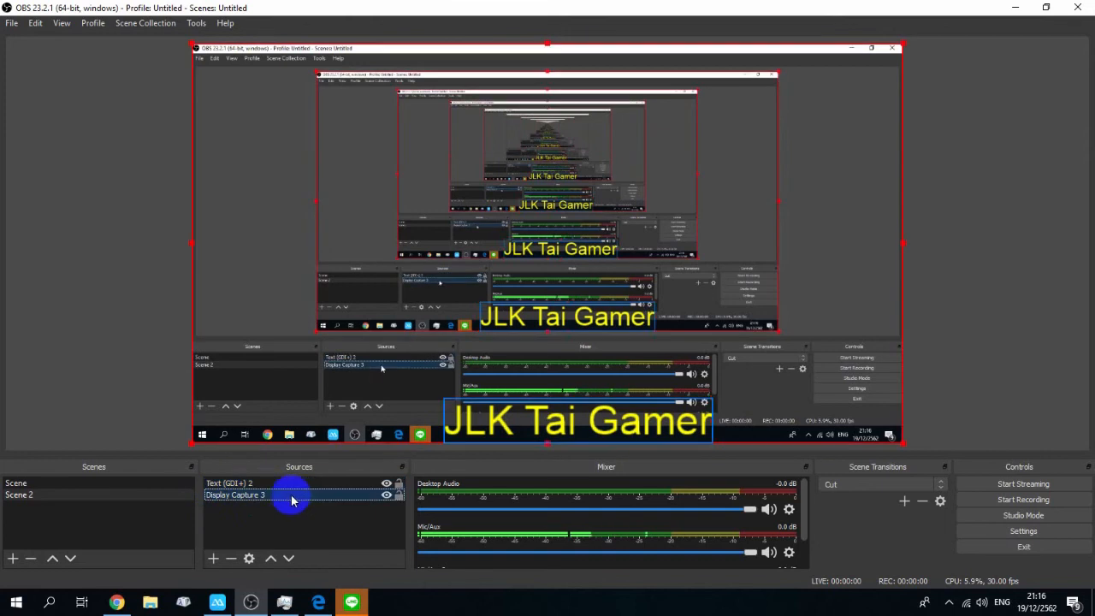
{"action": "left_click", "coordinate": [301, 485]}
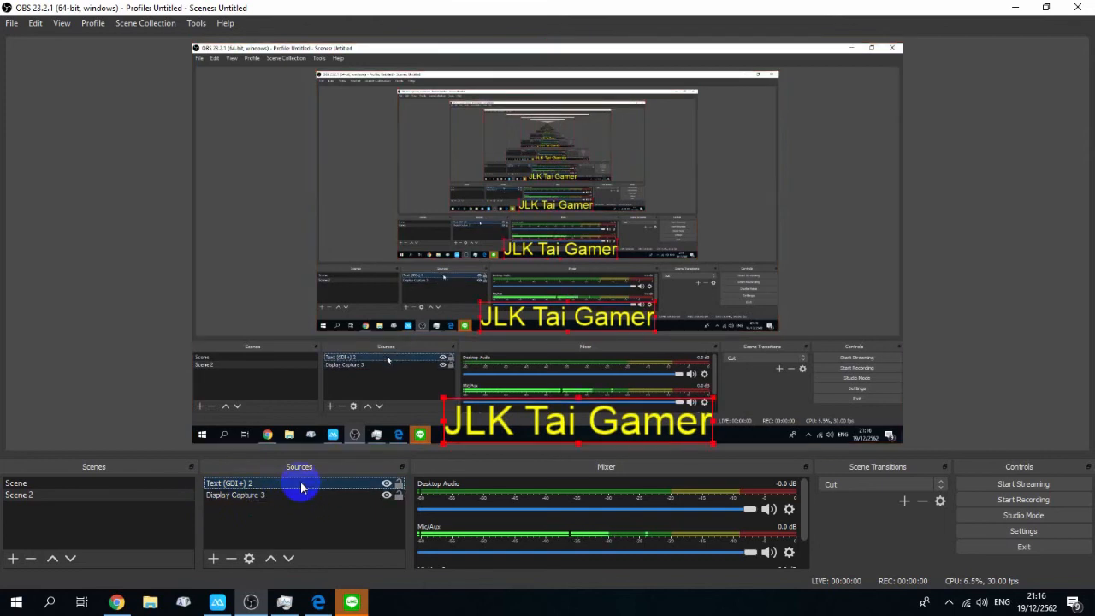
Step: Add a new Image source named "Image 2" to Scene 2
{"action": "left_click", "coordinate": [213, 558]}
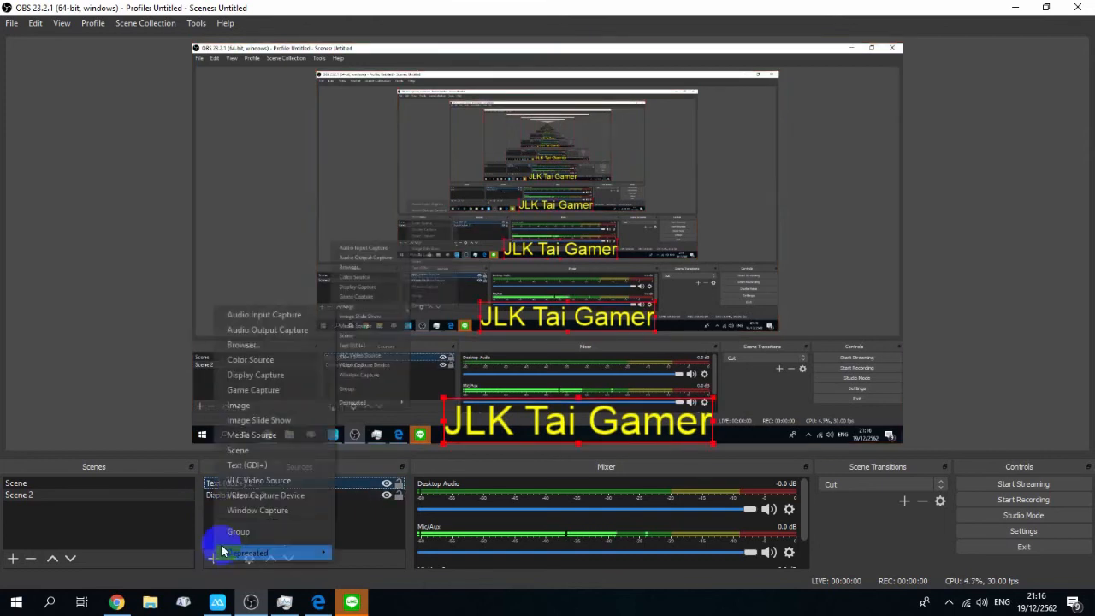
{"action": "left_click", "coordinate": [253, 407]}
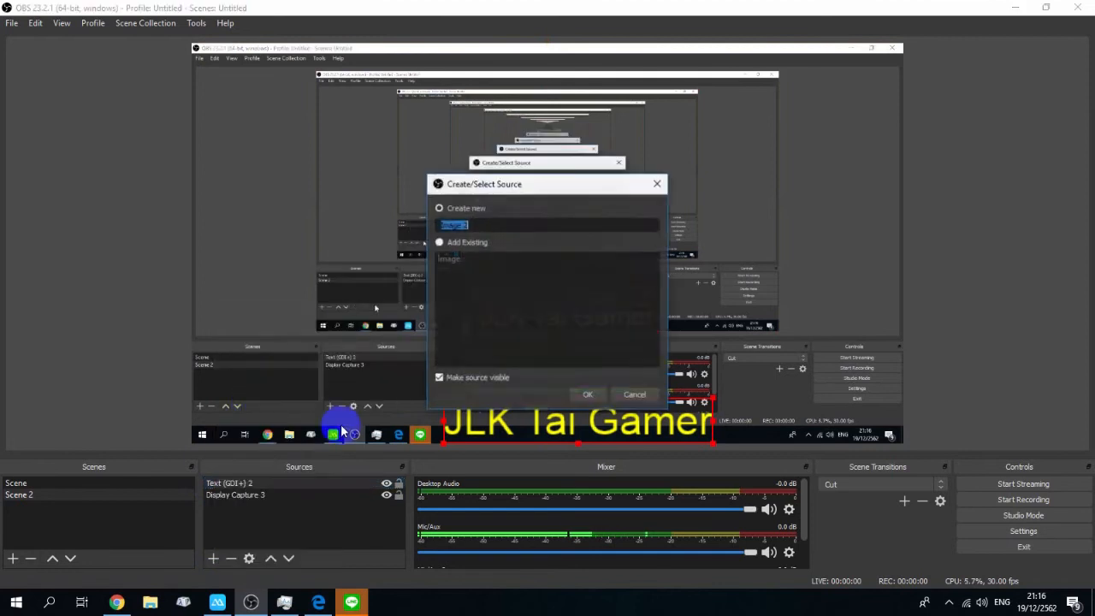
{"action": "left_click", "coordinate": [588, 397]}
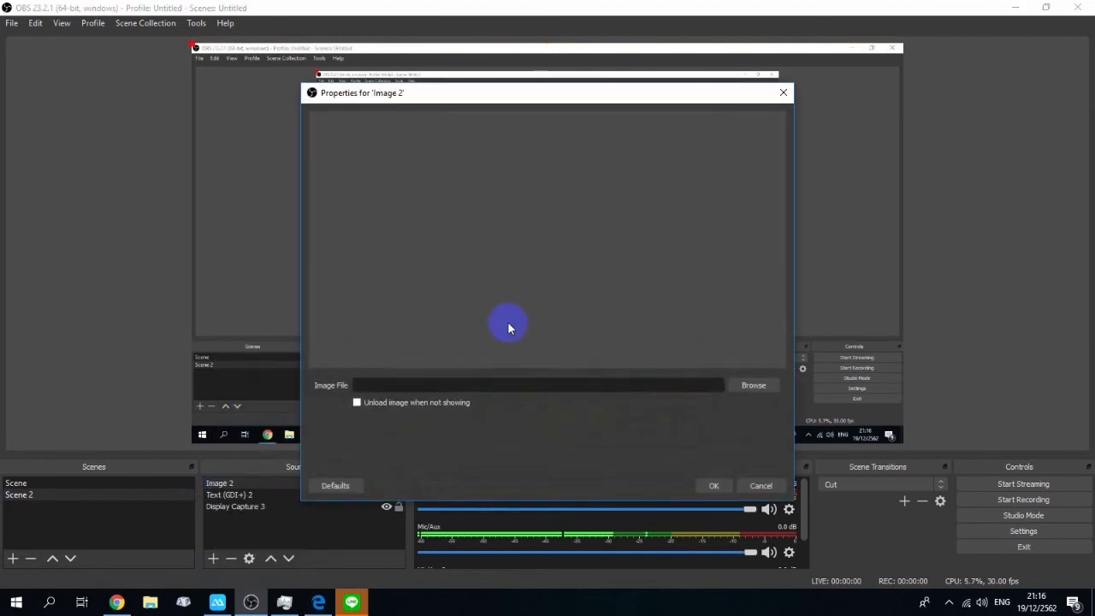
Step: Set the image file to a profile photo JPG from a folder on the Desktop and confirm the properties
{"action": "left_click", "coordinate": [748, 393]}
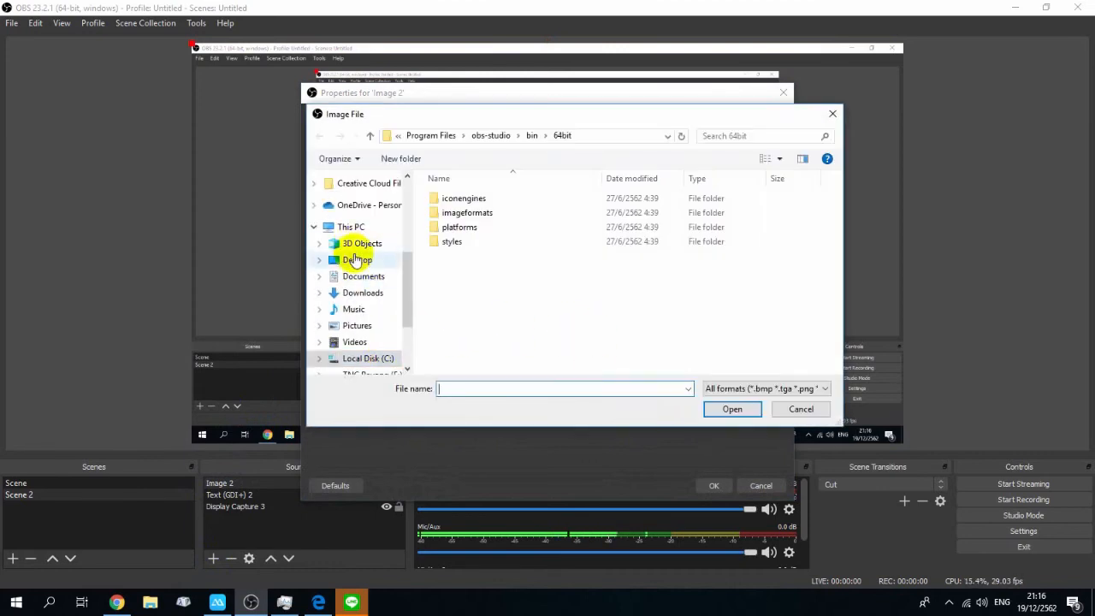
{"action": "left_click", "coordinate": [357, 259]}
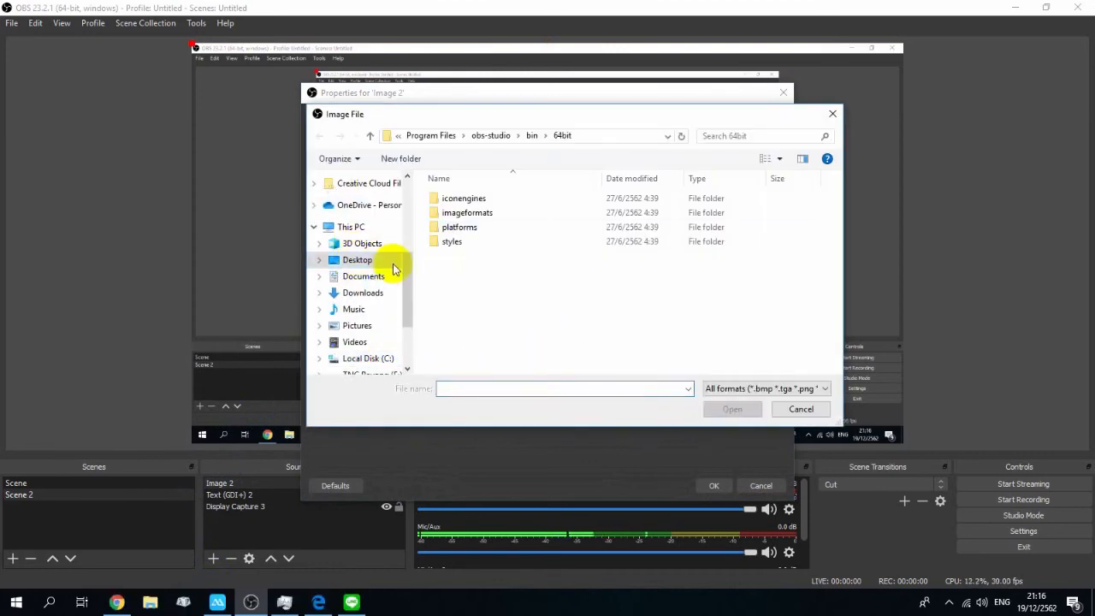
{"action": "left_click", "coordinate": [460, 243]}
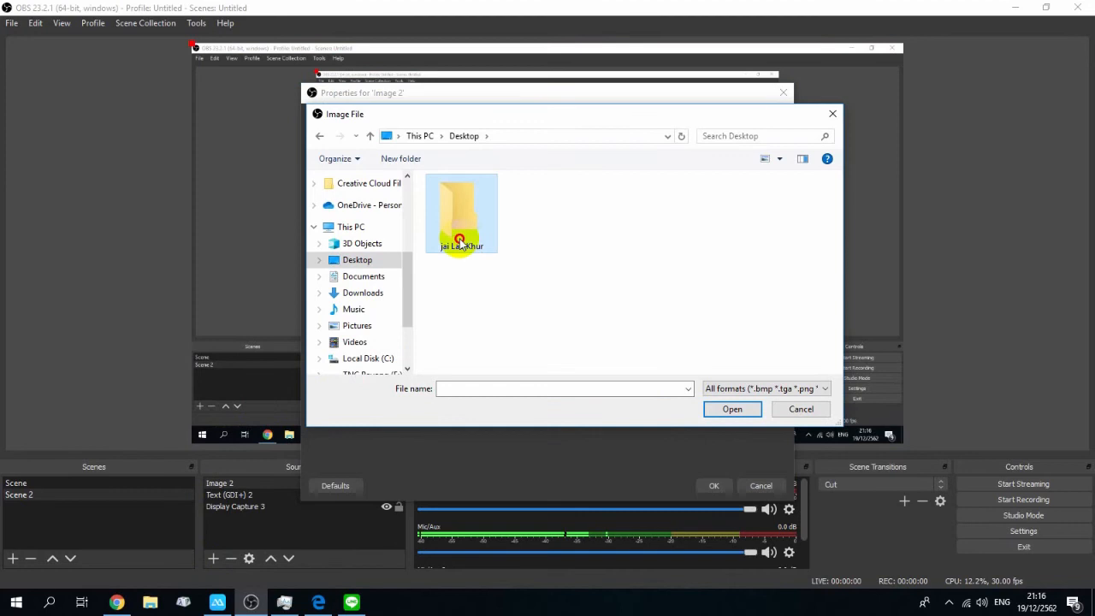
{"action": "double_click", "coordinate": [460, 243]}
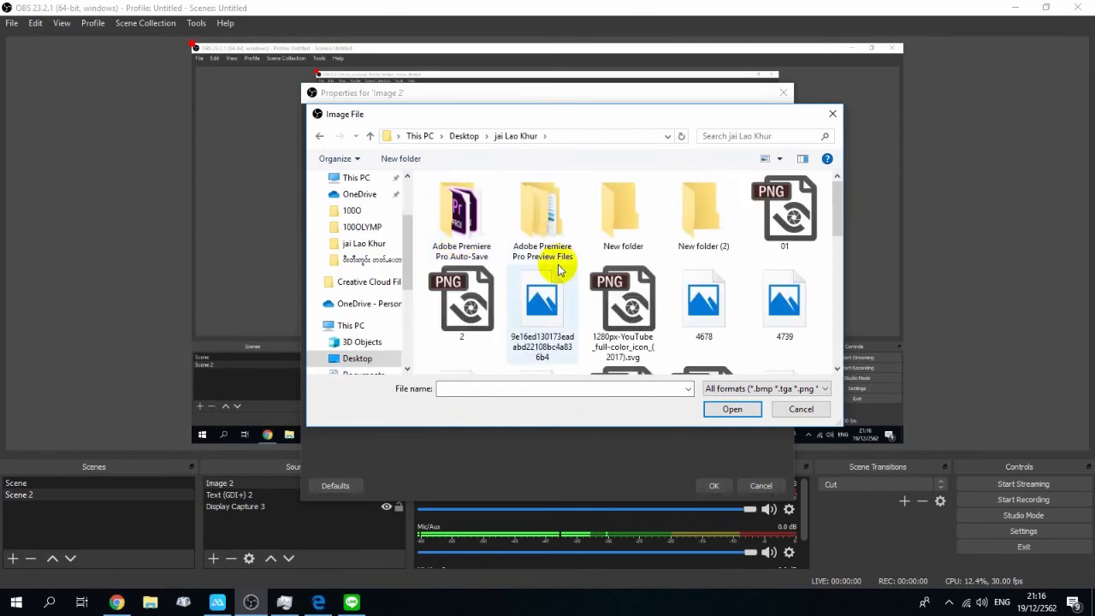
{"action": "scroll", "coordinate": [558, 269], "scroll_direction": "down", "scroll_amount": 5}
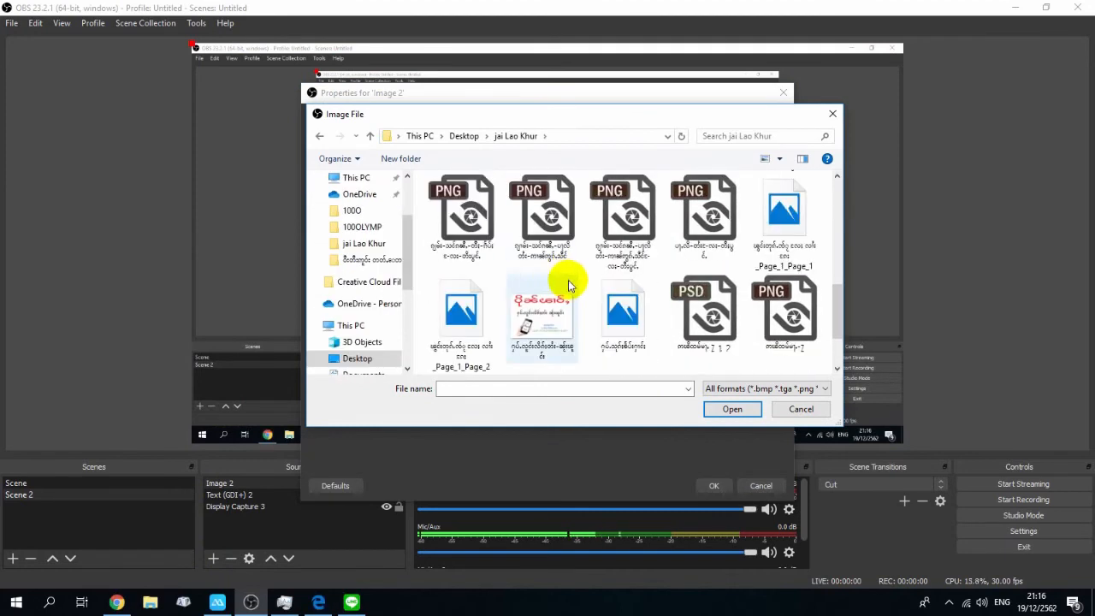
{"action": "double_click", "coordinate": [569, 293]}
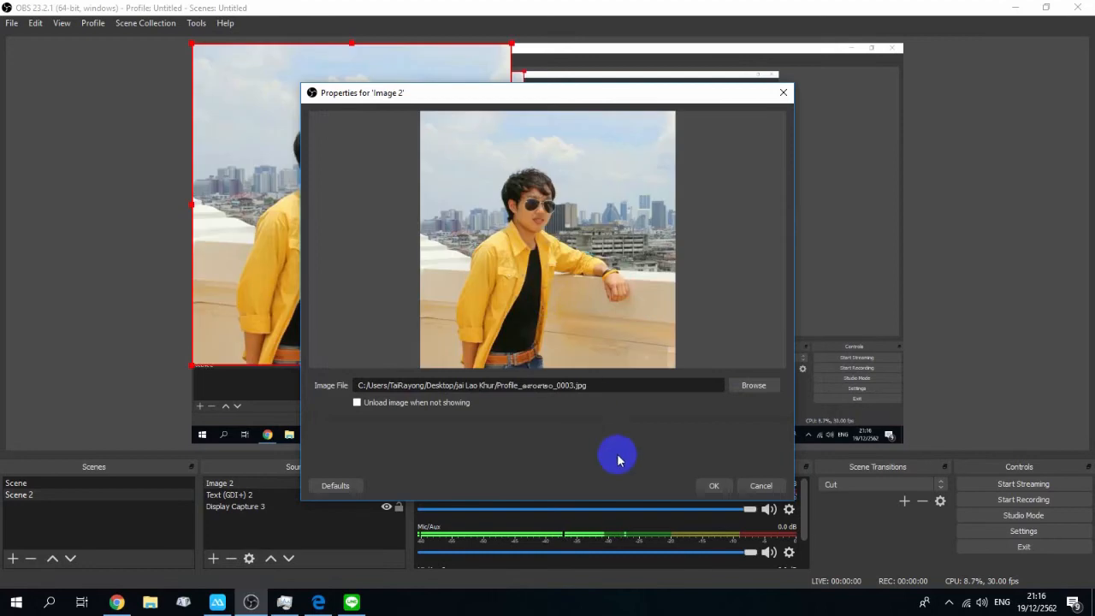
{"action": "left_click", "coordinate": [716, 486]}
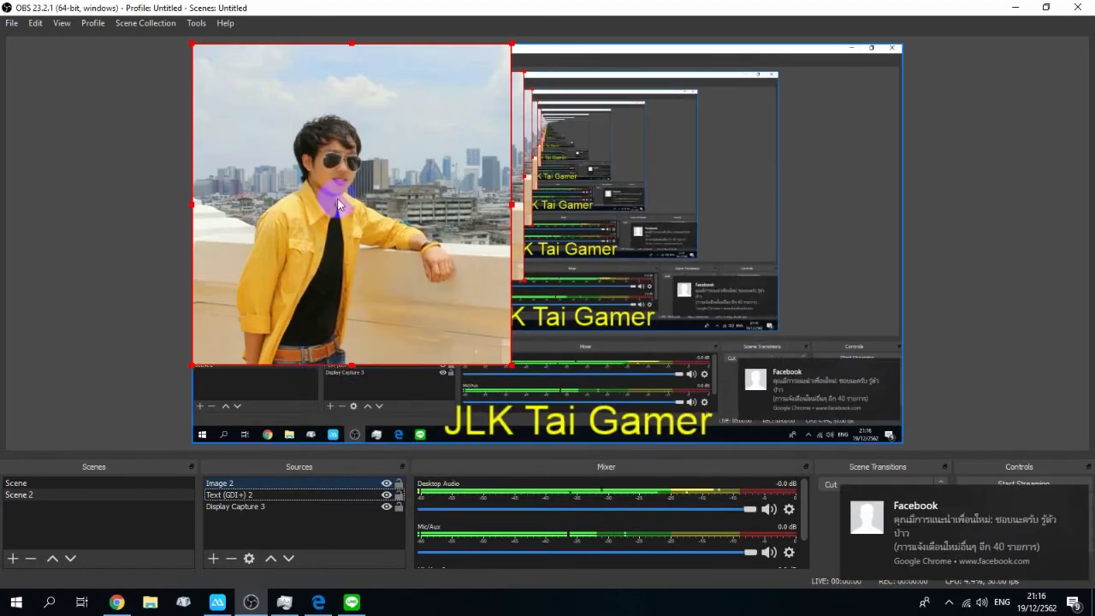
Step: Shrink the photo and place it in the bottom-left corner of the preview
{"action": "left_click_drag", "start_coordinate": [360, 183], "coordinate": [338, 280]}
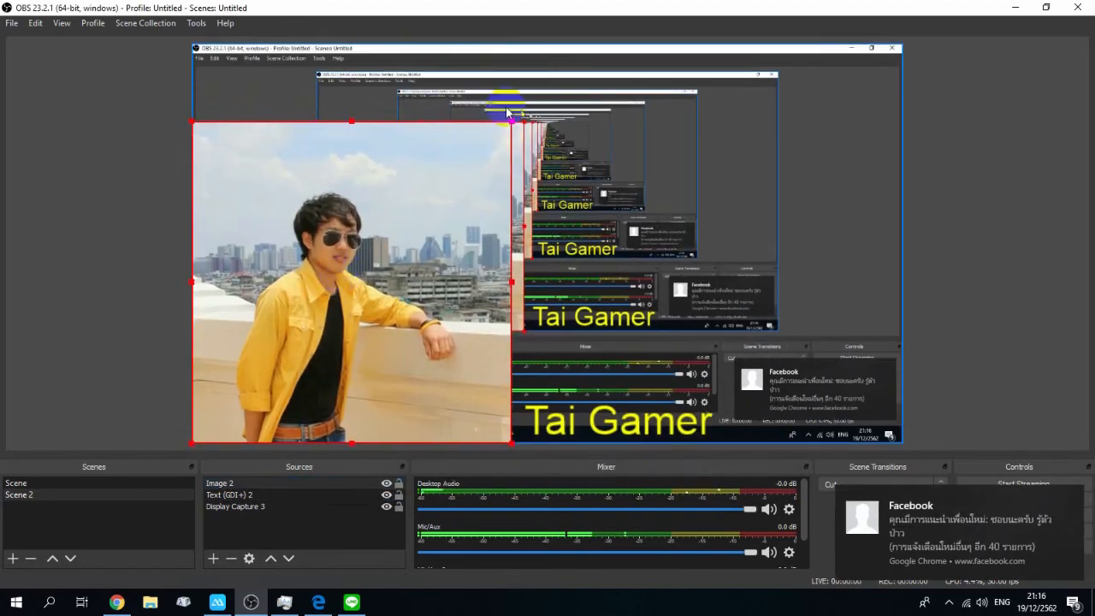
{"action": "left_click_drag", "start_coordinate": [511, 124], "coordinate": [283, 328]}
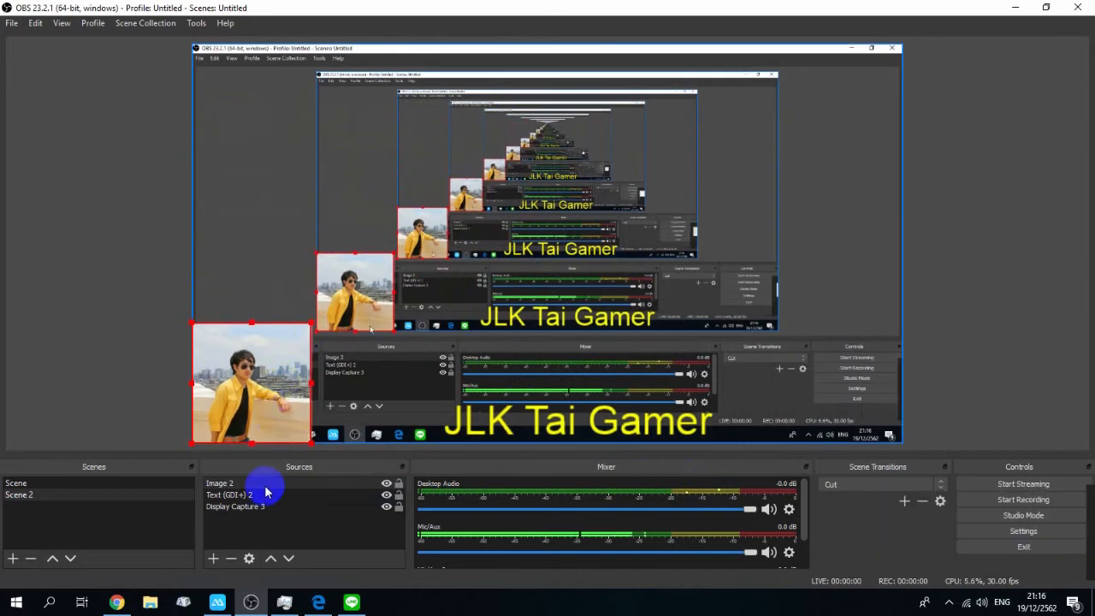
Step: Switch briefly to the first scene to compare it, then return to Scene 2
{"action": "left_click", "coordinate": [213, 558]}
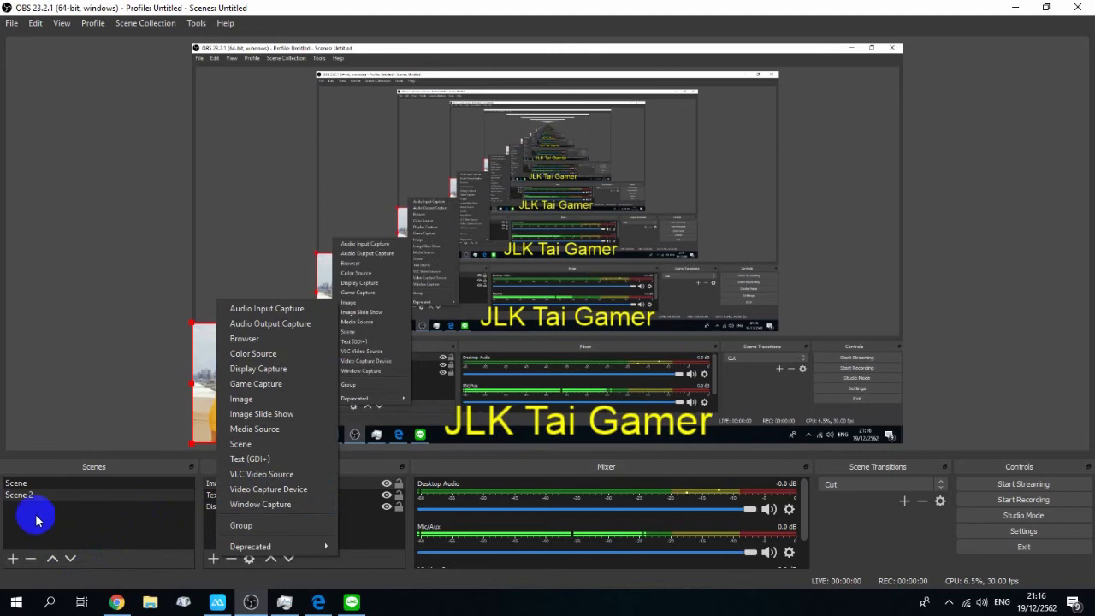
{"action": "left_click", "coordinate": [115, 501]}
{"action": "left_click", "coordinate": [124, 488]}
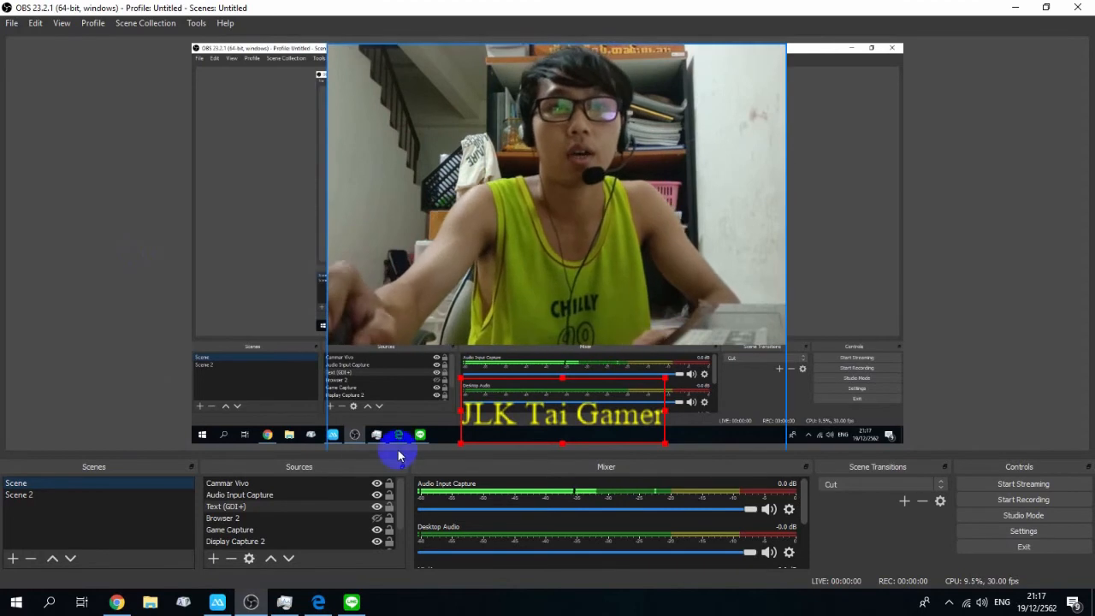
{"action": "left_click", "coordinate": [22, 498]}
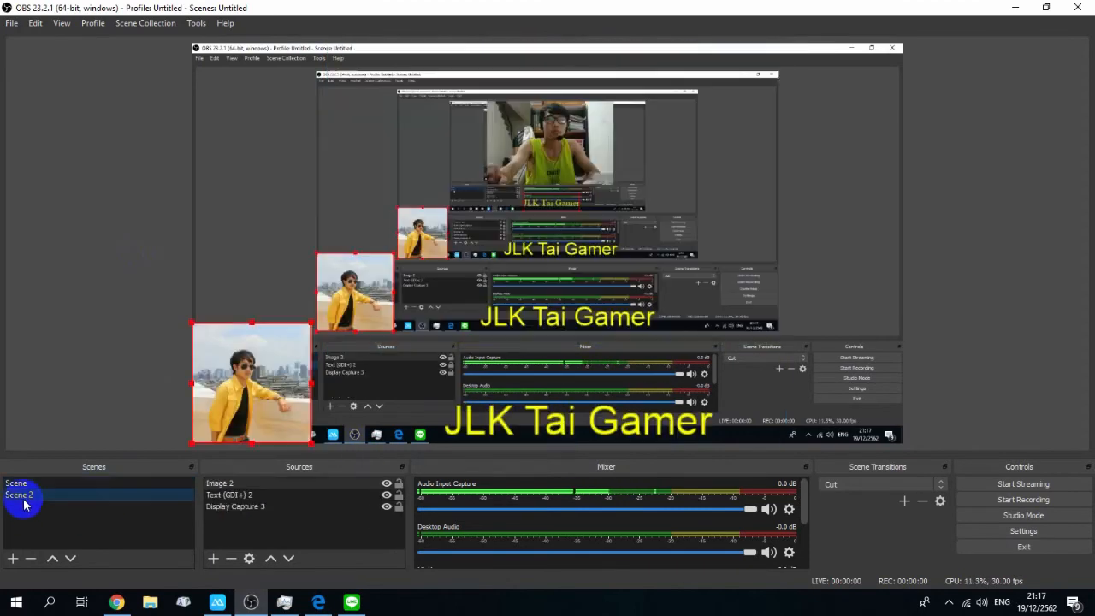
{"action": "left_click", "coordinate": [356, 555]}
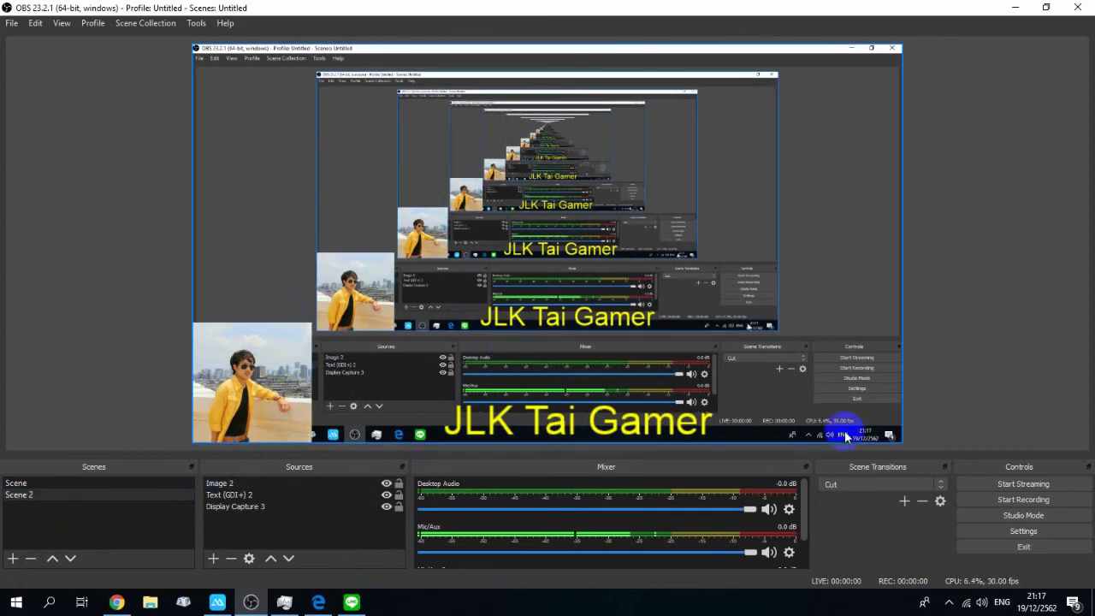
{"action": "left_click", "coordinate": [214, 558]}
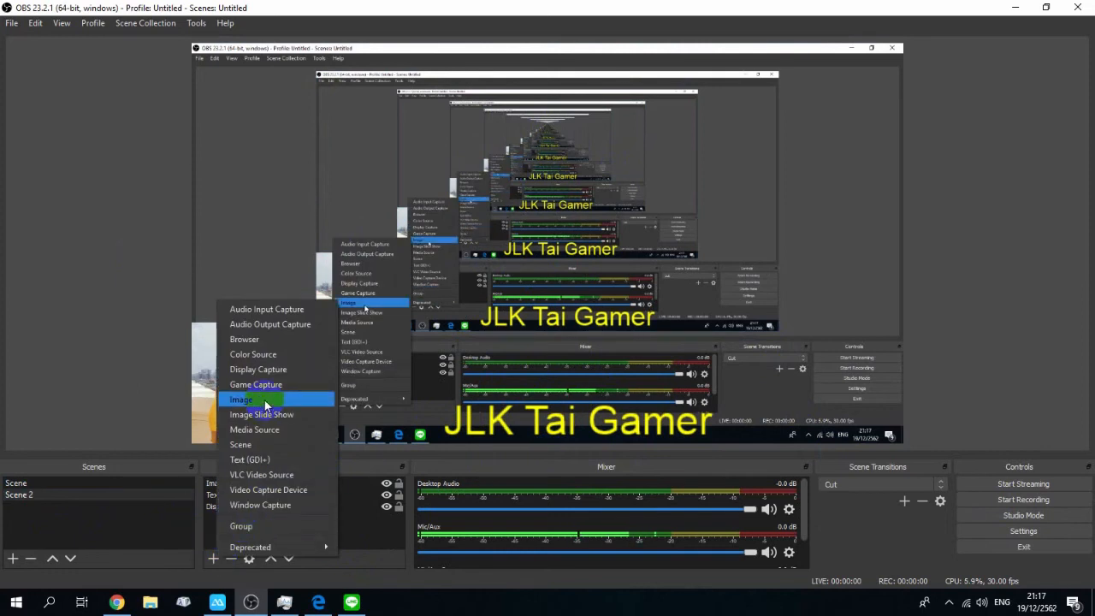
{"action": "left_click", "coordinate": [270, 323]}
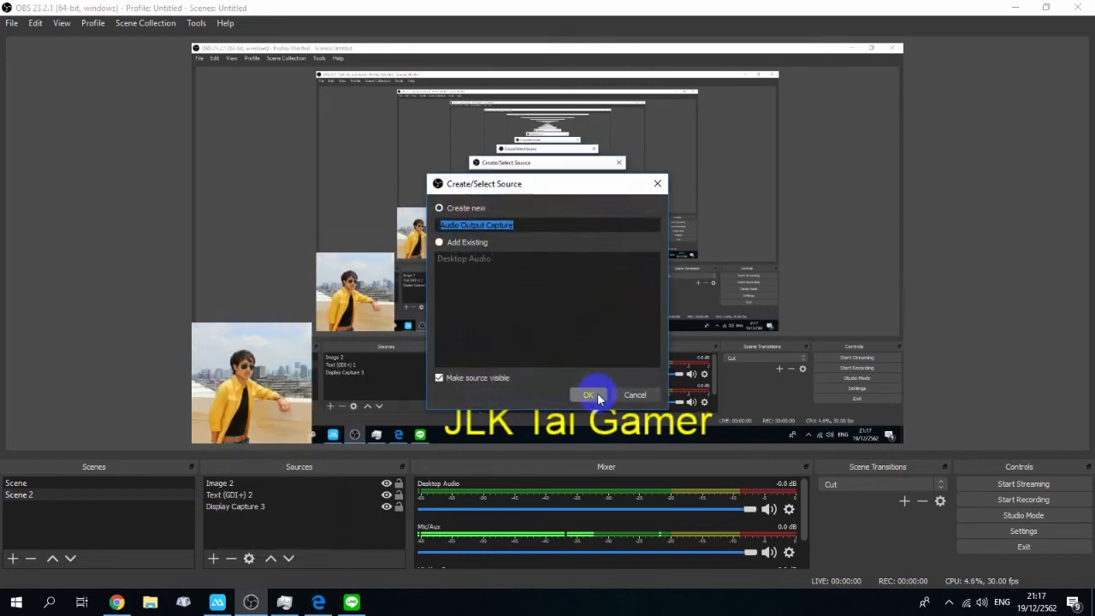
{"action": "left_click", "coordinate": [631, 396]}
Step: Add a new Audio Input Capture source to Scene 2 using the FrontMic (Realtek High Definition Audio) device
{"action": "left_click", "coordinate": [213, 558]}
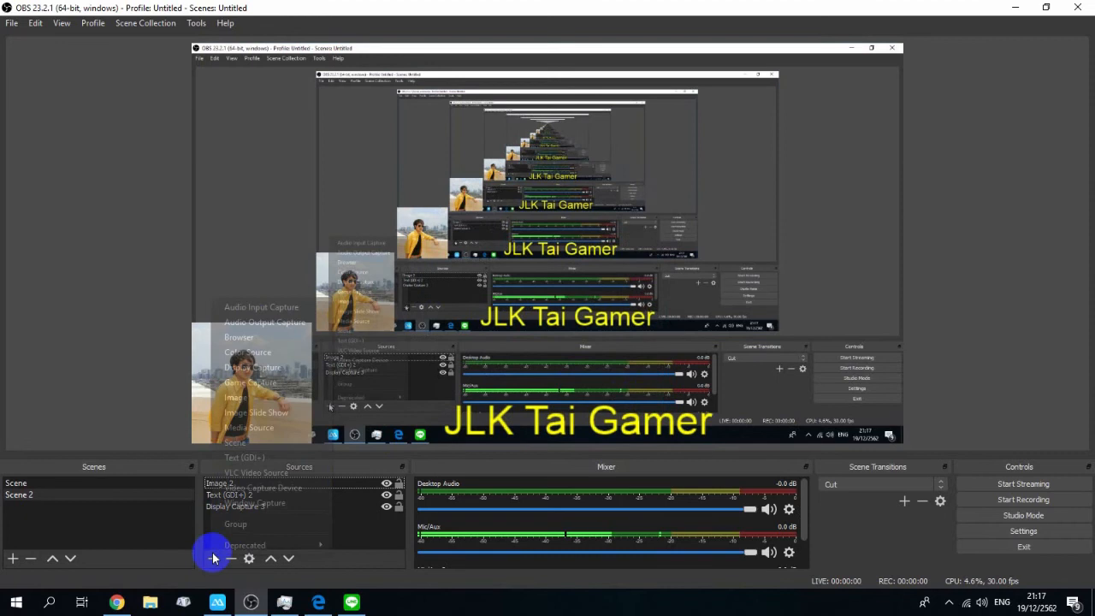
{"action": "left_click", "coordinate": [282, 306]}
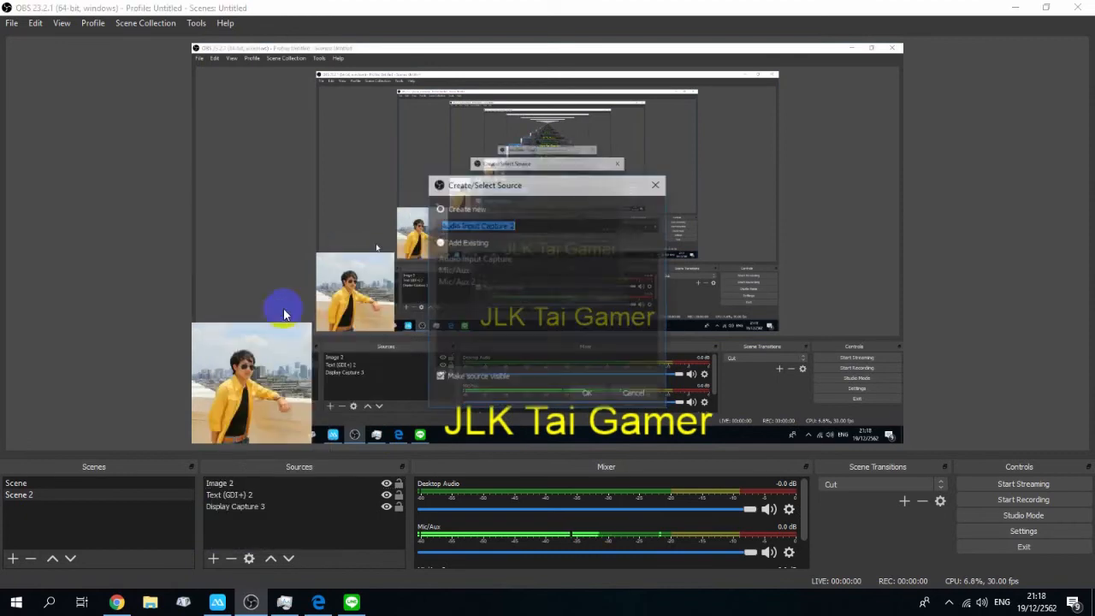
{"action": "left_click", "coordinate": [590, 396]}
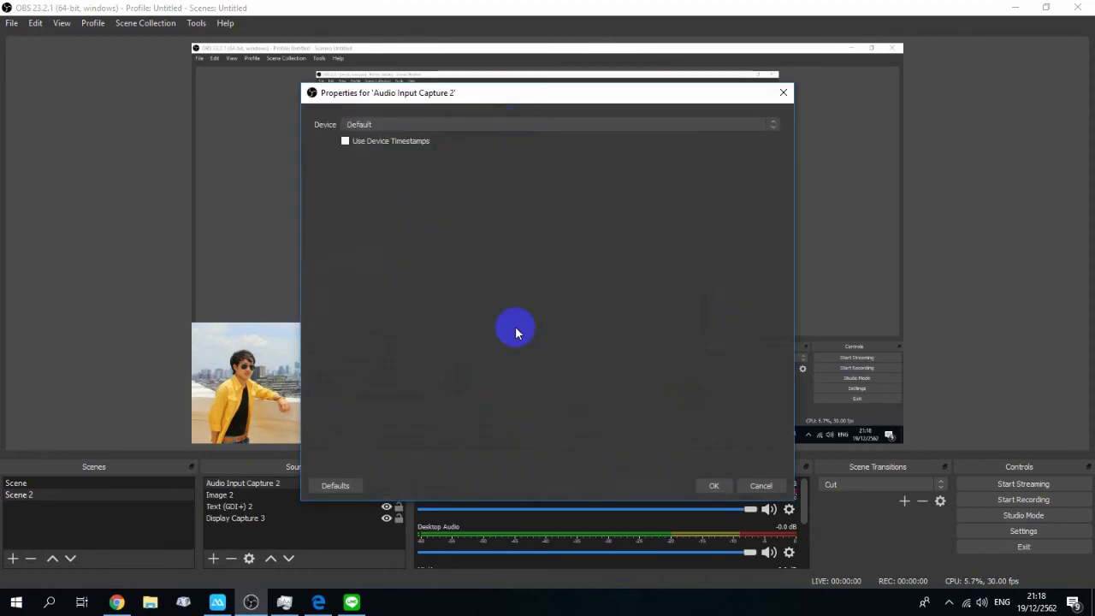
{"action": "left_click", "coordinate": [511, 127]}
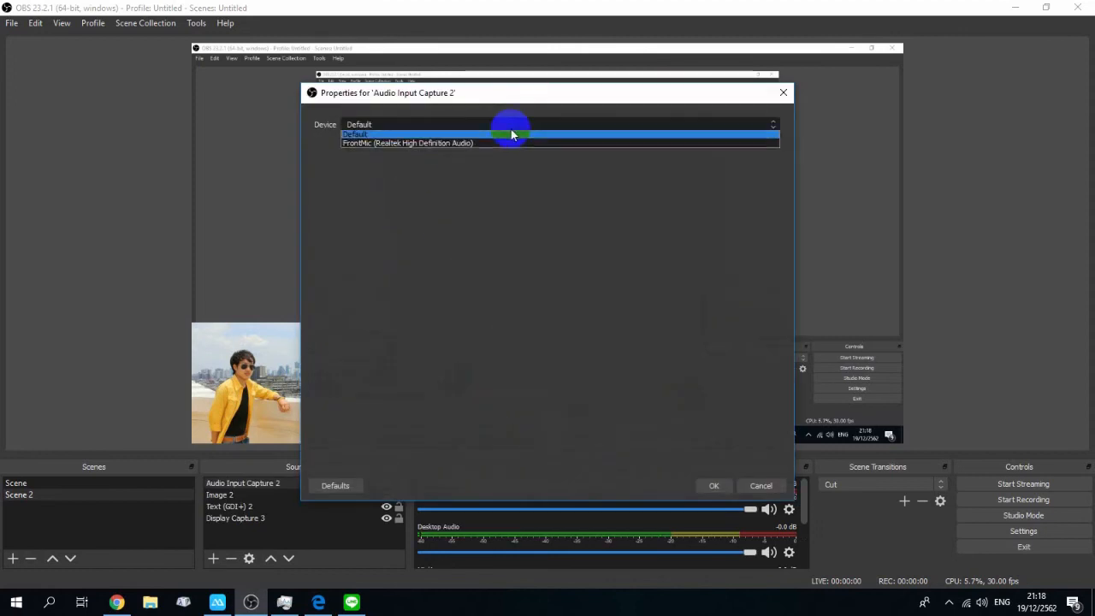
{"action": "left_click", "coordinate": [434, 145]}
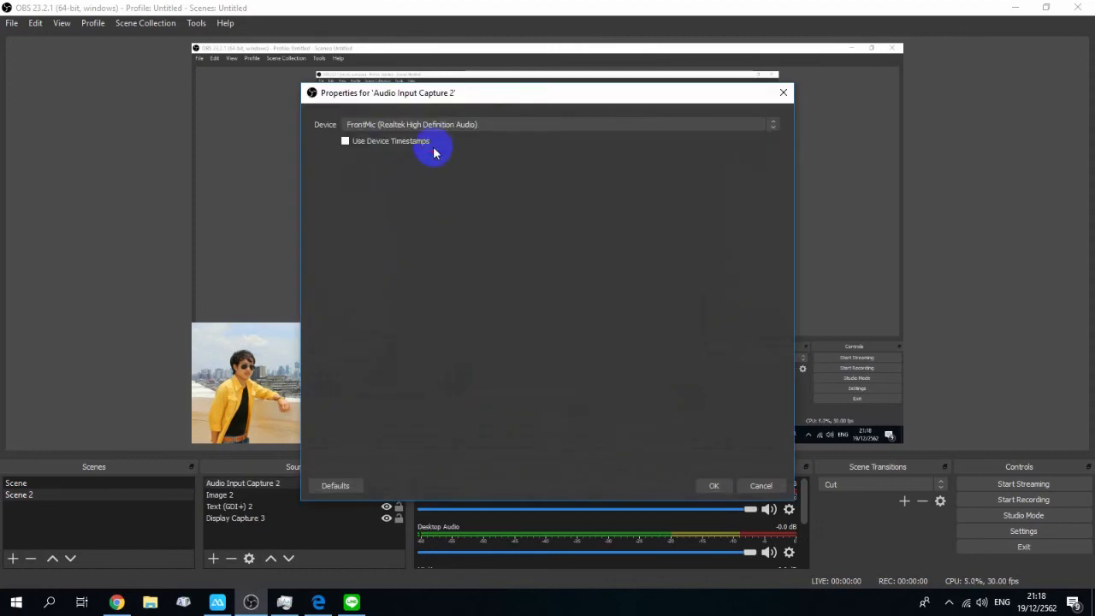
{"action": "left_click", "coordinate": [713, 486]}
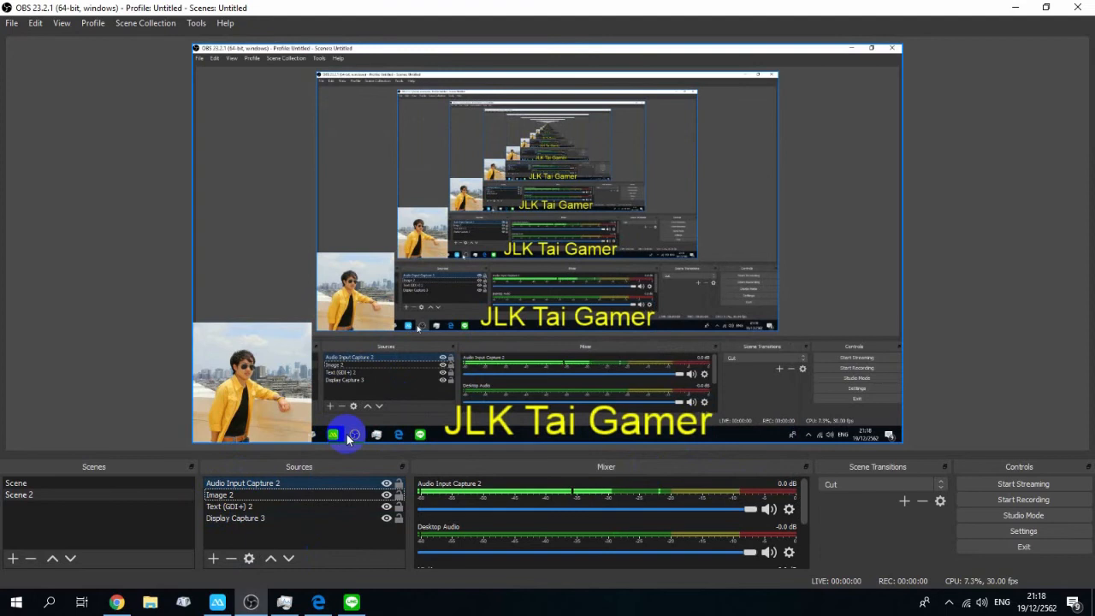
Step: Switch back and forth between the first scene and Scene 2 to compare their sources
{"action": "left_click", "coordinate": [76, 487]}
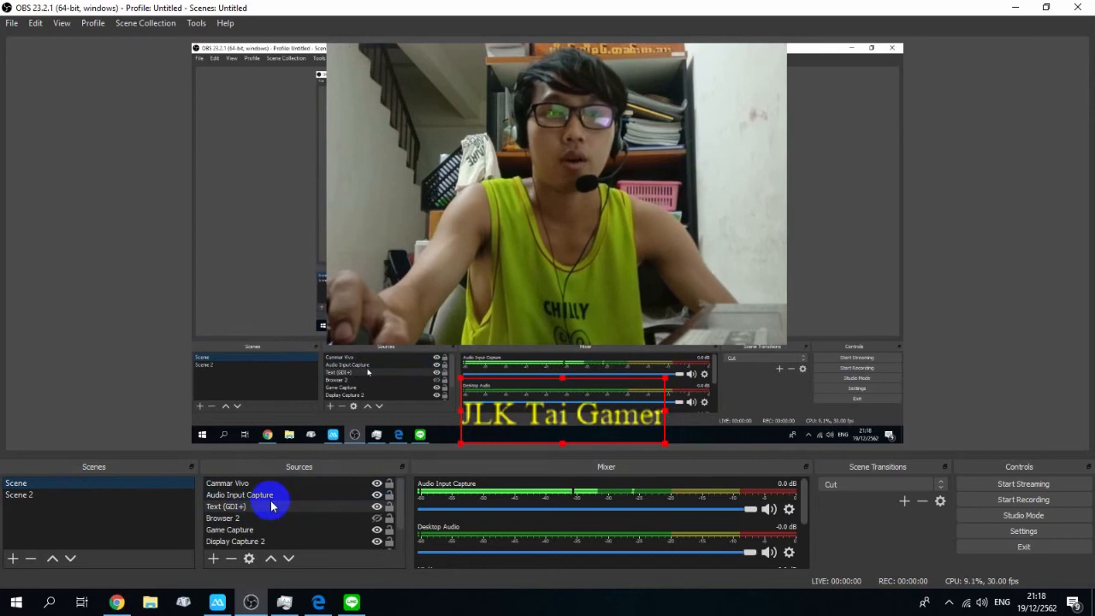
{"action": "left_click", "coordinate": [47, 496]}
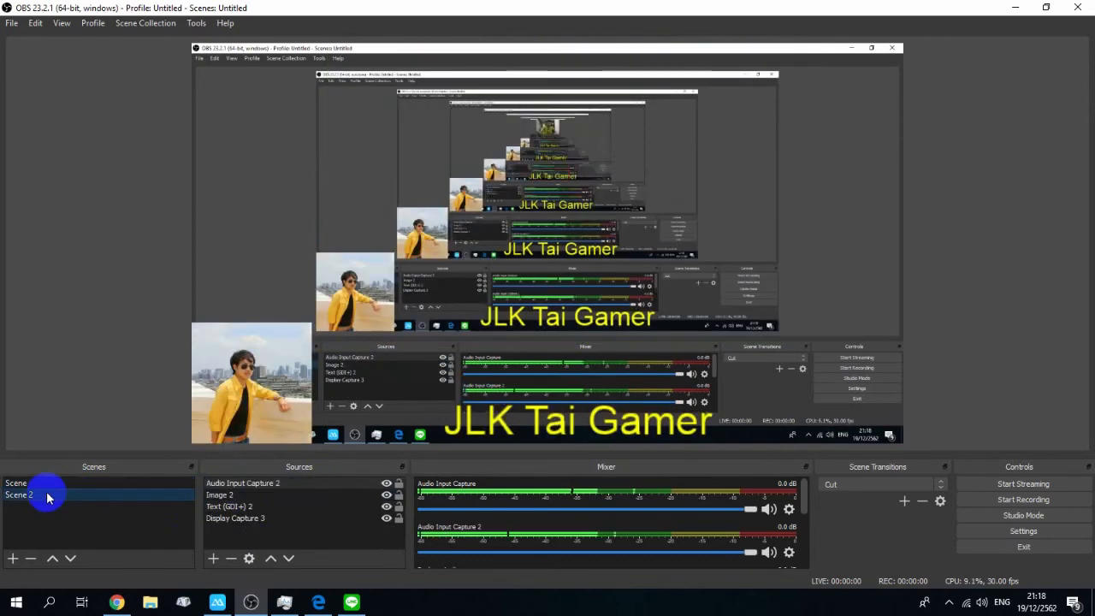
{"action": "left_click", "coordinate": [64, 485]}
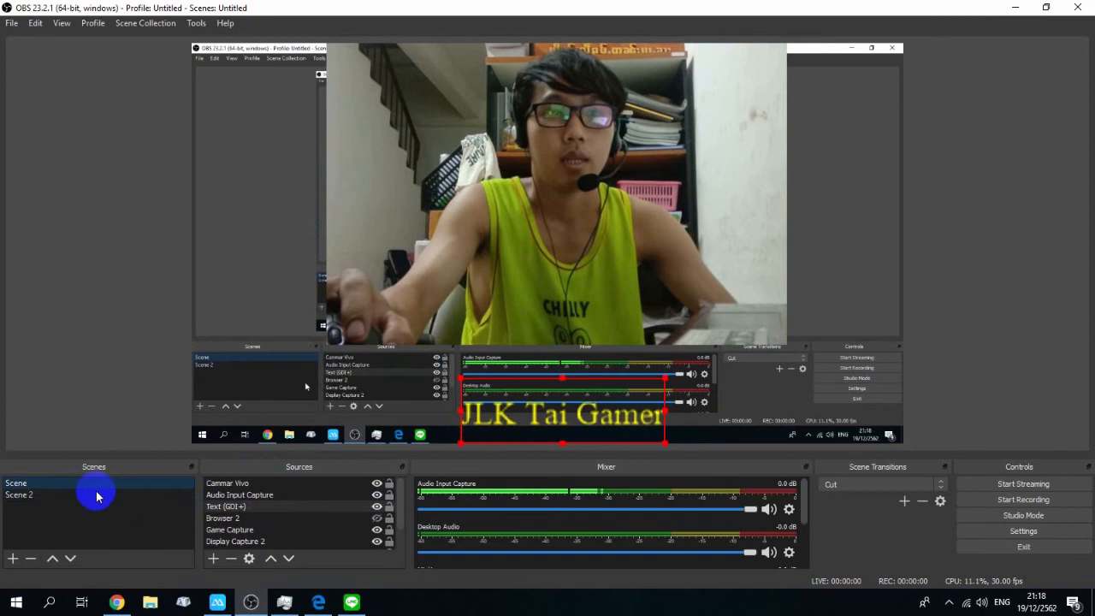
{"action": "left_click", "coordinate": [96, 496]}
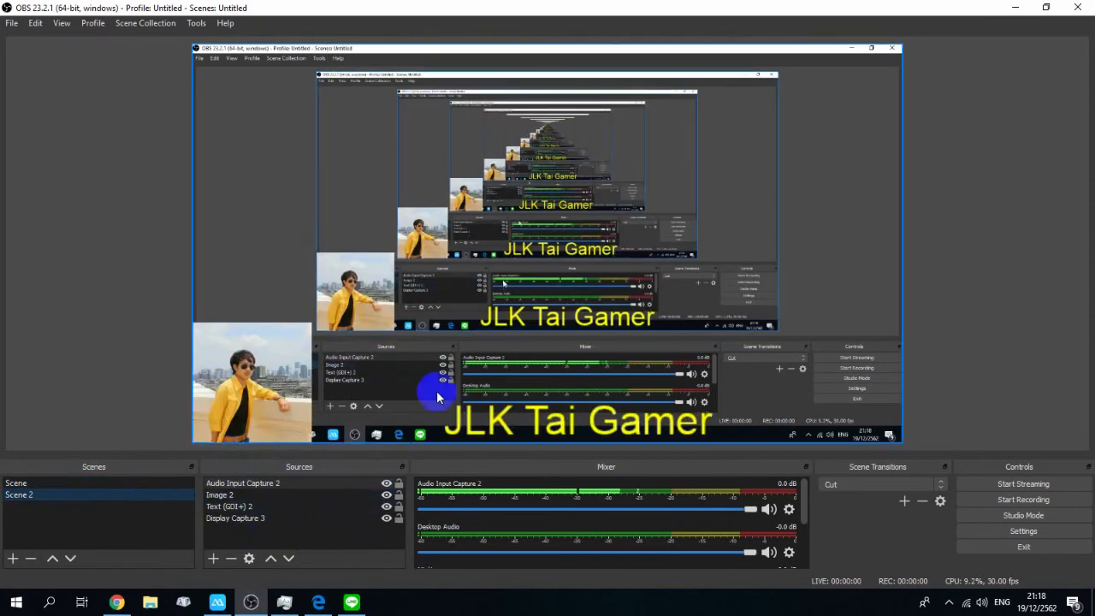
{"action": "left_click", "coordinate": [124, 484]}
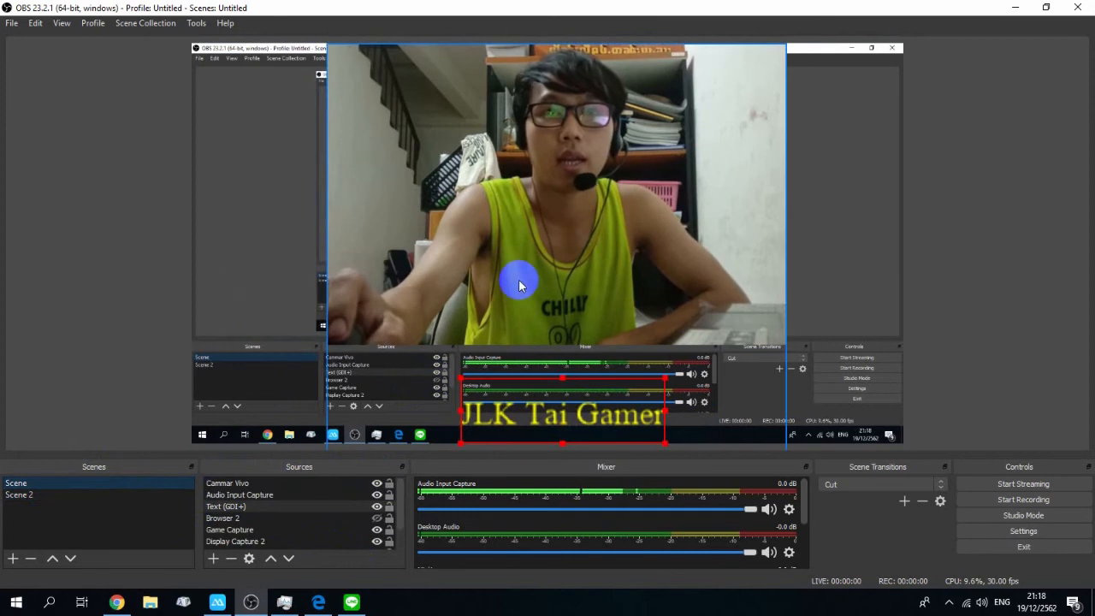
{"action": "left_click", "coordinate": [107, 494]}
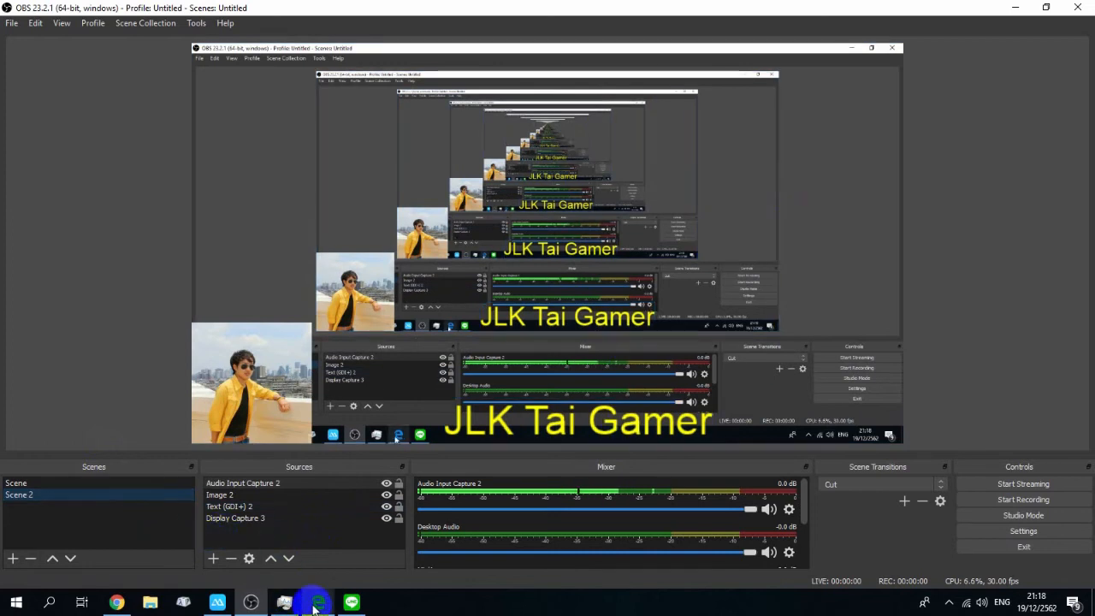
Step: Switch to Edge and open the IP Webcam page's Browser video renderer in its fullscreen view
{"action": "mouse_move", "coordinate": [368, 604]}
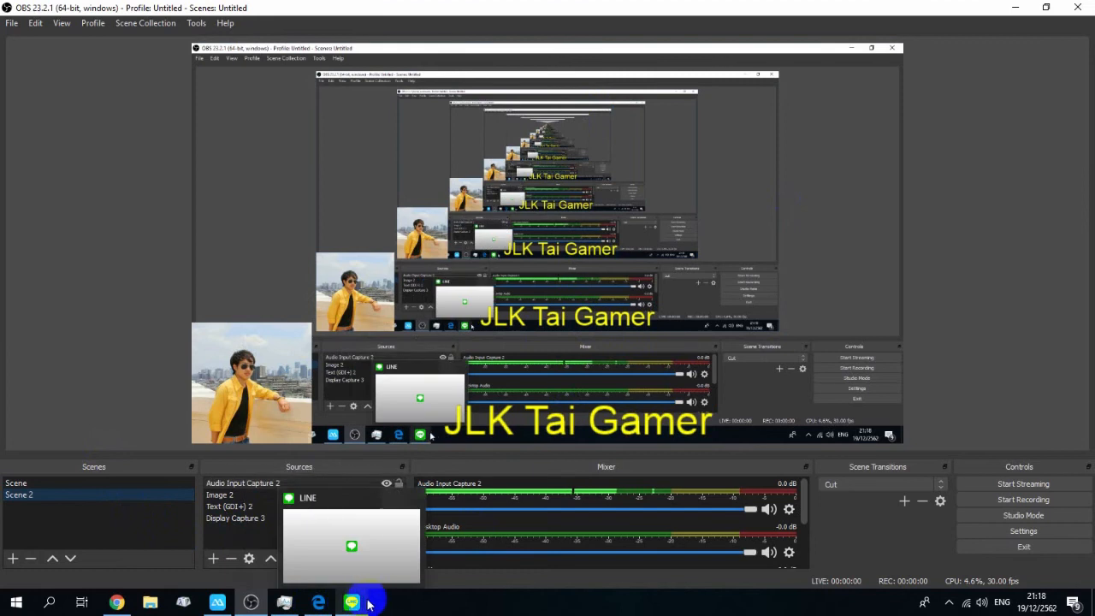
{"action": "left_click", "coordinate": [318, 602]}
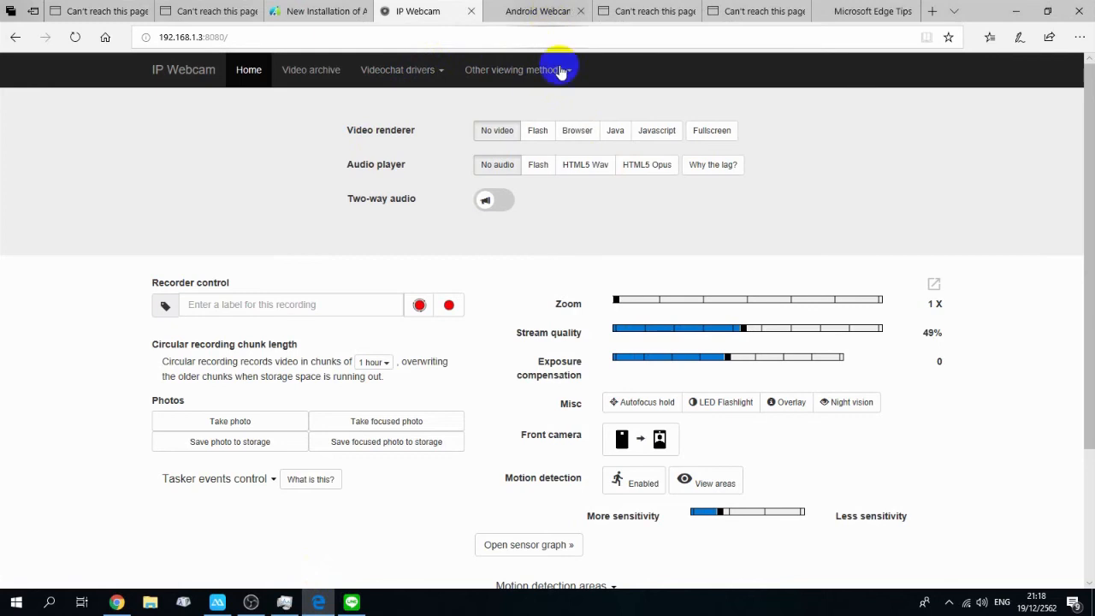
{"action": "left_click", "coordinate": [578, 133]}
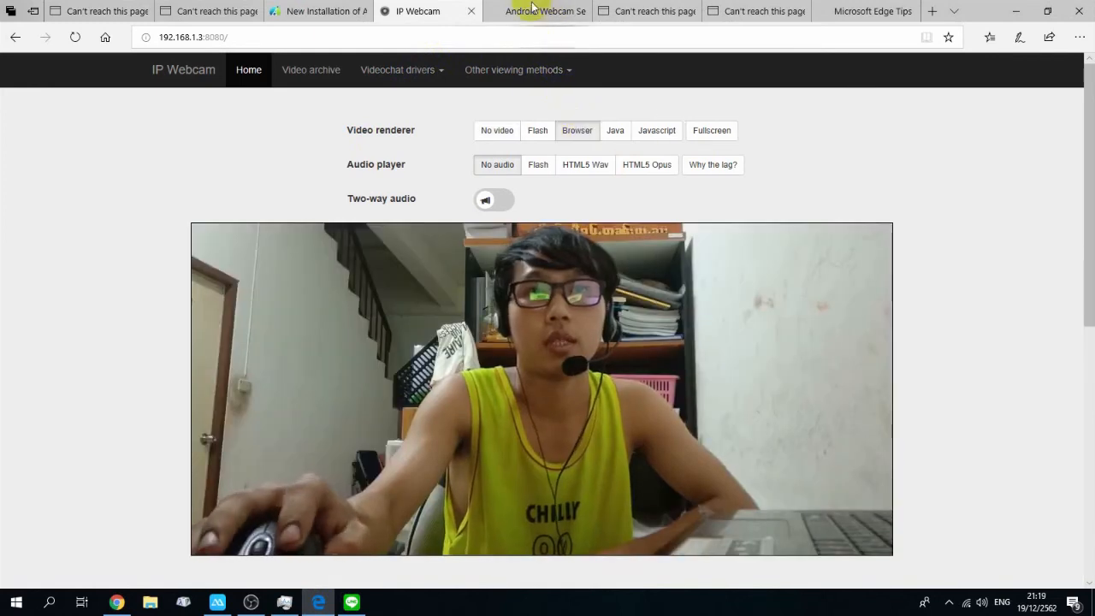
{"action": "left_click", "coordinate": [702, 142]}
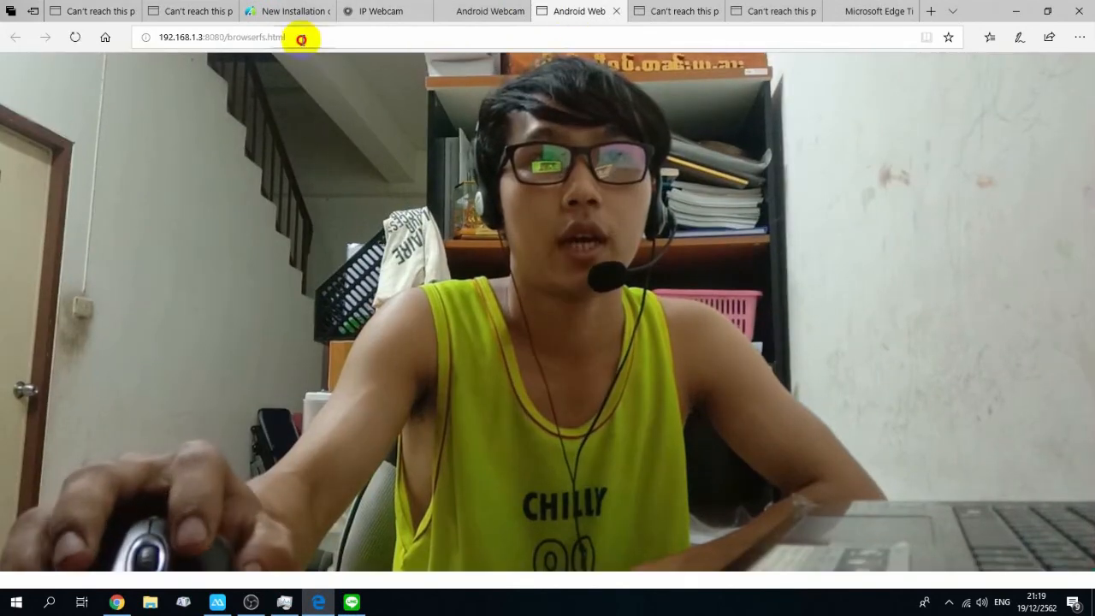
Step: Copy the fullscreen stream page's address and minimize the browser
{"action": "left_click", "coordinate": [196, 36]}
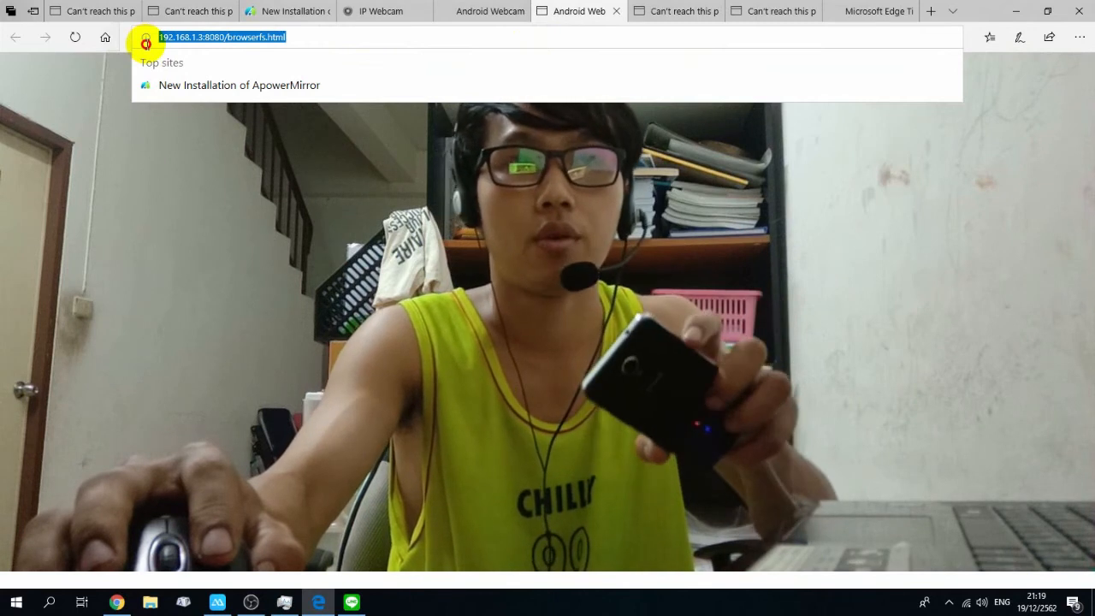
{"action": "left_click", "coordinate": [458, 16]}
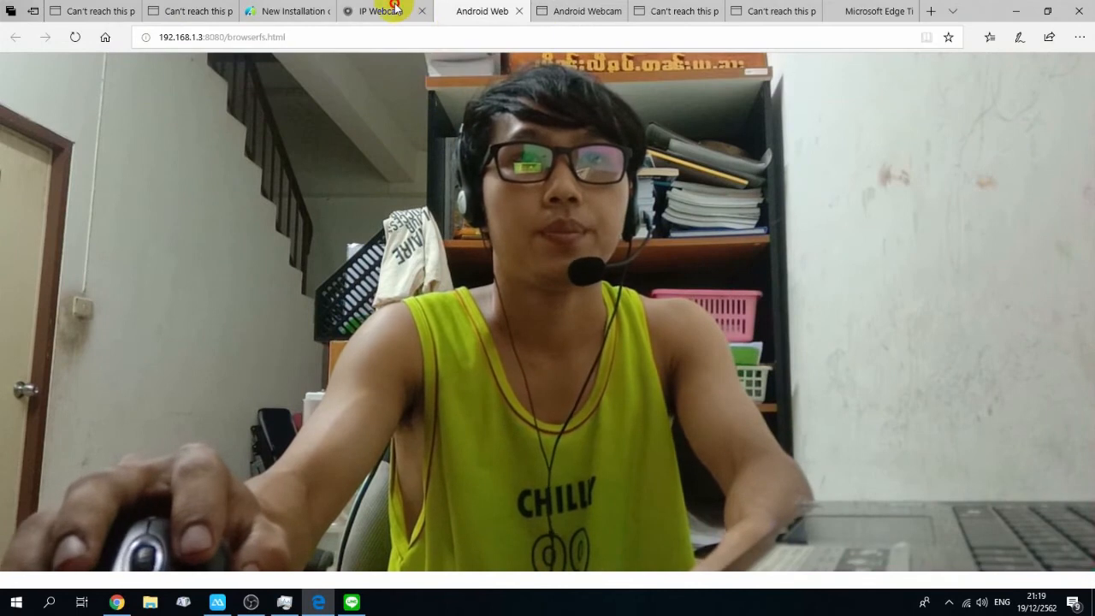
{"action": "left_click", "coordinate": [398, 10]}
{"action": "left_click", "coordinate": [486, 10]}
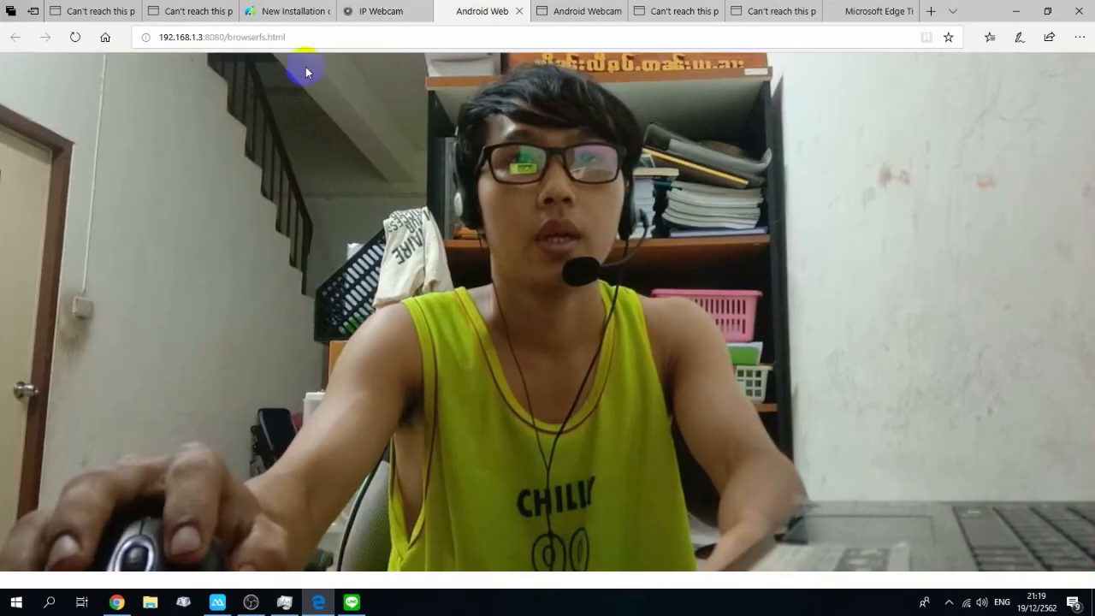
{"action": "left_click", "coordinate": [307, 38]}
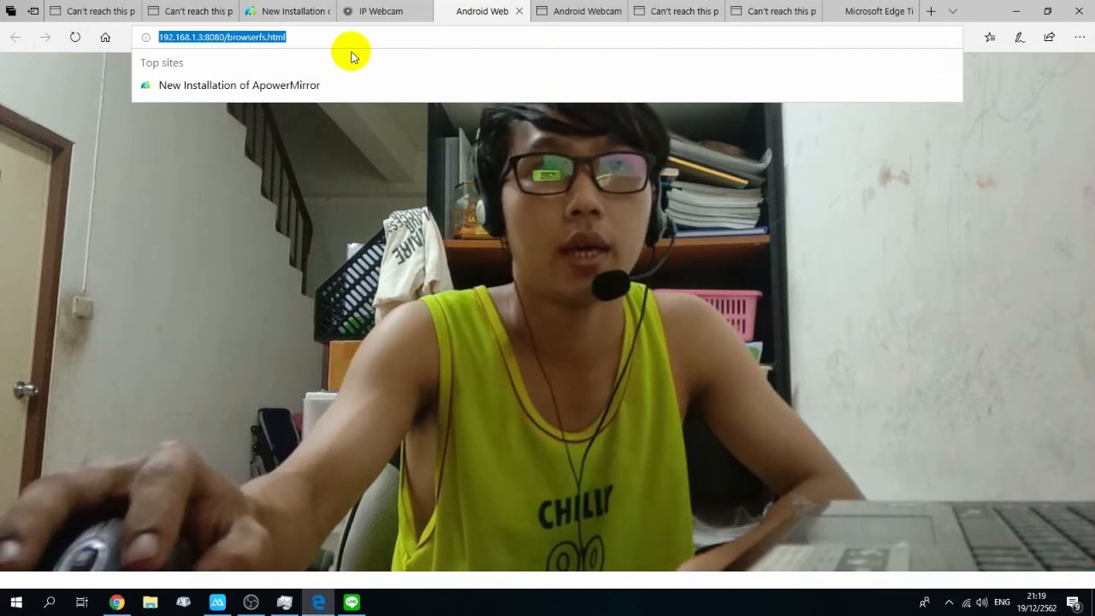
{"action": "left_click", "coordinate": [1016, 11]}
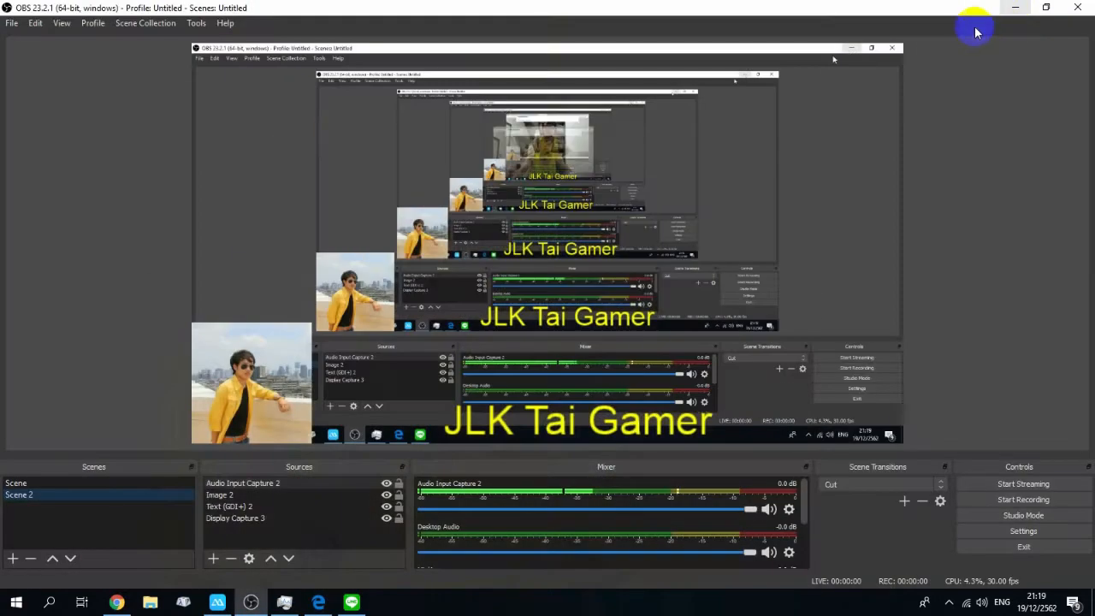
{"action": "left_click", "coordinate": [214, 558]}
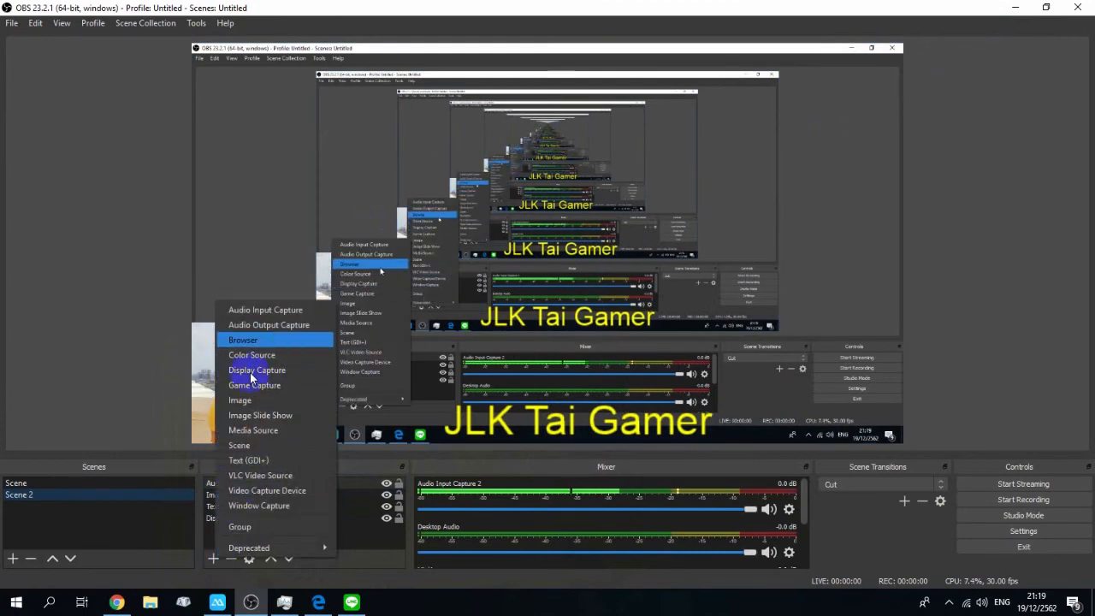
{"action": "left_click", "coordinate": [245, 340]}
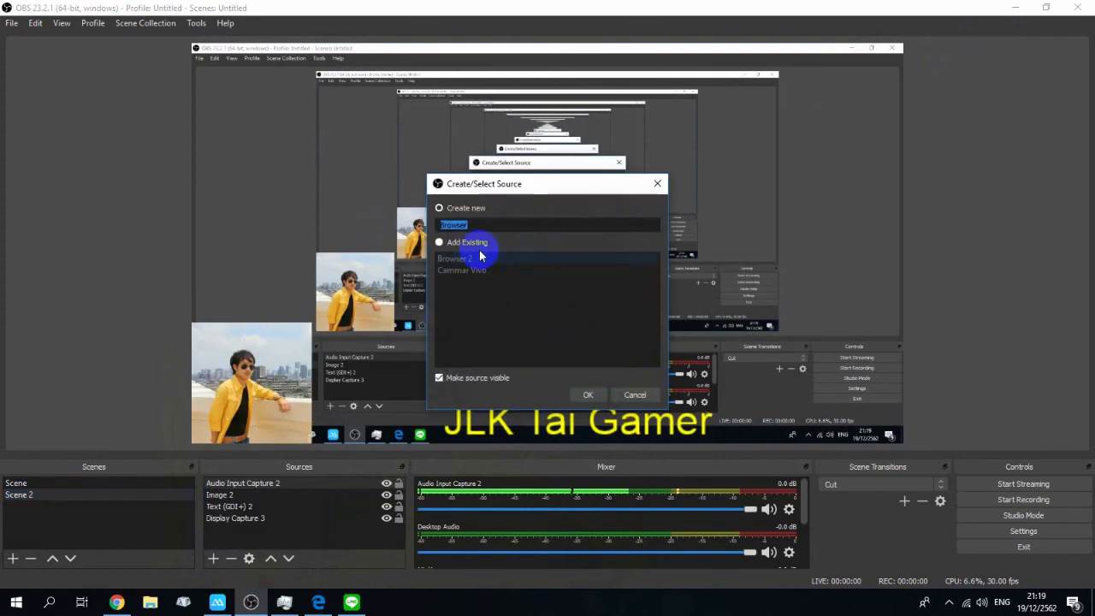
{"action": "left_click", "coordinate": [588, 396]}
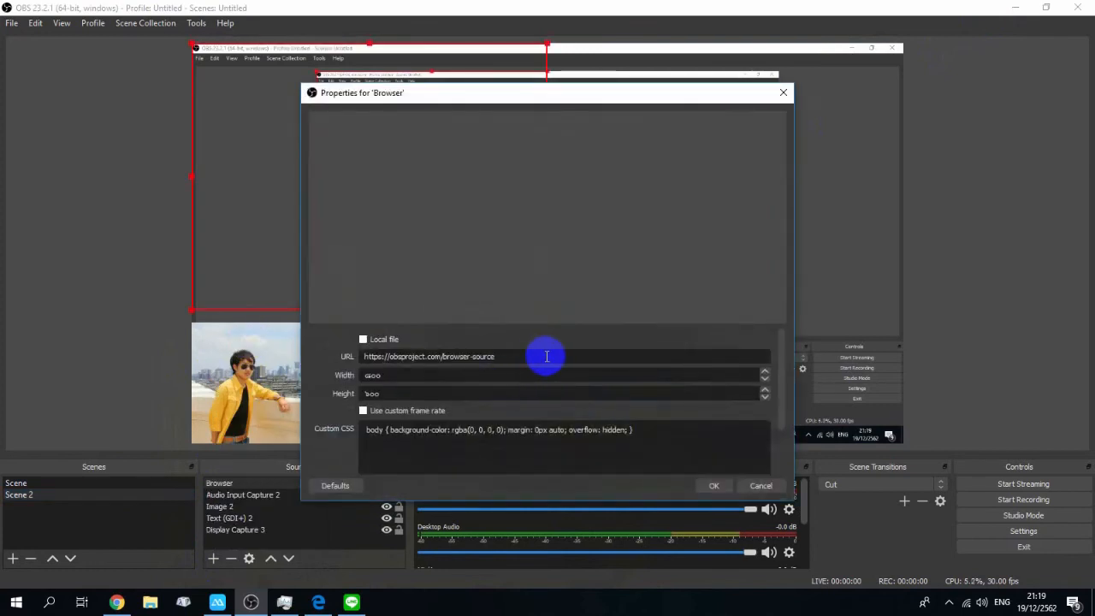
{"action": "left_click_drag", "start_coordinate": [547, 356], "coordinate": [220, 340]}
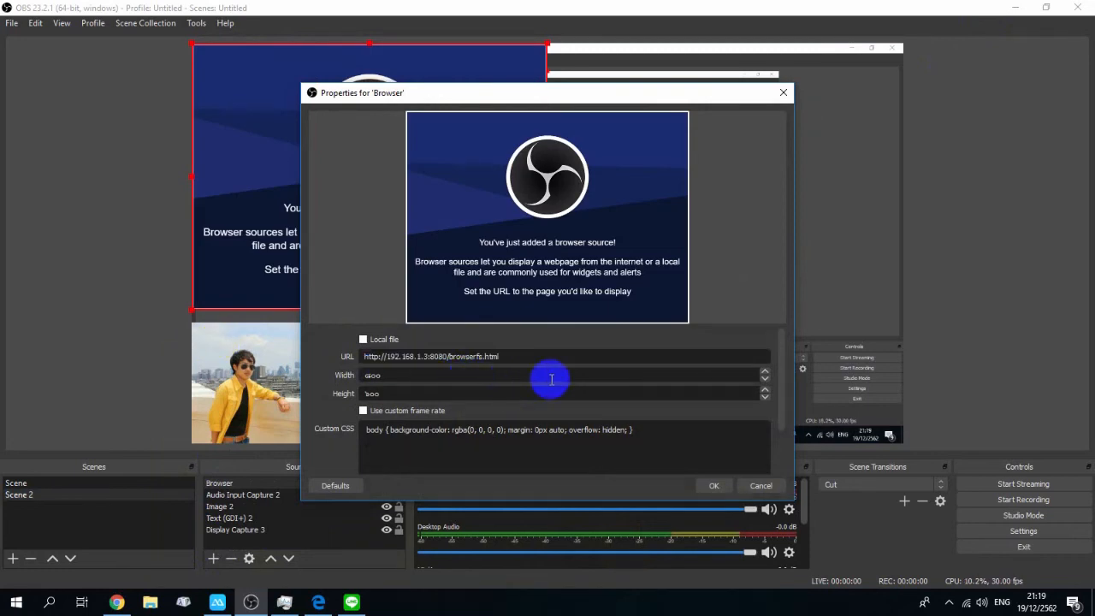
{"action": "left_click", "coordinate": [712, 487]}
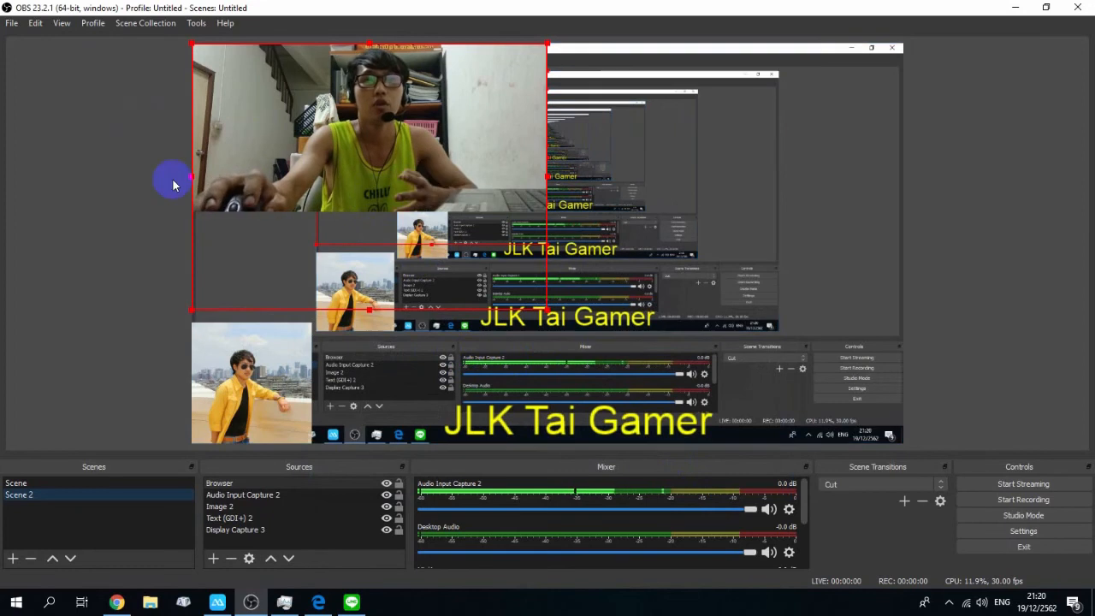
Step: Adjust the webcam browser source's position in the top-left of Scene 2, glancing at the first scene in between
{"action": "left_click_drag", "start_coordinate": [350, 178], "coordinate": [364, 137]}
{"action": "left_click", "coordinate": [43, 484]}
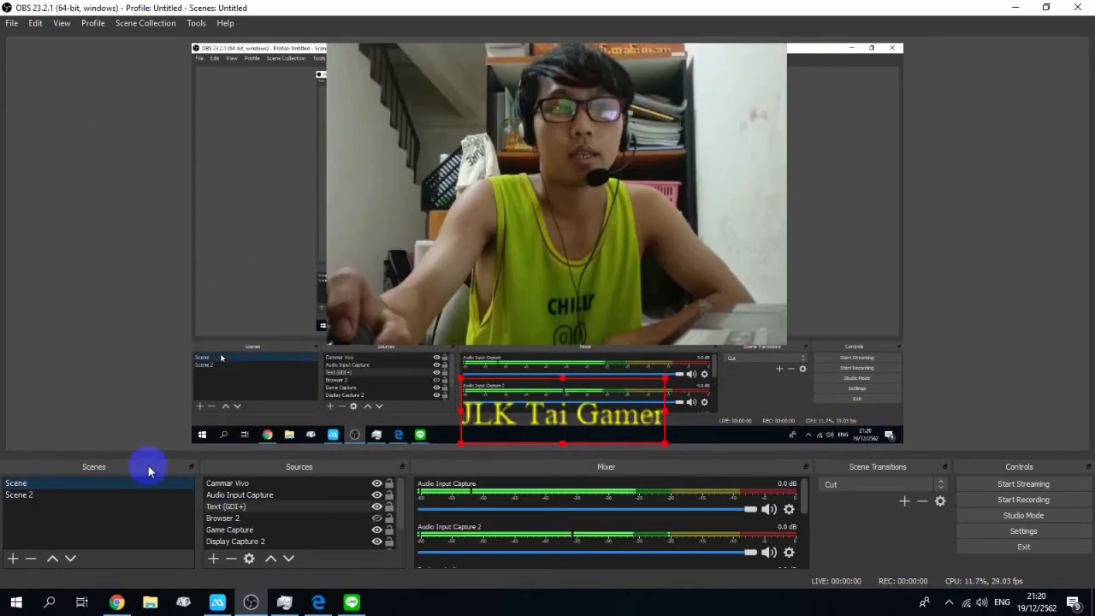
{"action": "left_click", "coordinate": [66, 496]}
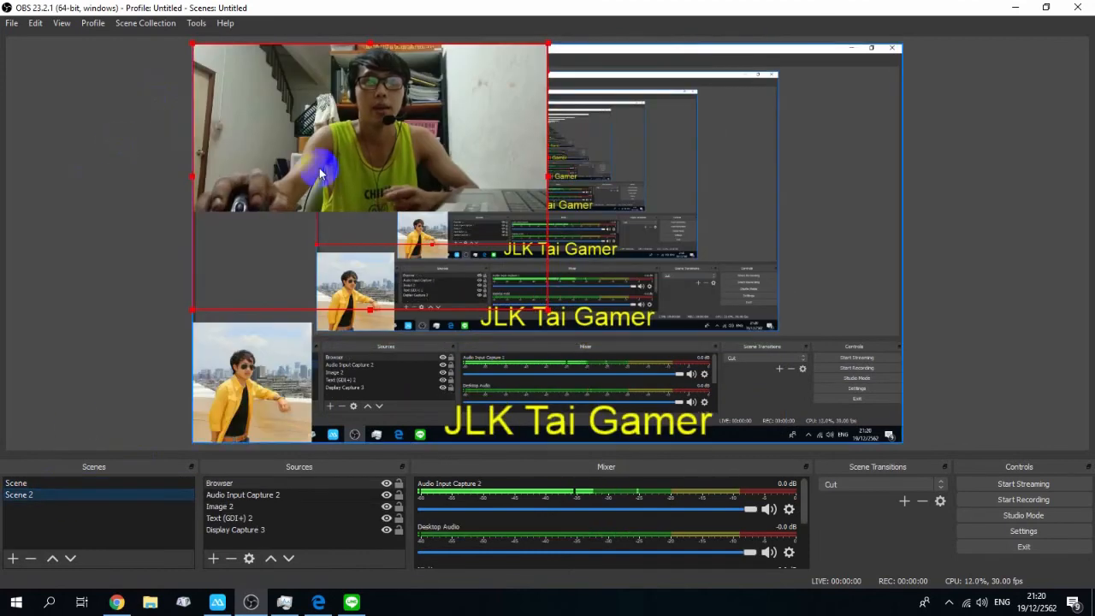
{"action": "mouse_move", "coordinate": [439, 180]}
{"action": "left_mouse_down"}
{"action": "mouse_move", "coordinate": [386, 168]}
{"action": "mouse_move", "coordinate": [360, 177]}
{"action": "mouse_move", "coordinate": [435, 171]}
{"action": "left_mouse_up"}
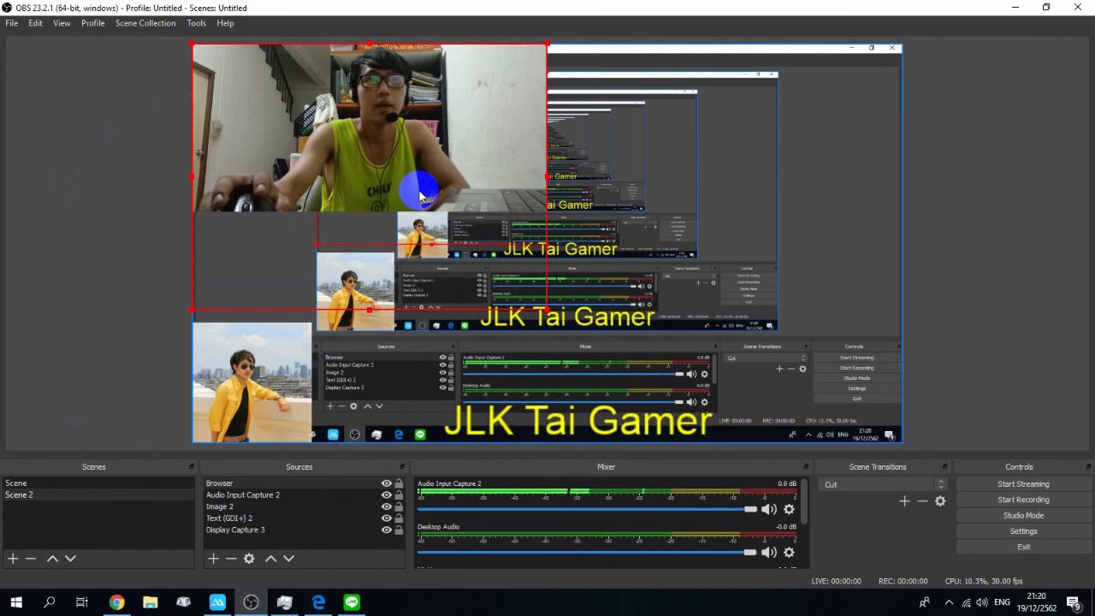
{"action": "mouse_move", "coordinate": [449, 160]}
{"action": "left_mouse_down"}
{"action": "mouse_move", "coordinate": [481, 159]}
{"action": "mouse_move", "coordinate": [444, 157]}
{"action": "left_mouse_up"}
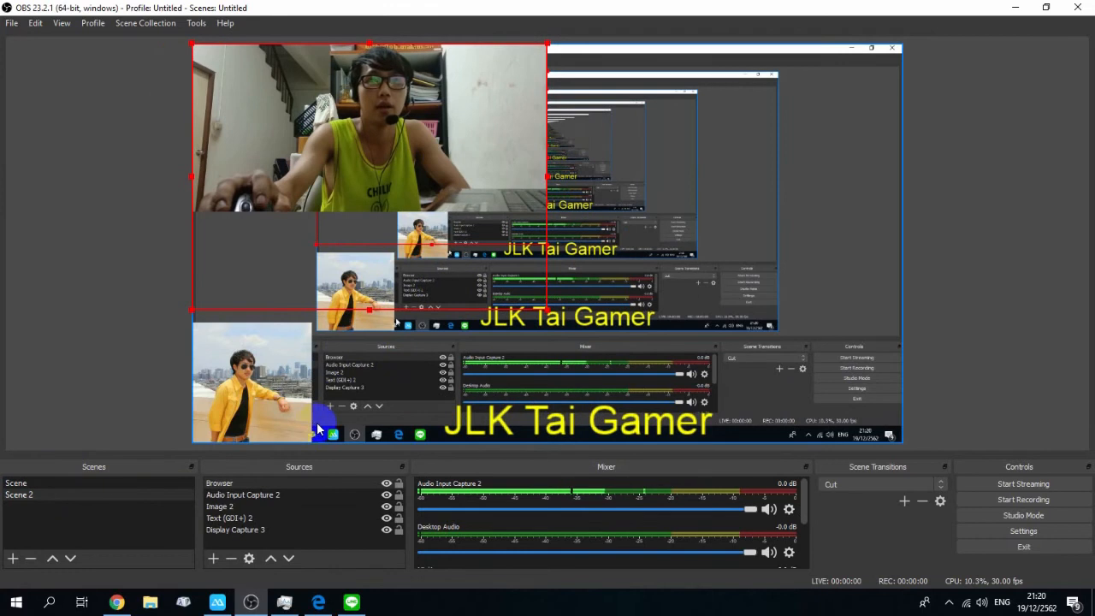
{"action": "left_click", "coordinate": [213, 558]}
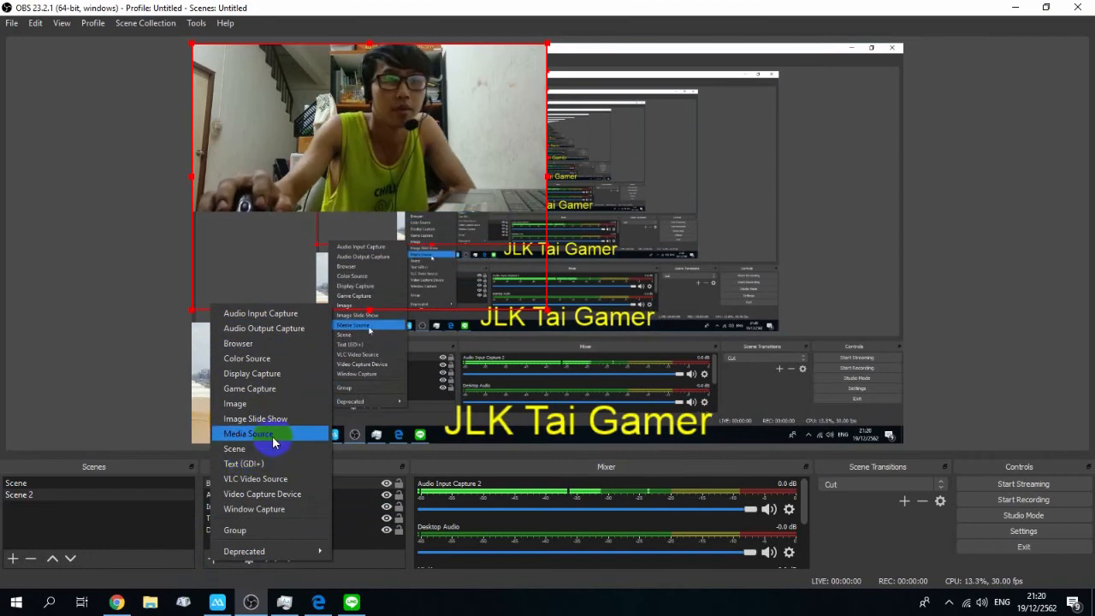
{"action": "left_click", "coordinate": [364, 492]}
{"action": "left_click", "coordinate": [213, 557]}
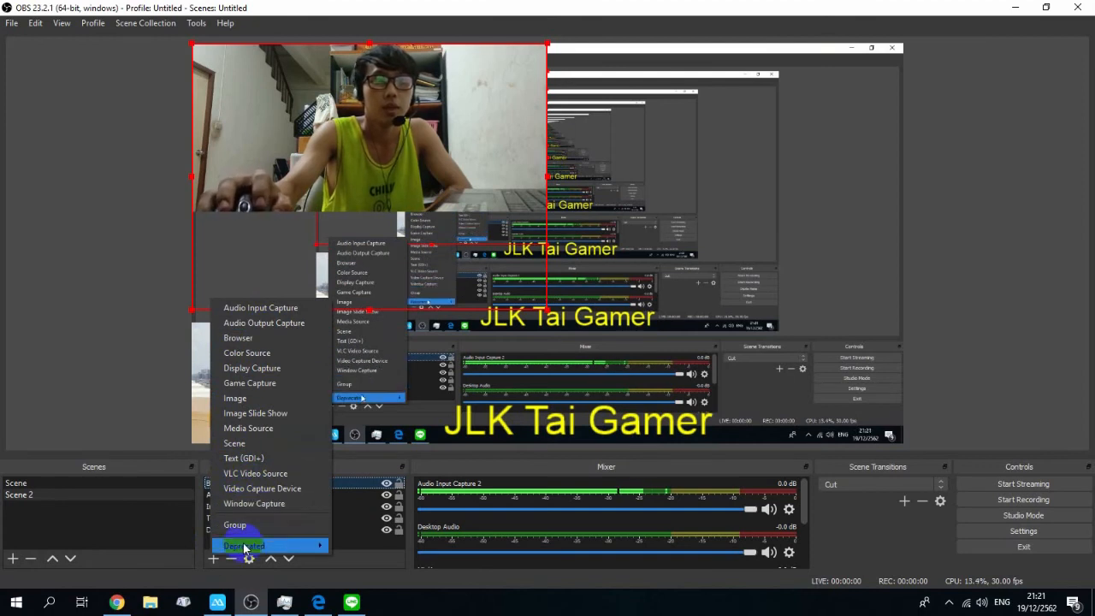
{"action": "mouse_move", "coordinate": [257, 545]}
{"action": "left_click", "coordinate": [361, 575]}
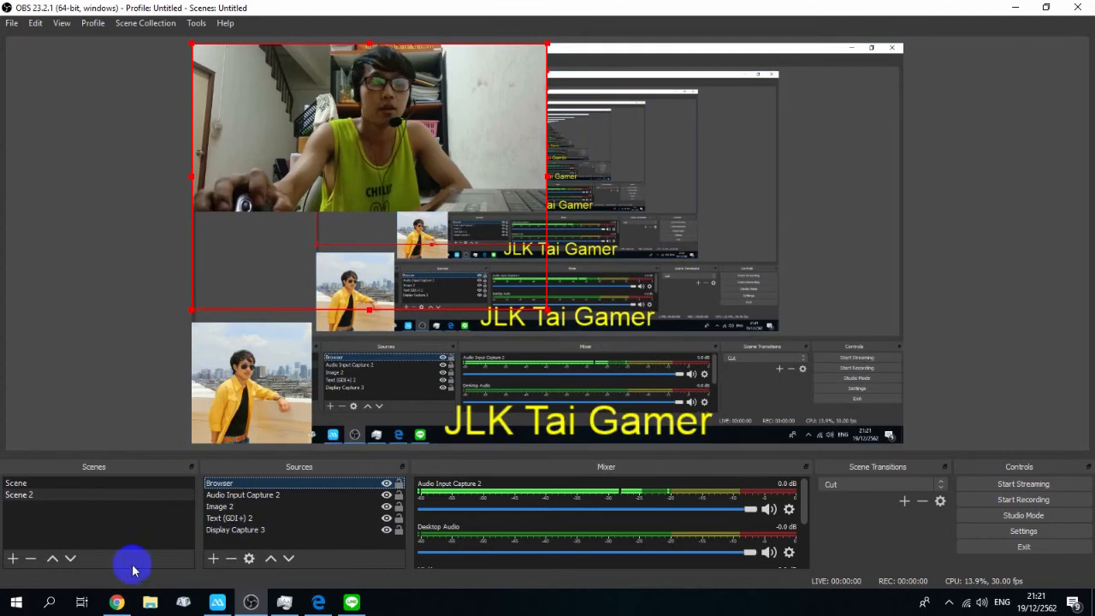
Step: Switch to Chrome and scroll through the JLK Tai Gamer Facebook page
{"action": "left_click", "coordinate": [117, 602]}
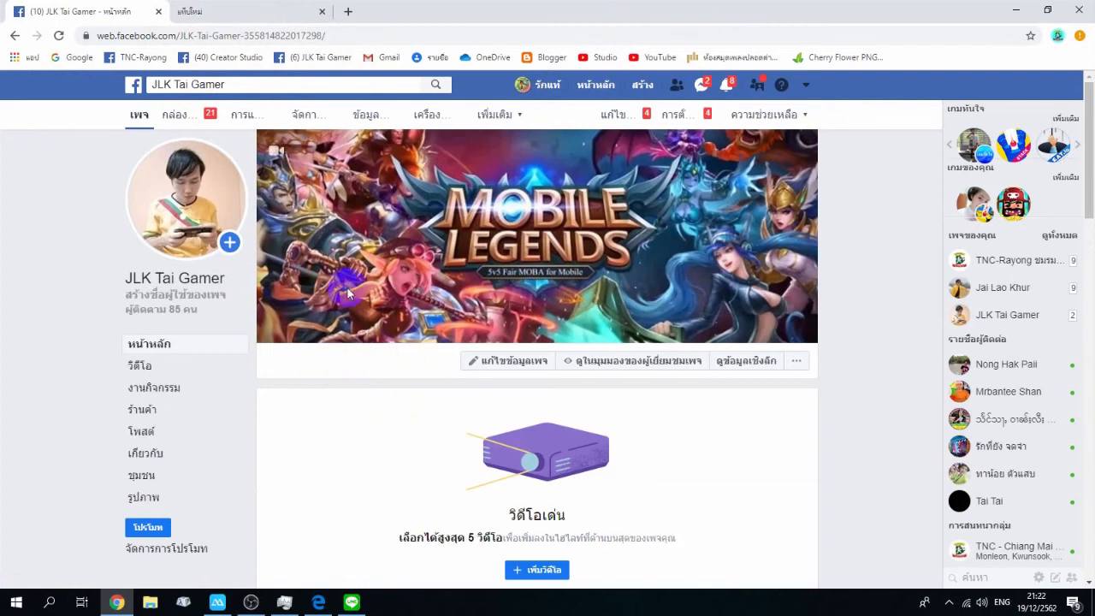
{"action": "scroll", "coordinate": [407, 267], "scroll_direction": "down", "scroll_amount": 3}
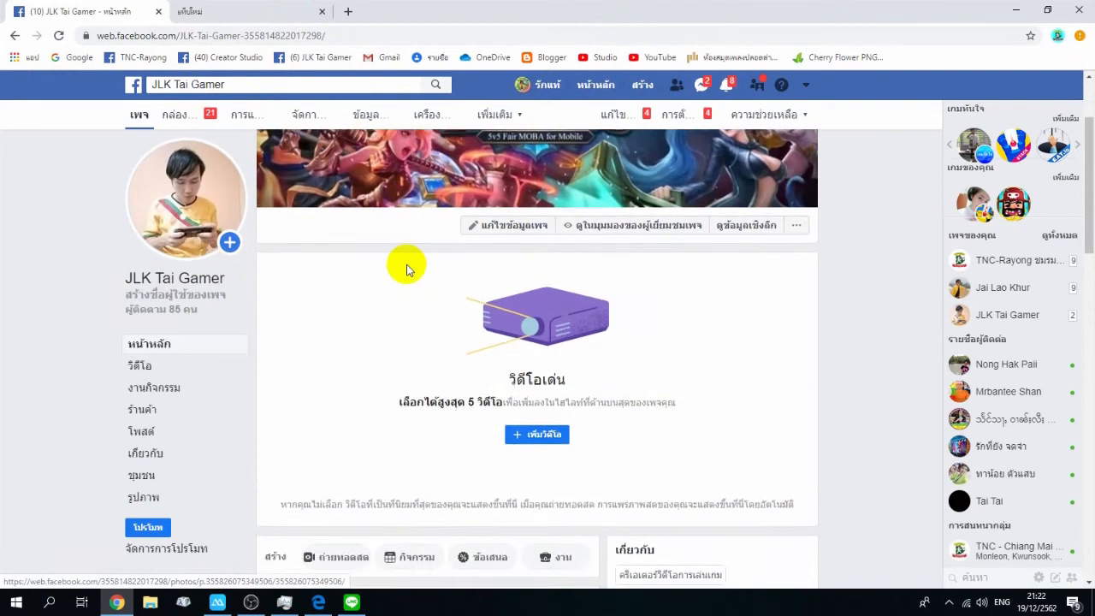
Step: Open the page's live stream setup and copy the stream key from the Live API connect view
{"action": "scroll", "coordinate": [407, 267], "scroll_direction": "down", "scroll_amount": 4}
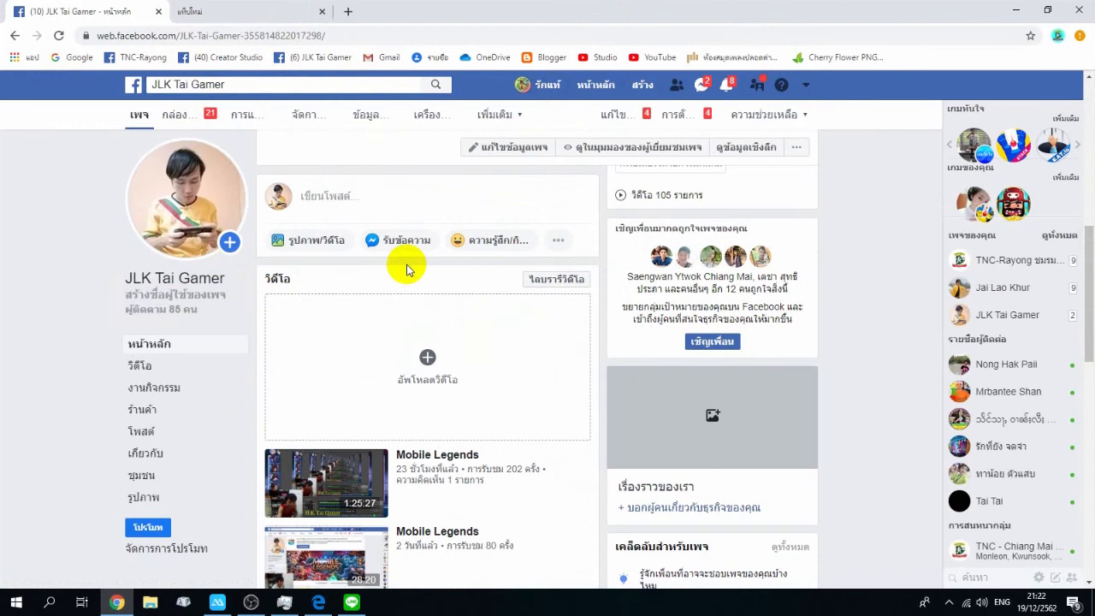
{"action": "scroll", "coordinate": [403, 262], "scroll_direction": "up", "scroll_amount": 2}
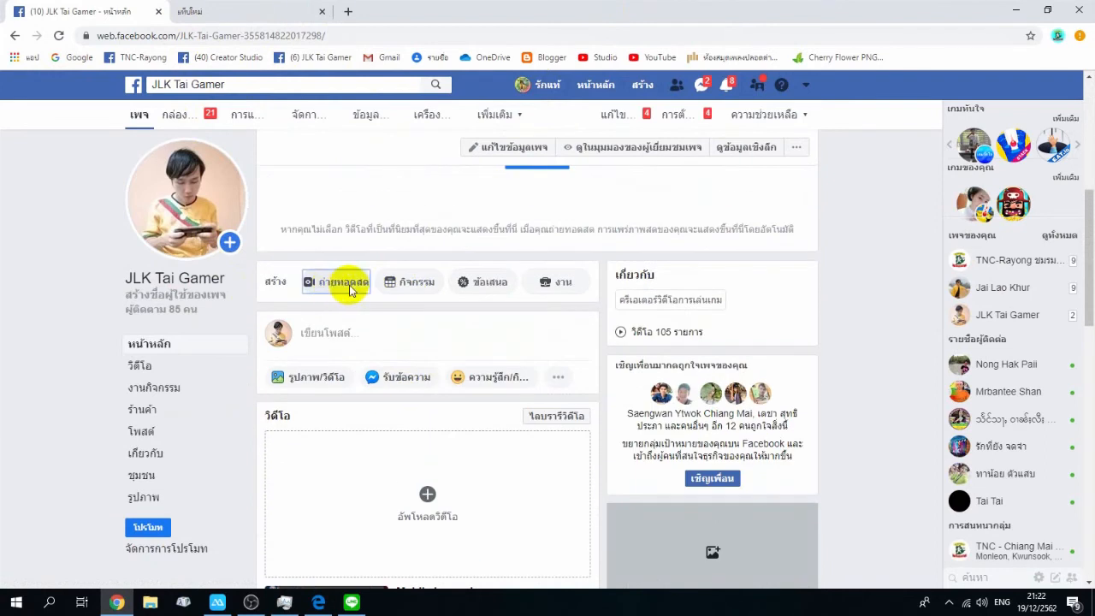
{"action": "left_click", "coordinate": [337, 282]}
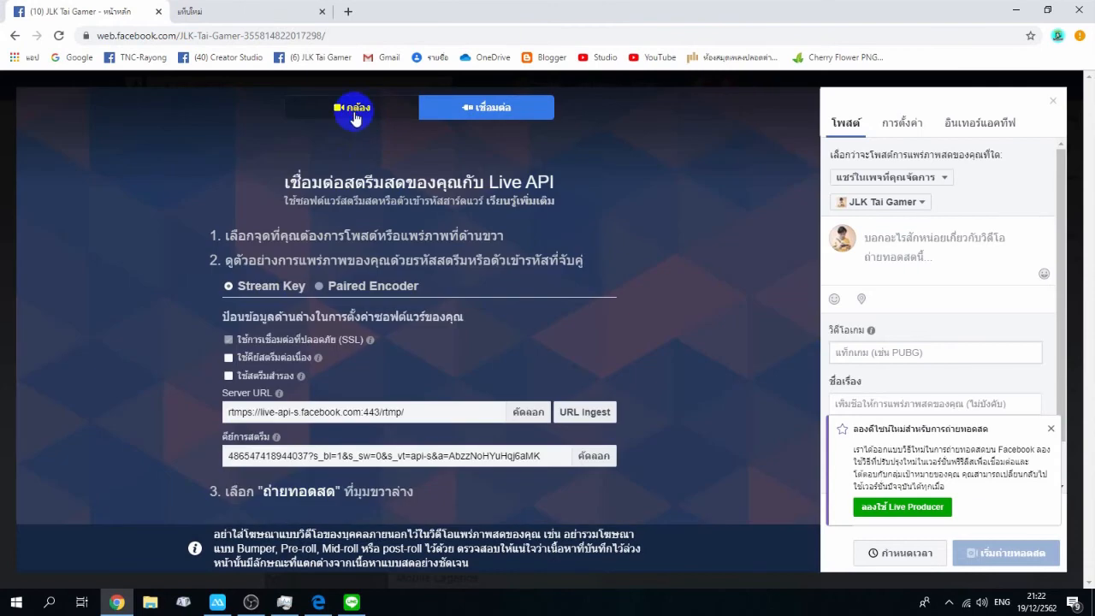
{"action": "left_click", "coordinate": [354, 109]}
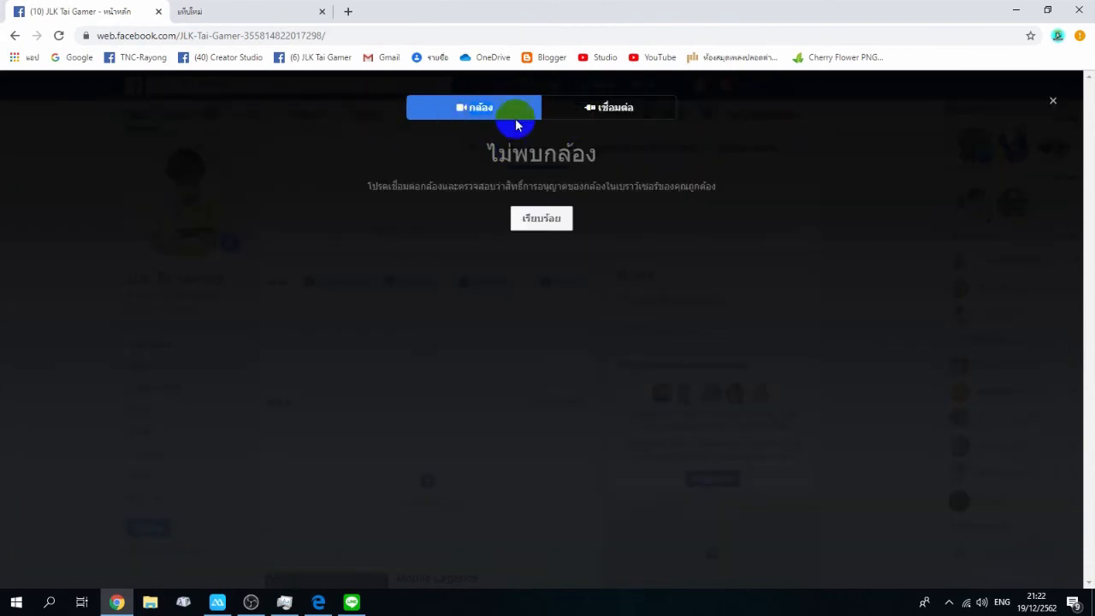
{"action": "left_click", "coordinate": [597, 116]}
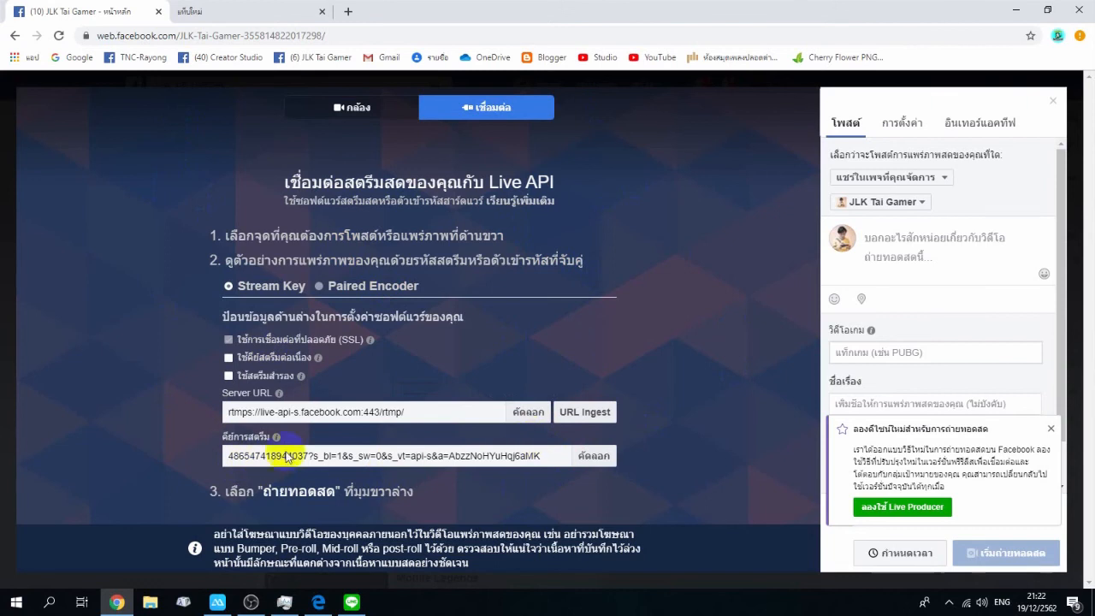
{"action": "left_click", "coordinate": [594, 458]}
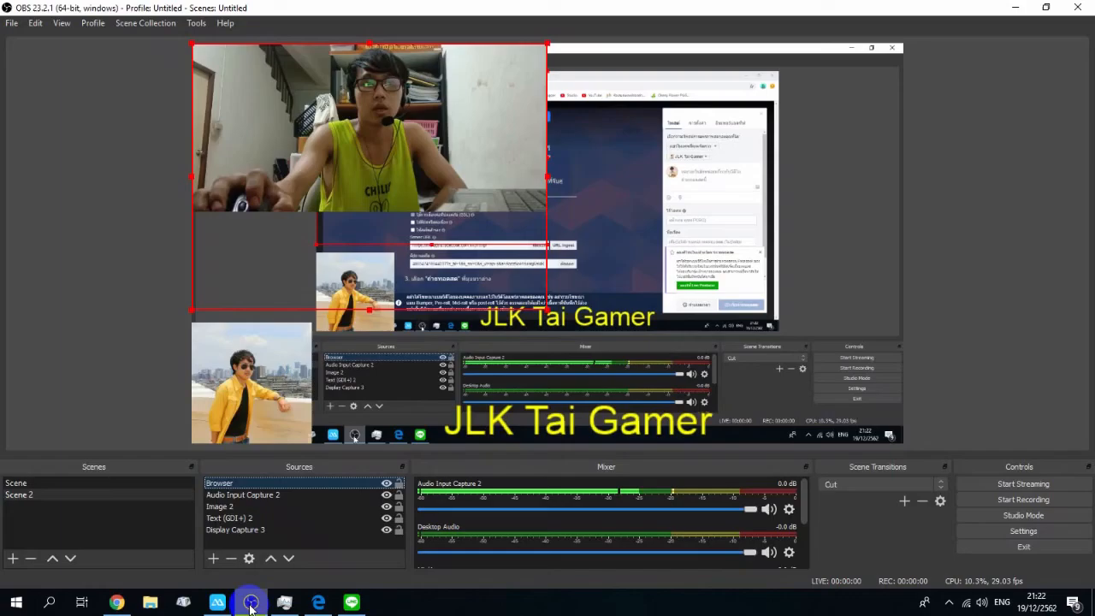
Step: Open the OBS stream settings and replace the stream key with the copied Facebook stream key
{"action": "left_click", "coordinate": [250, 602]}
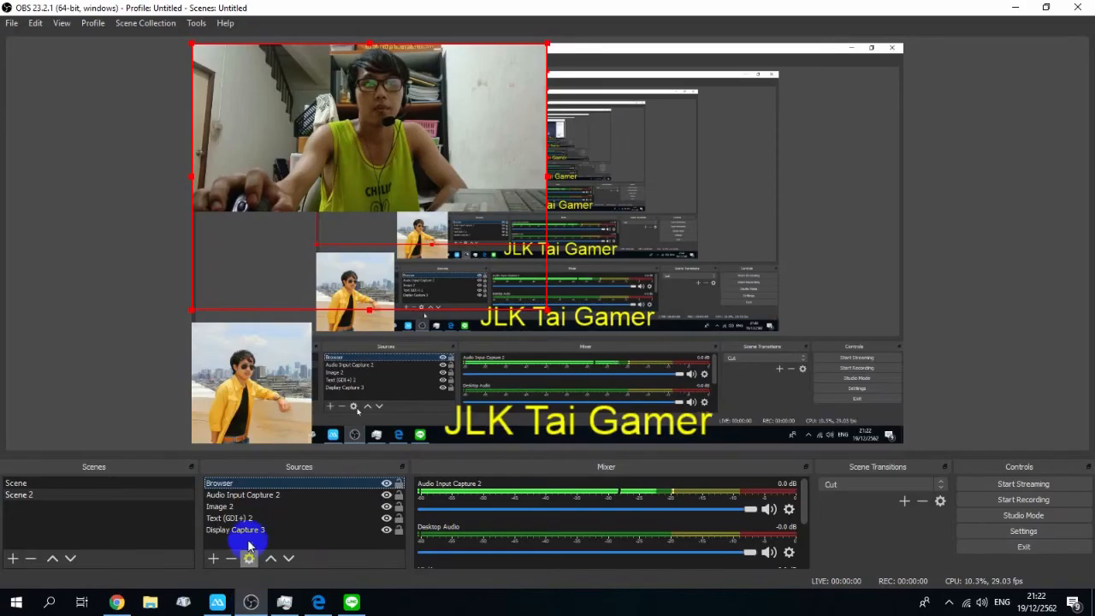
{"action": "left_click", "coordinate": [1007, 534]}
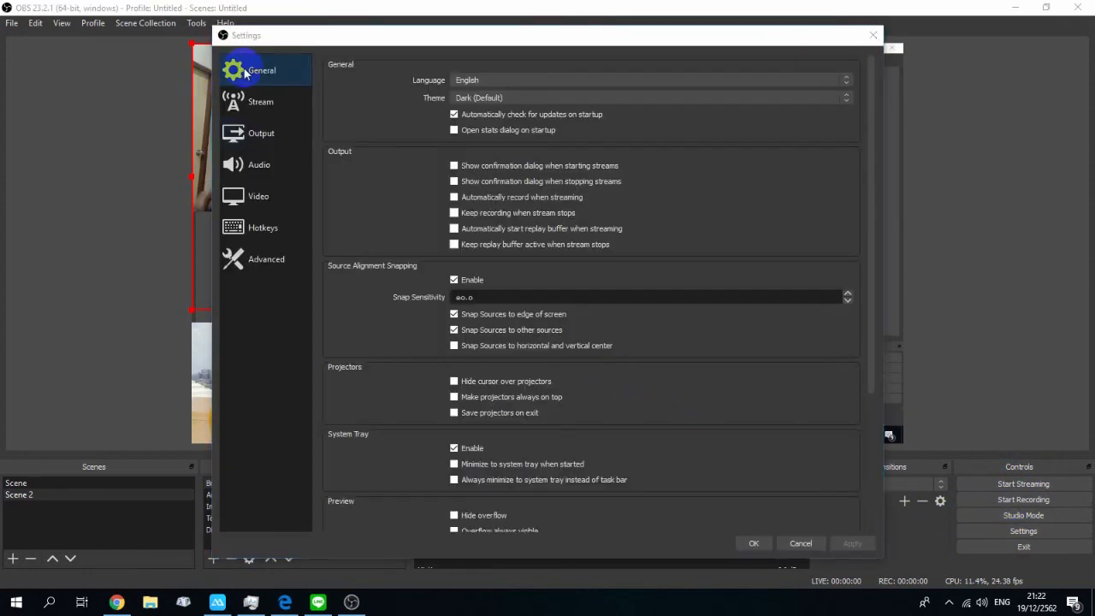
{"action": "left_click", "coordinate": [253, 107]}
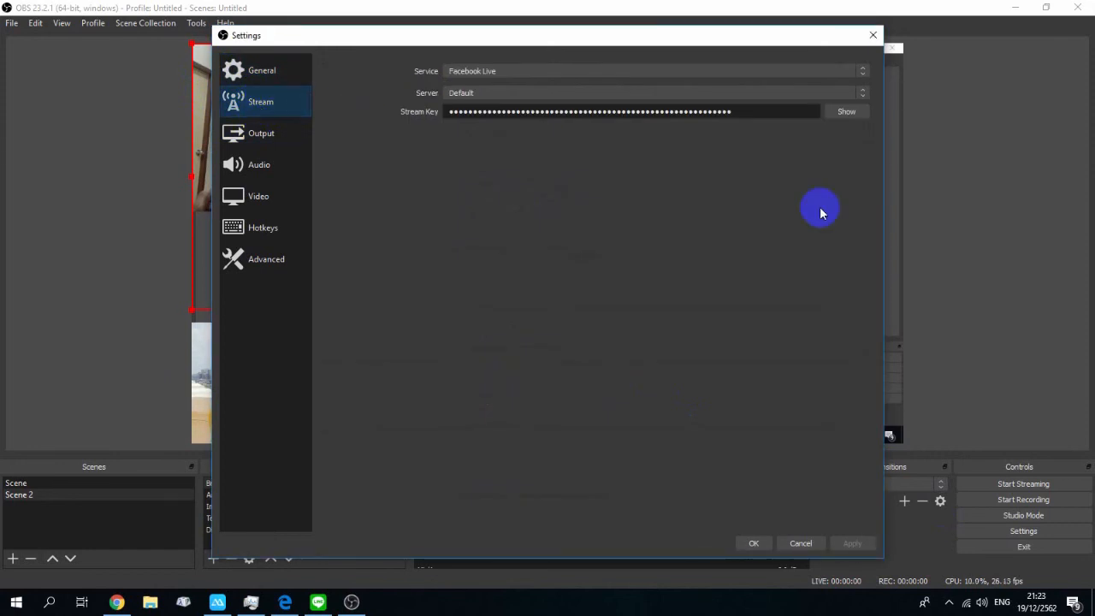
{"action": "left_click", "coordinate": [843, 113]}
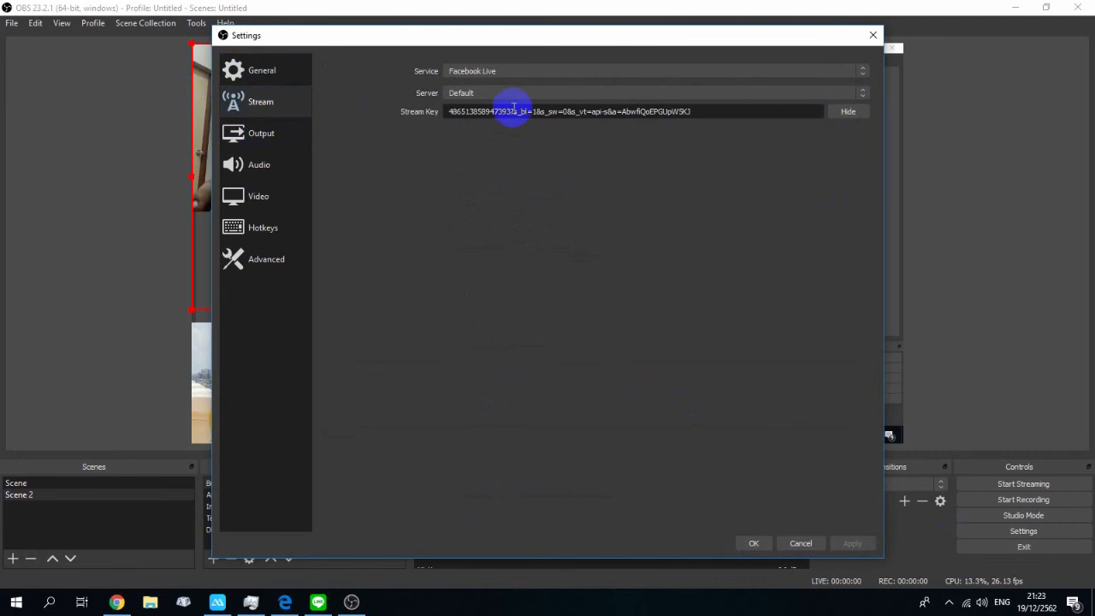
{"action": "left_click_drag", "start_coordinate": [691, 112], "coordinate": [364, 148]}
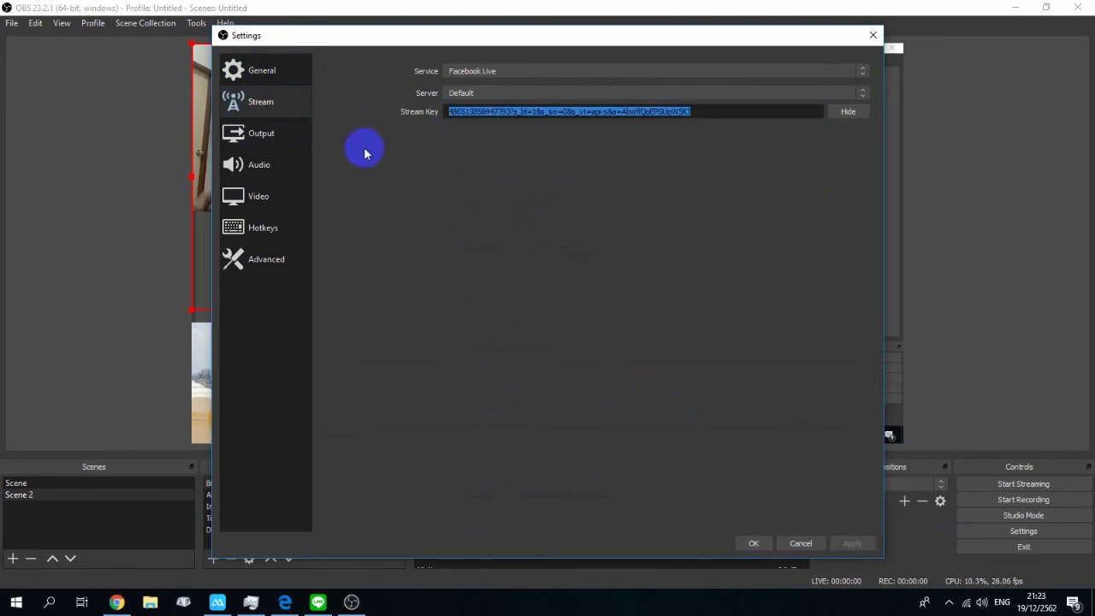
{"action": "key", "text": "BackSpace"}
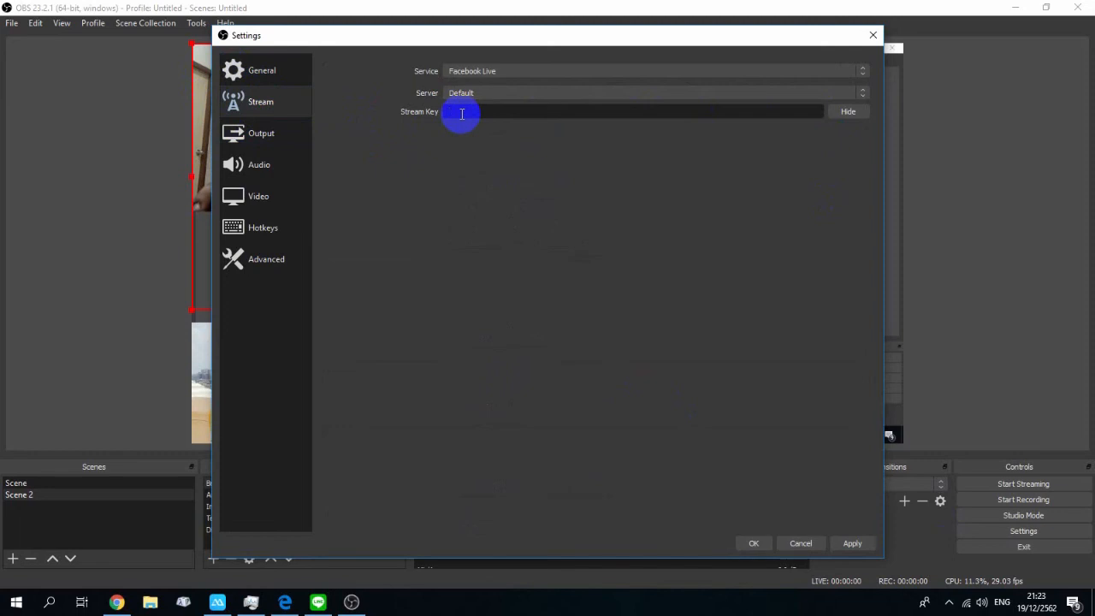
{"action": "key", "text": "ctrl+v"}
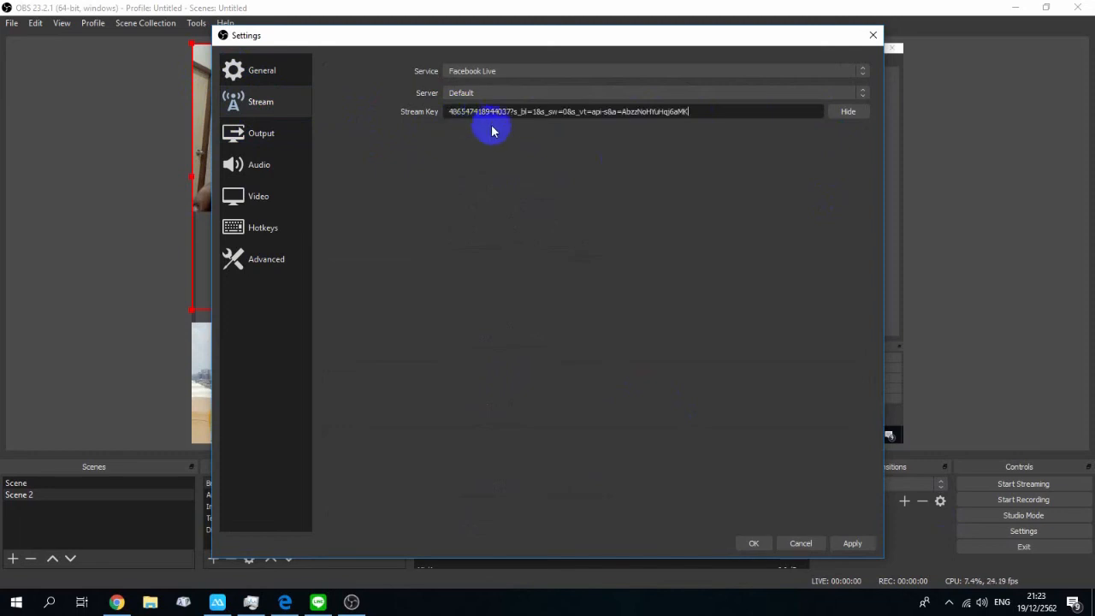
Step: Select Facebook Live as the streaming service with the Default server, then apply and close the settings
{"action": "left_click", "coordinate": [507, 72]}
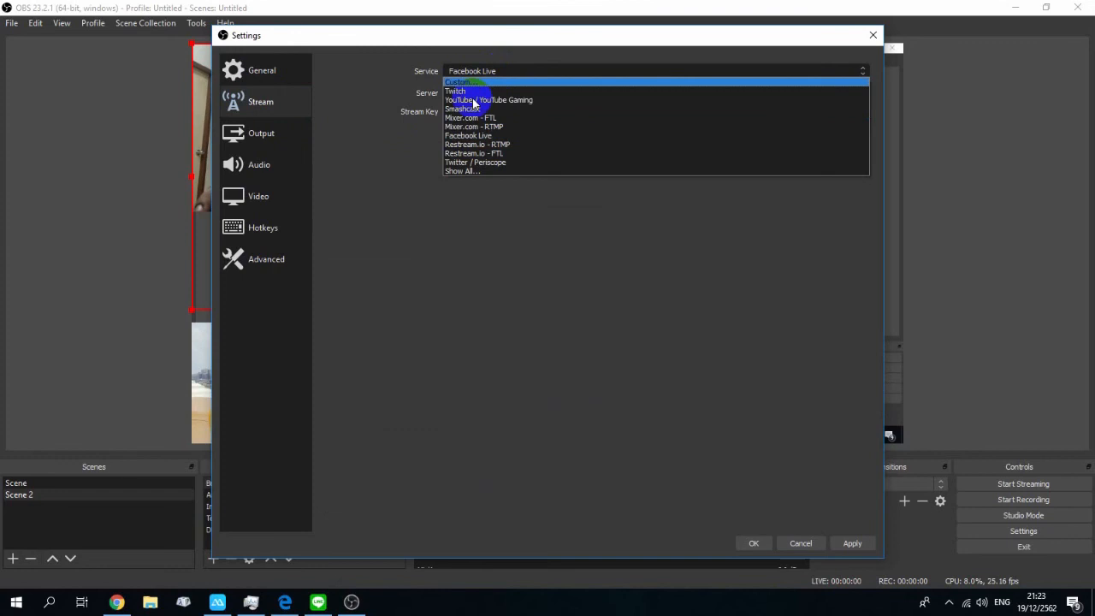
{"action": "left_click", "coordinate": [489, 136]}
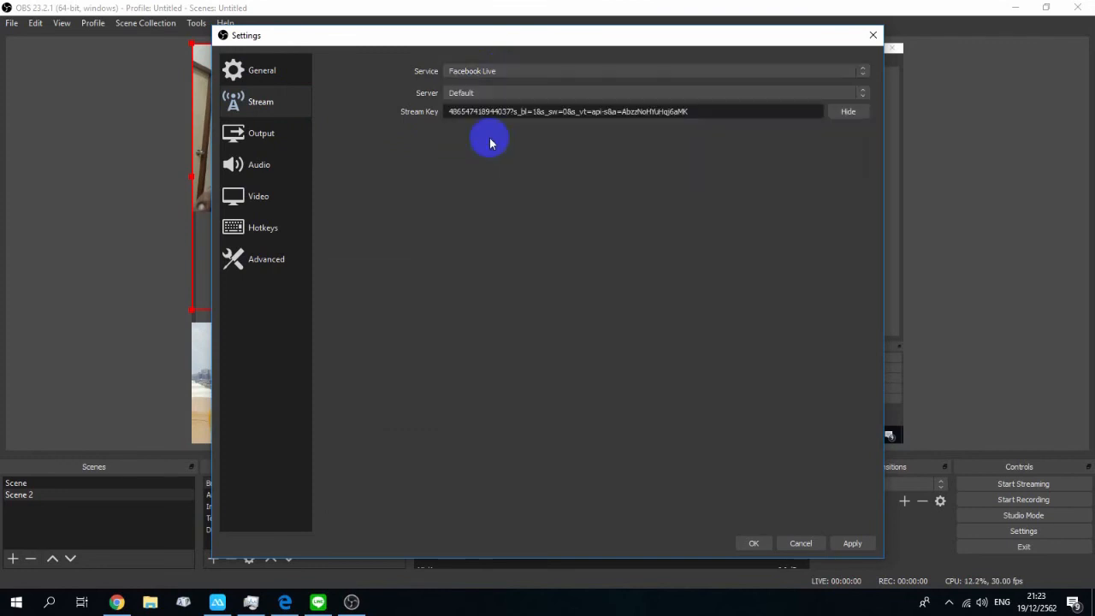
{"action": "left_click", "coordinate": [496, 74]}
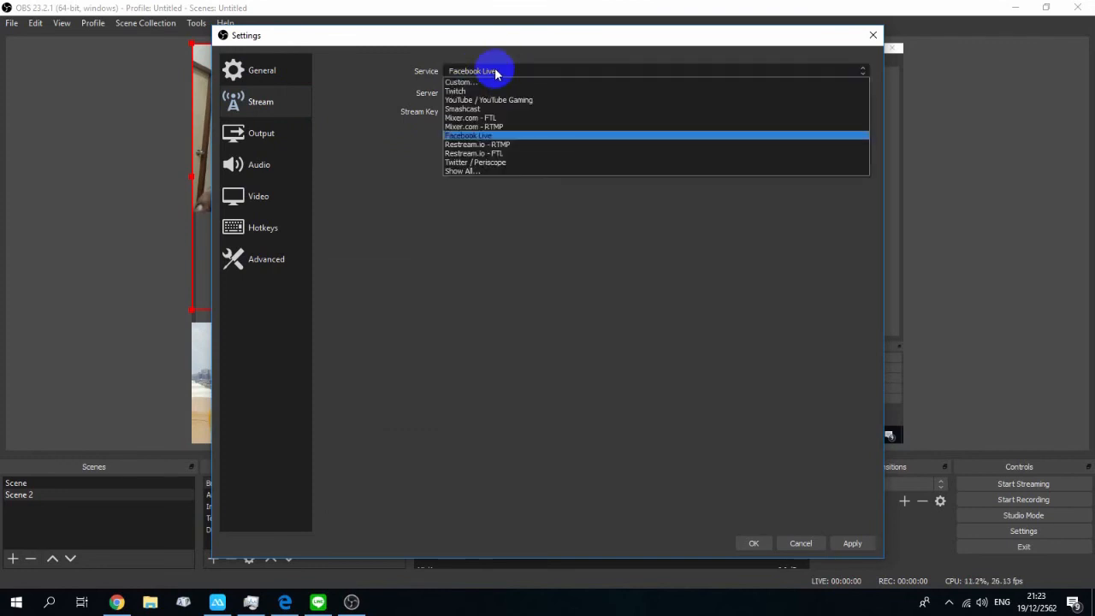
{"action": "left_click", "coordinate": [495, 73]}
{"action": "left_click", "coordinate": [485, 98]}
{"action": "left_click", "coordinate": [487, 94]}
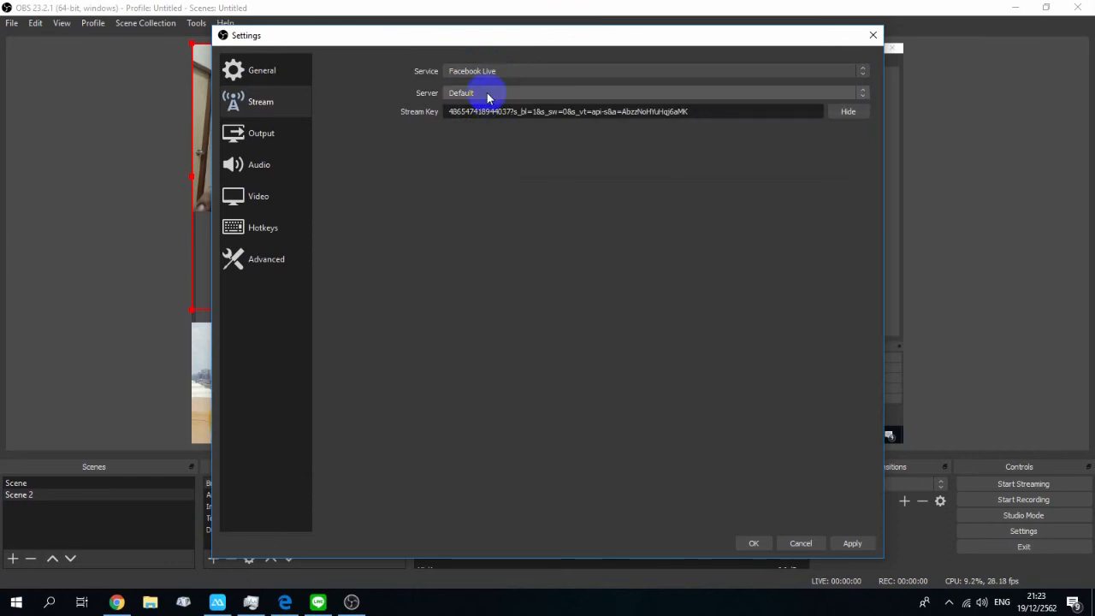
{"action": "left_click", "coordinate": [851, 546]}
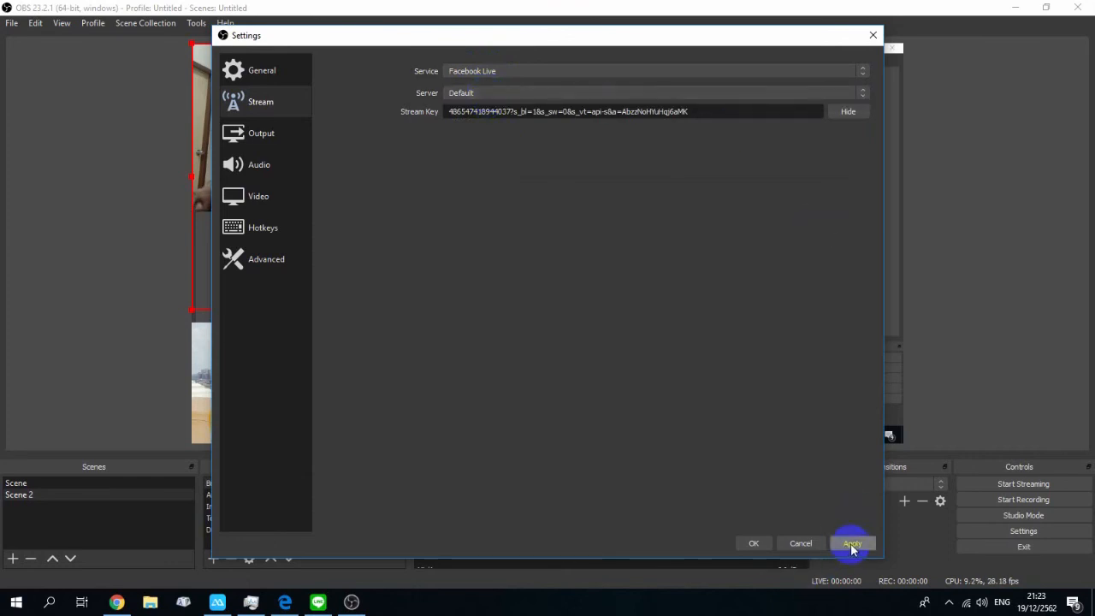
{"action": "left_click", "coordinate": [747, 543]}
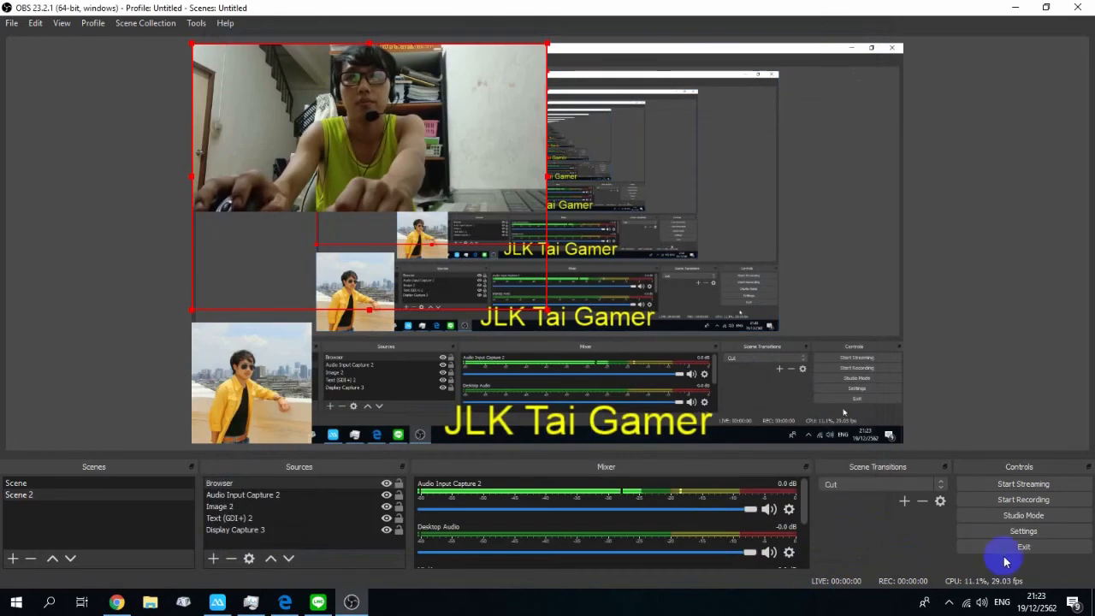
Step: Reopen the settings and review the General options, including language and theme
{"action": "left_click", "coordinate": [1024, 533]}
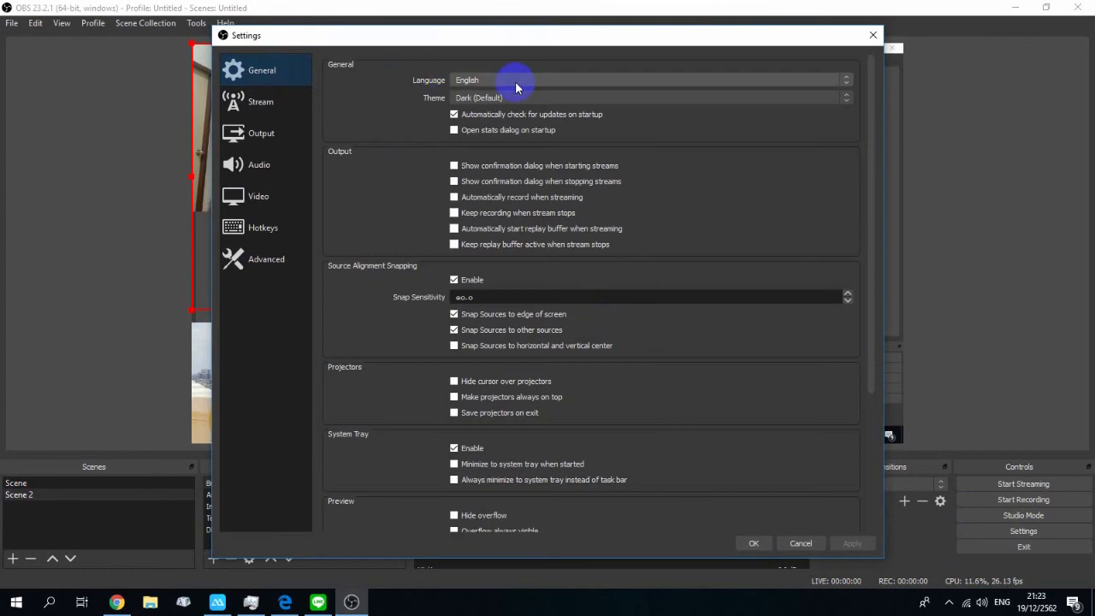
{"action": "left_click", "coordinate": [569, 82]}
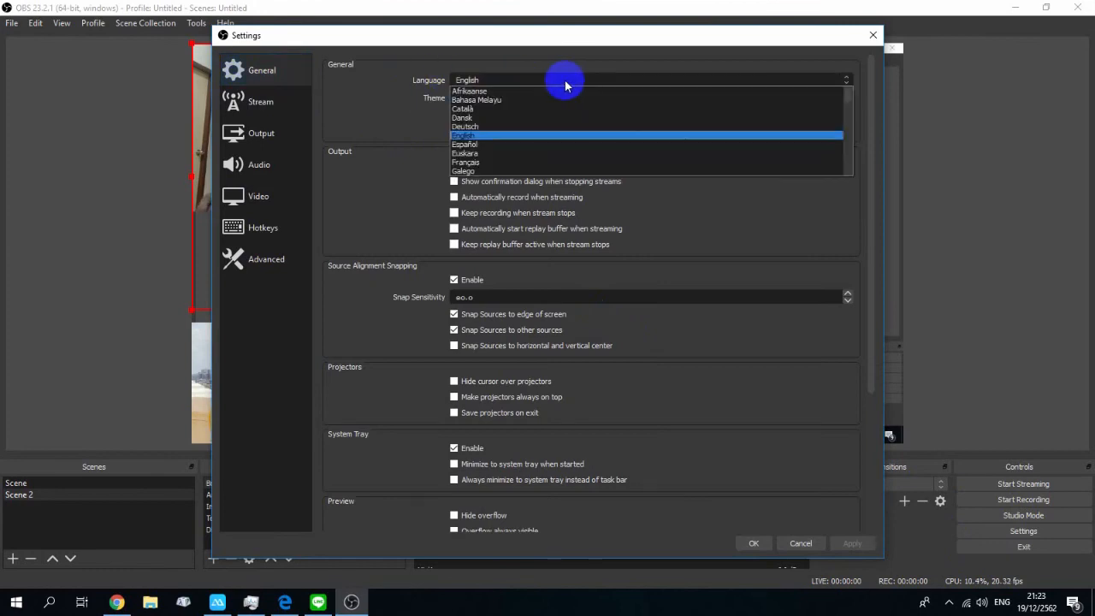
{"action": "left_click", "coordinate": [492, 136]}
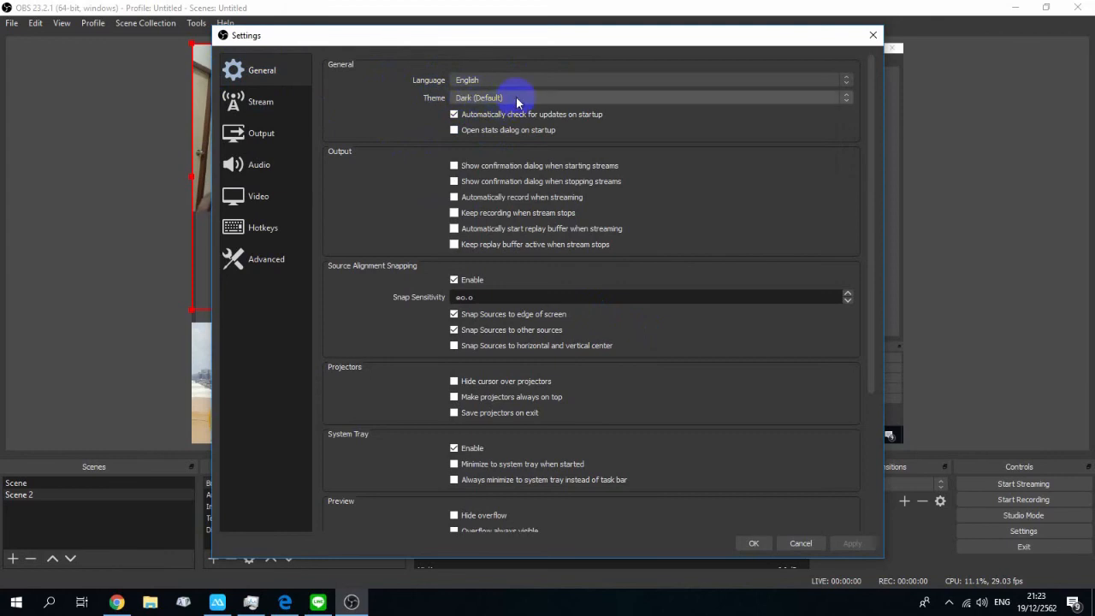
{"action": "scroll", "coordinate": [556, 338], "scroll_direction": "down", "scroll_amount": 2}
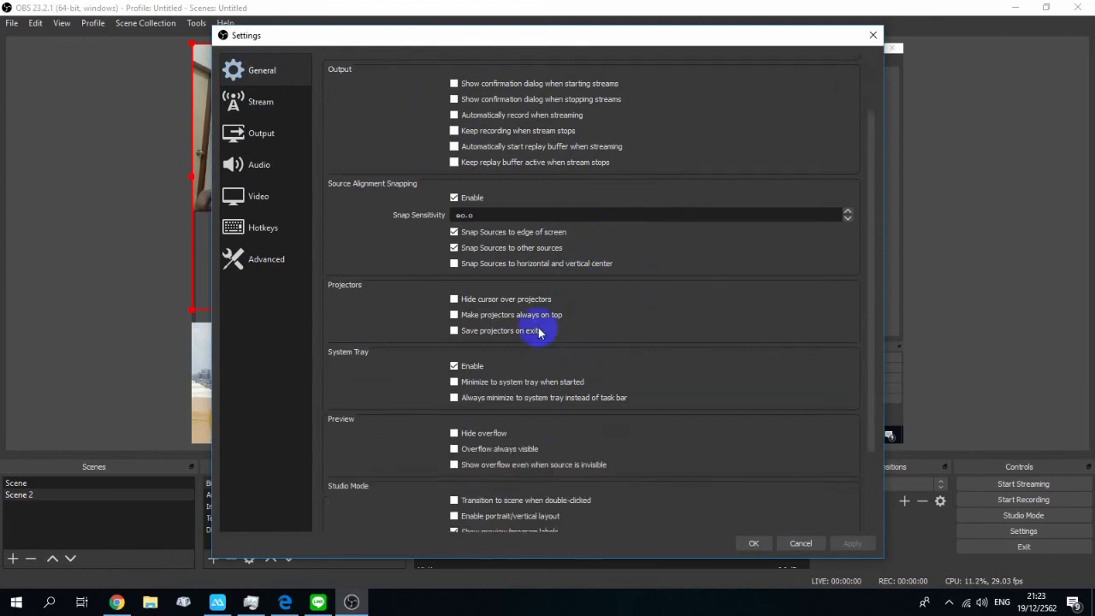
{"action": "scroll", "coordinate": [537, 331], "scroll_direction": "down", "scroll_amount": 3}
{"action": "scroll", "coordinate": [531, 323], "scroll_direction": "up", "scroll_amount": 5}
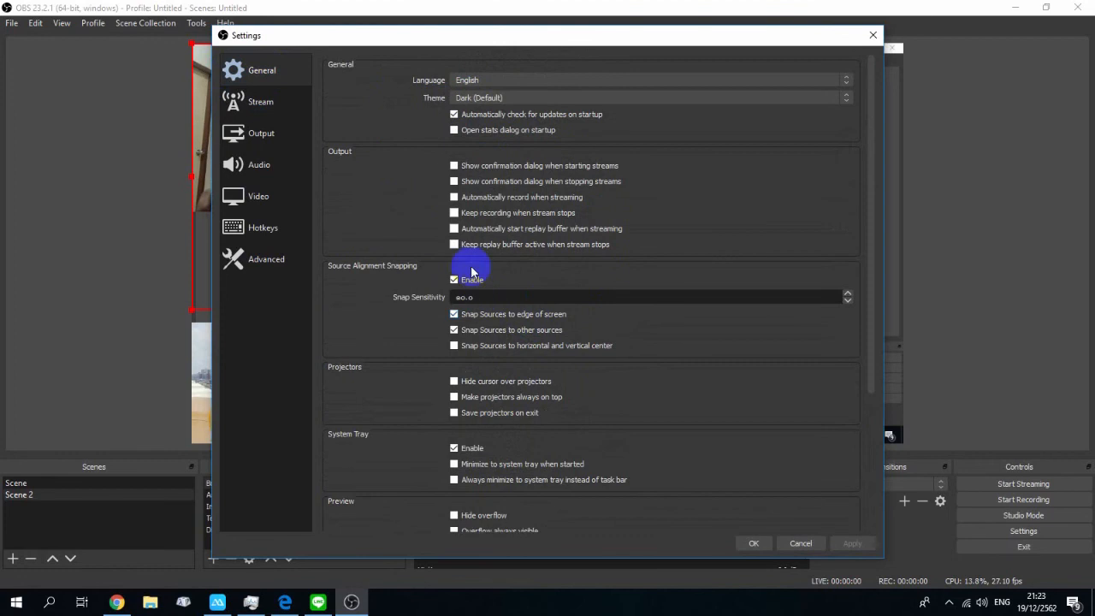
{"action": "left_click", "coordinate": [270, 108]}
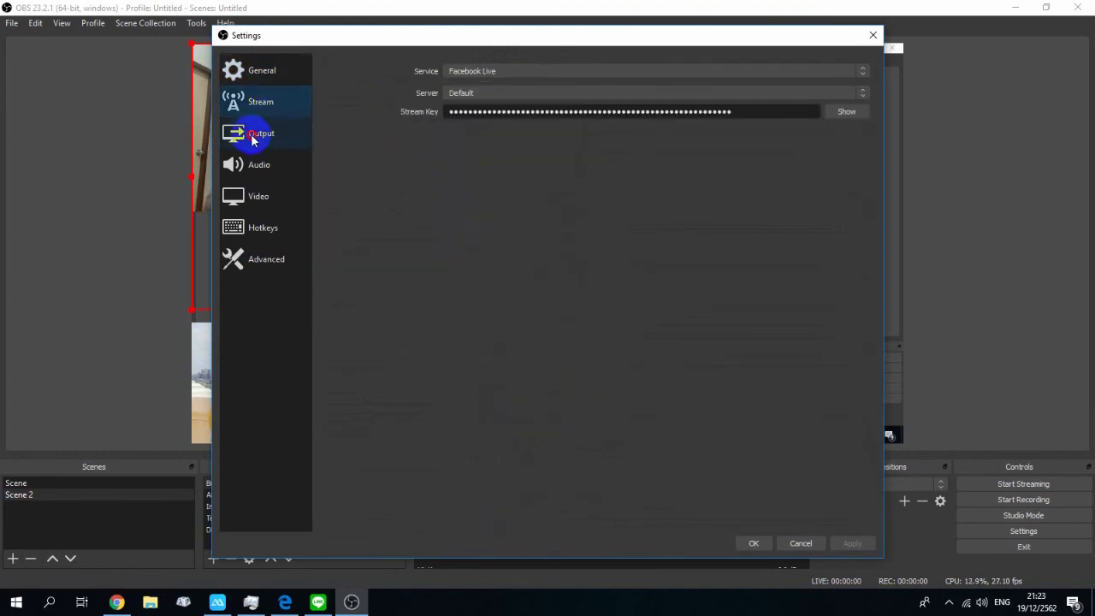
Step: Review the Output settings: audio bitrate, recording quality, recording format and encoder choices
{"action": "left_click", "coordinate": [254, 139]}
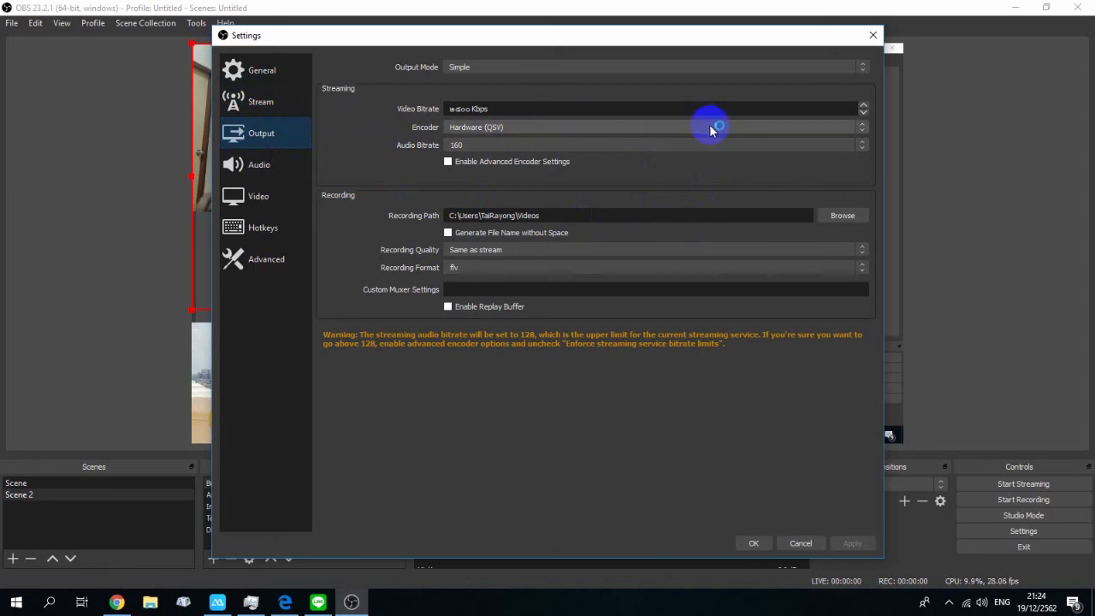
{"action": "left_click", "coordinate": [678, 146]}
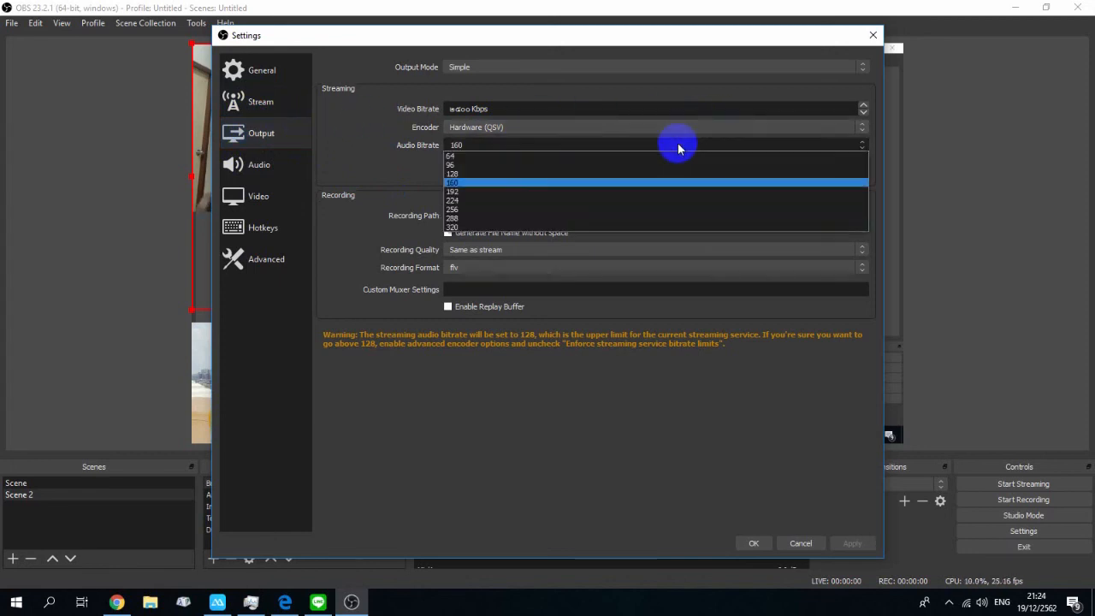
{"action": "left_click", "coordinate": [678, 147]}
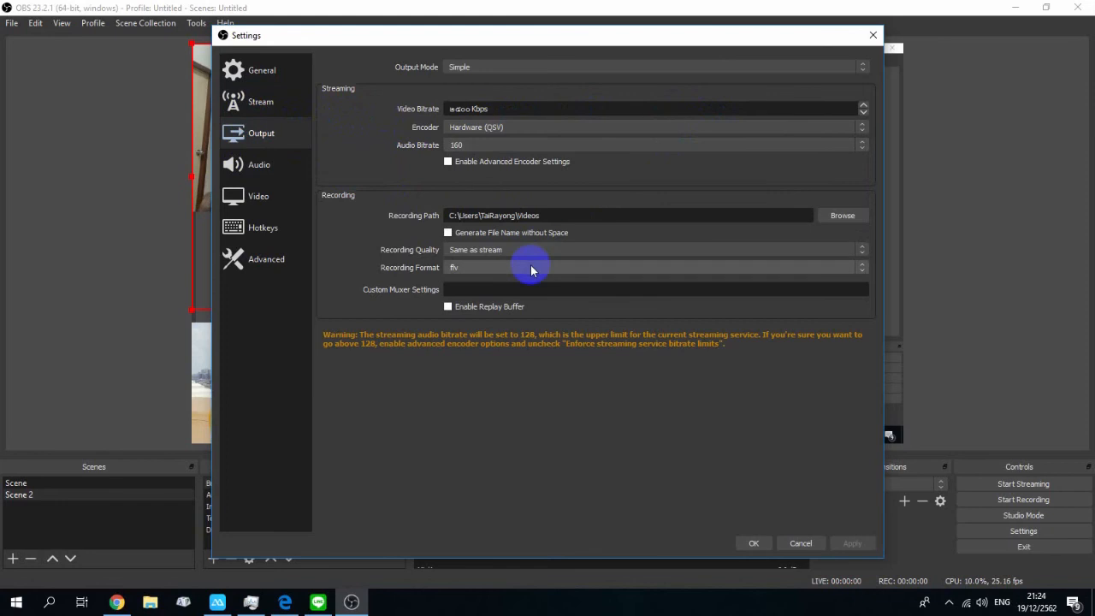
{"action": "left_click", "coordinate": [571, 251]}
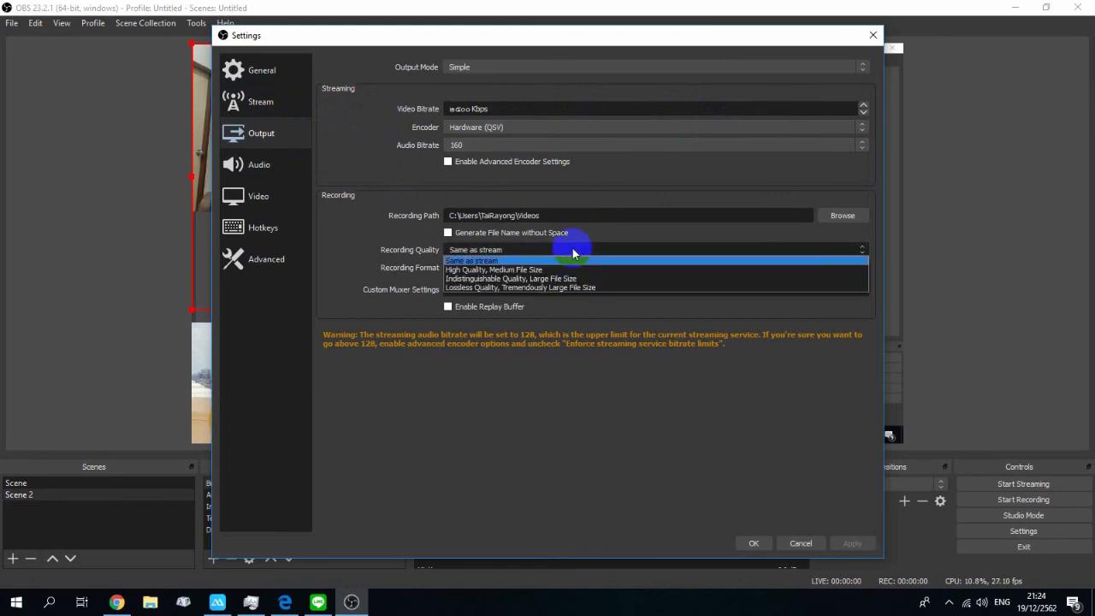
{"action": "left_click", "coordinate": [574, 252]}
{"action": "left_click", "coordinate": [516, 251]}
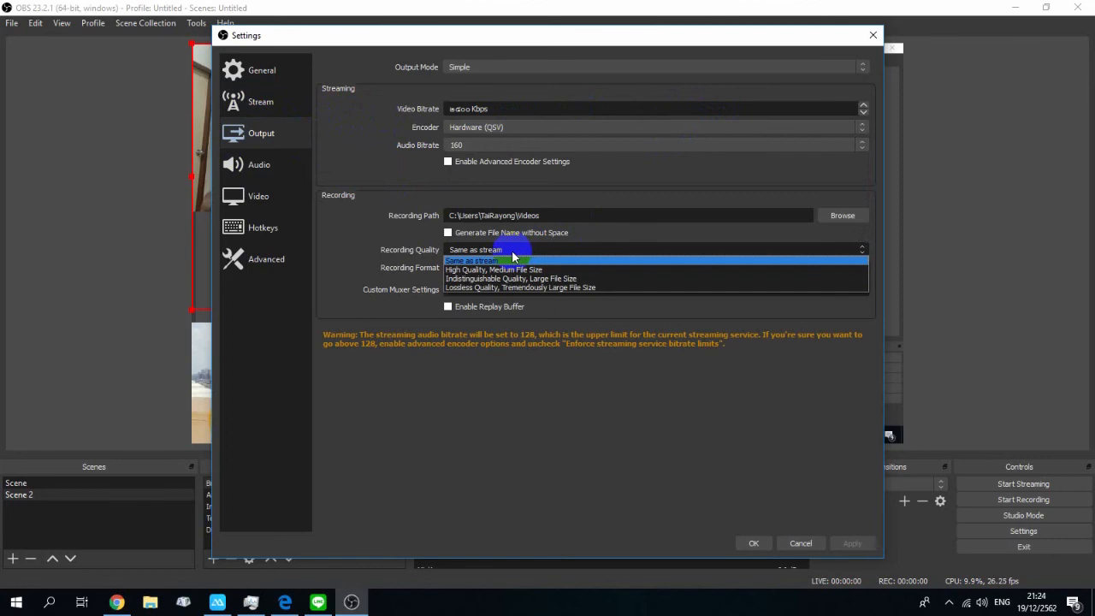
{"action": "left_click", "coordinate": [513, 260]}
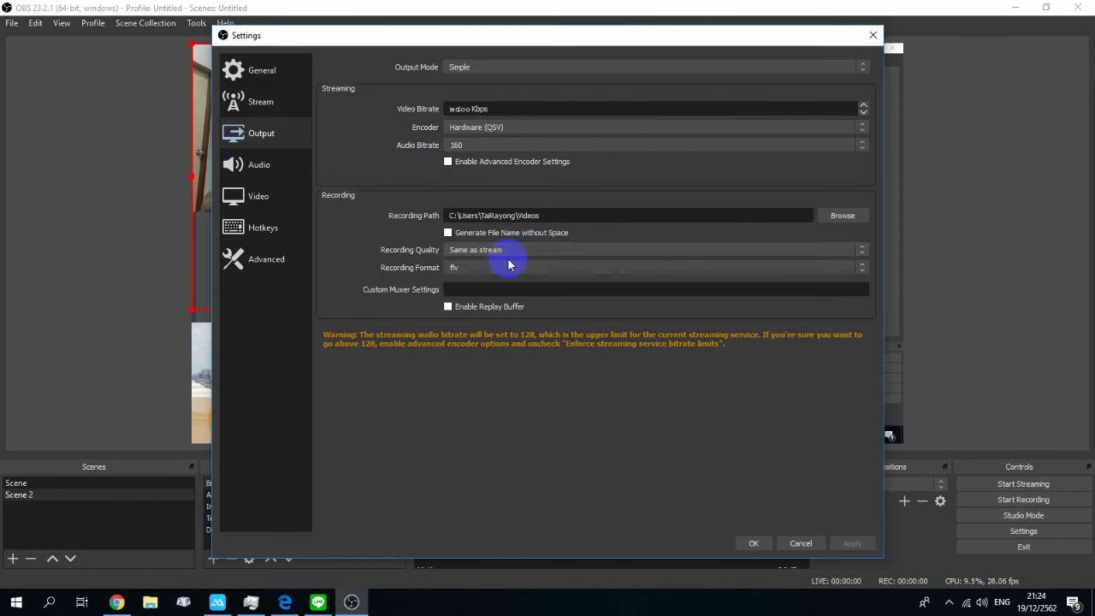
{"action": "left_click", "coordinate": [508, 267]}
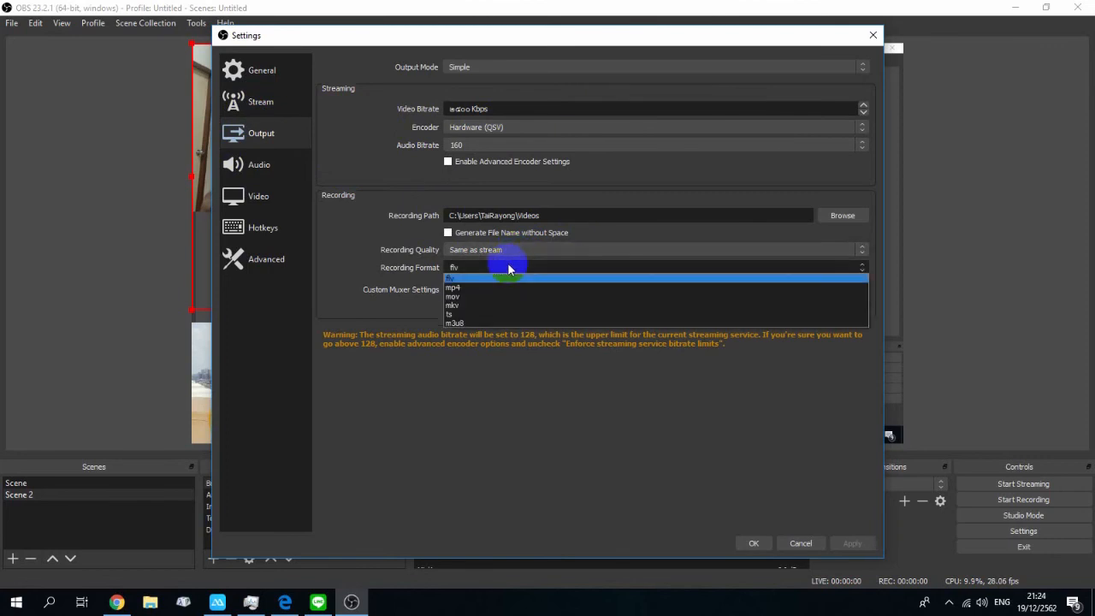
{"action": "left_click", "coordinate": [509, 268]}
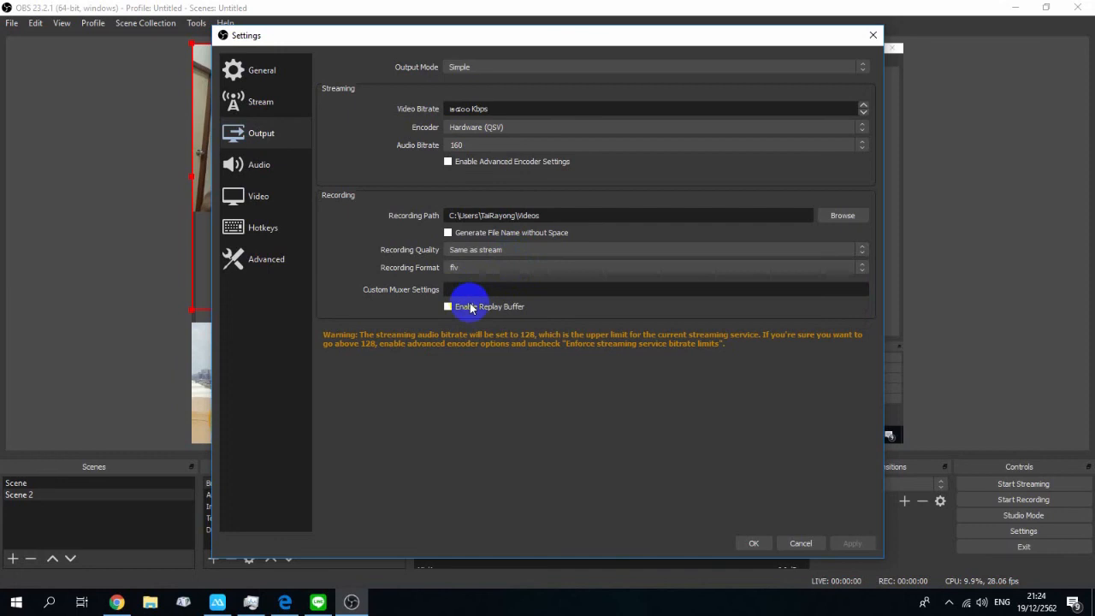
{"action": "left_click", "coordinate": [495, 128]}
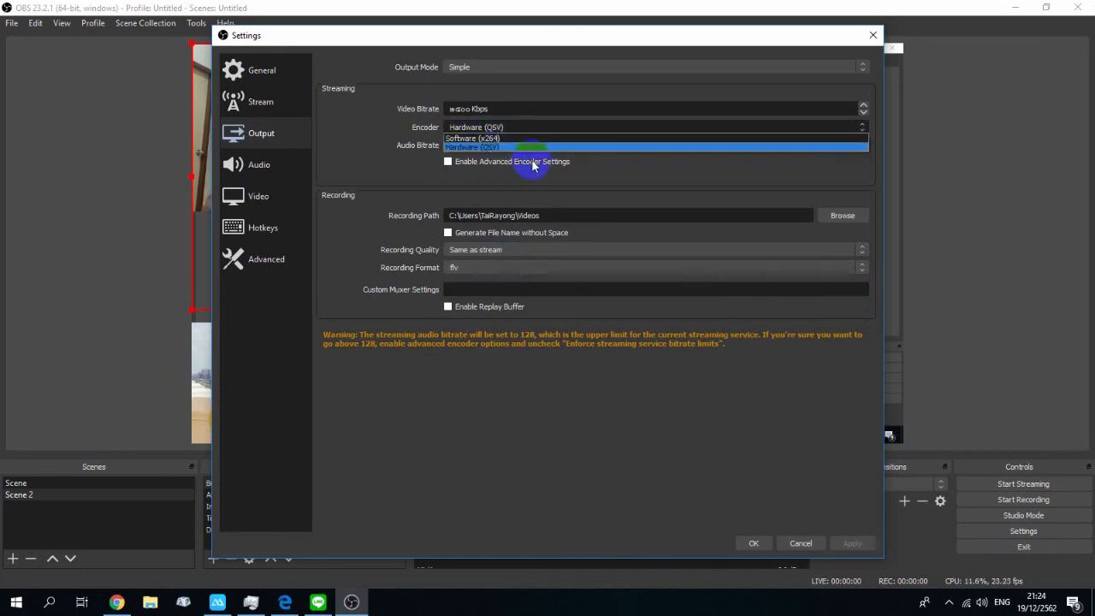
{"action": "left_click", "coordinate": [552, 109]}
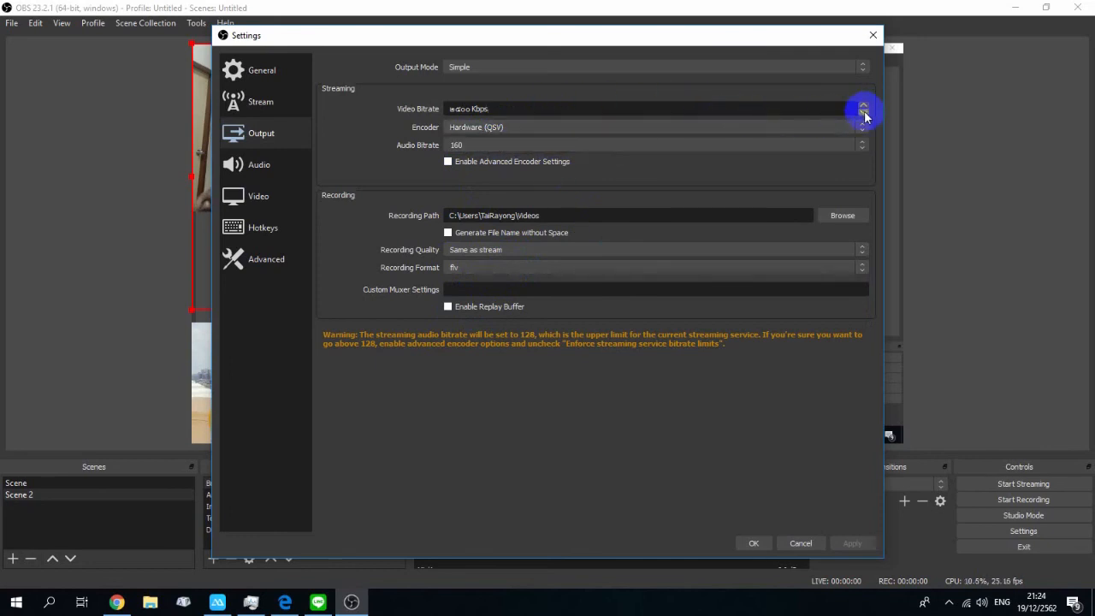
Step: Inspect the streaming video bitrate and encoder fields in the Output settings
{"action": "left_click", "coordinate": [863, 111]}
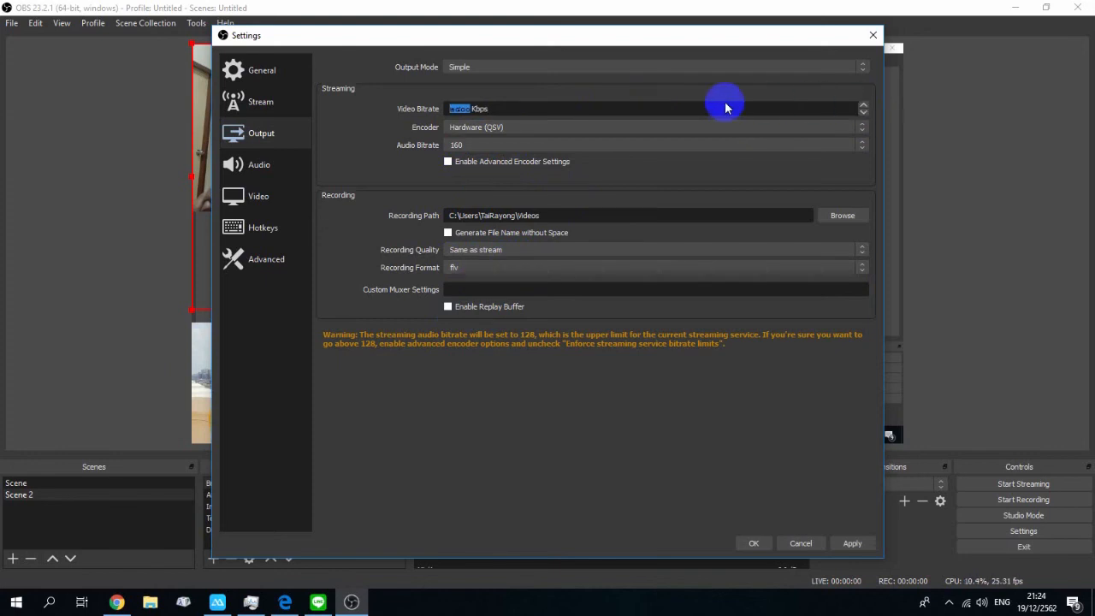
{"action": "left_click", "coordinate": [557, 130]}
{"action": "left_click", "coordinate": [528, 124]}
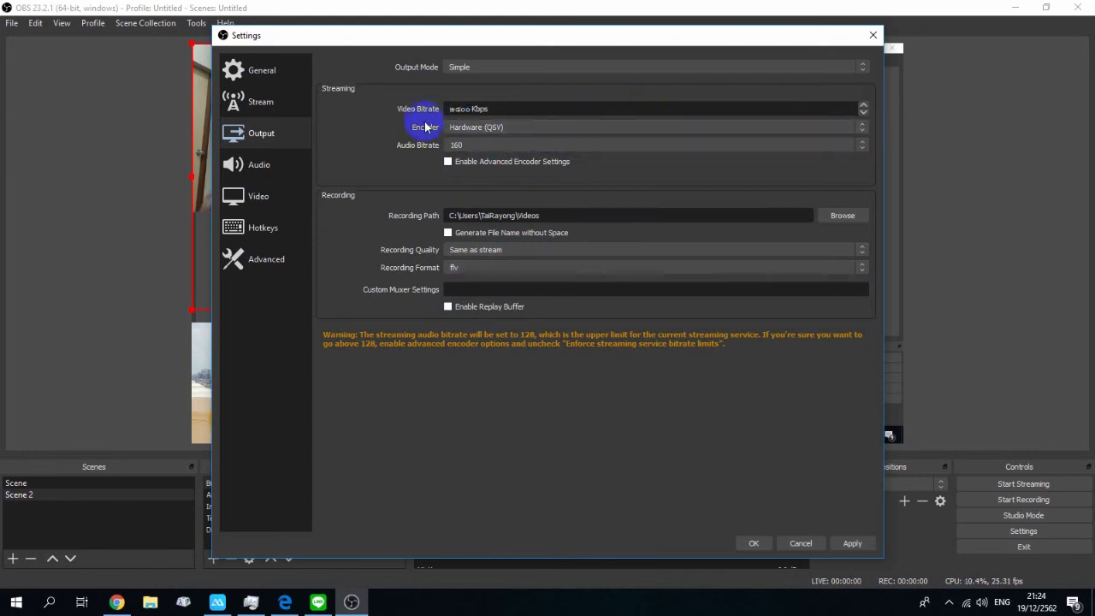
{"action": "left_click", "coordinate": [452, 106]}
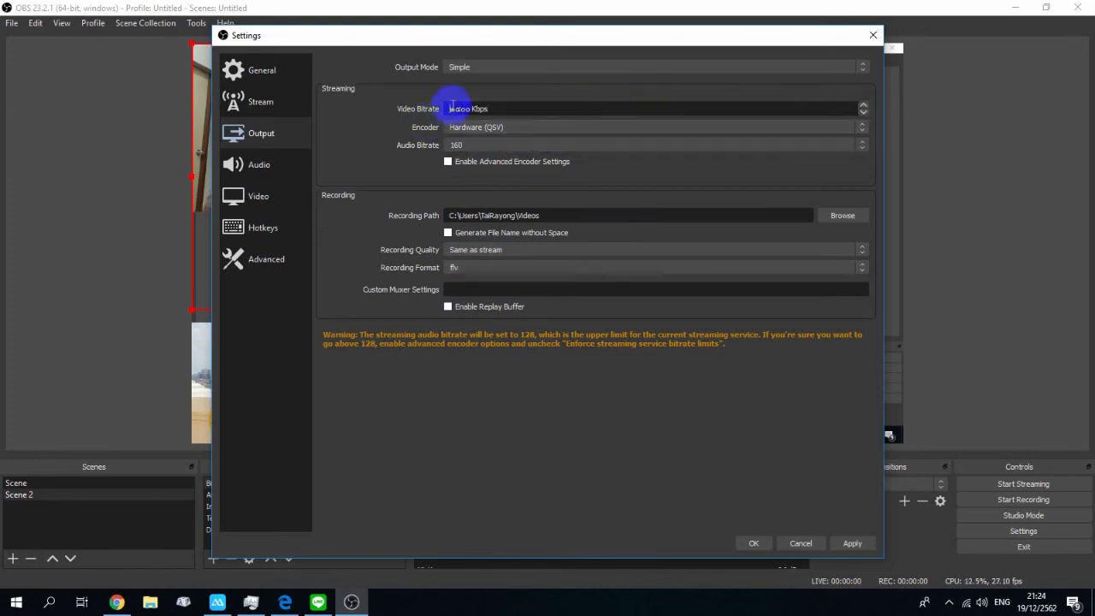
Step: Set Mic/Auxiliary Audio 2 to FrontMic (Realtek High Definition Audio) in the Audio settings and apply
{"action": "left_click", "coordinate": [251, 170]}
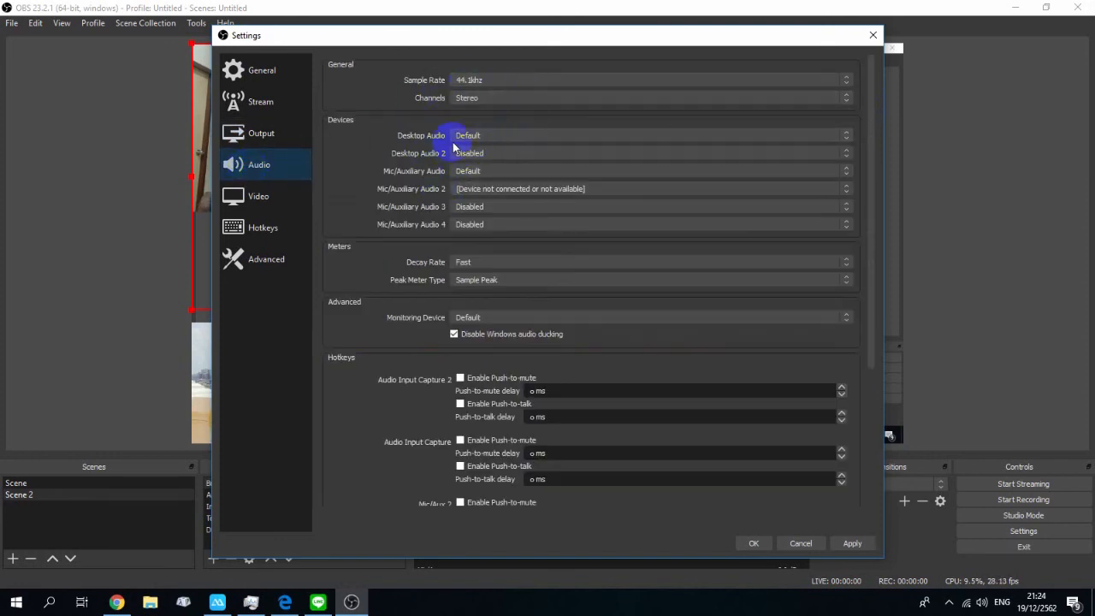
{"action": "left_click", "coordinate": [525, 189]}
{"action": "left_click", "coordinate": [525, 190]}
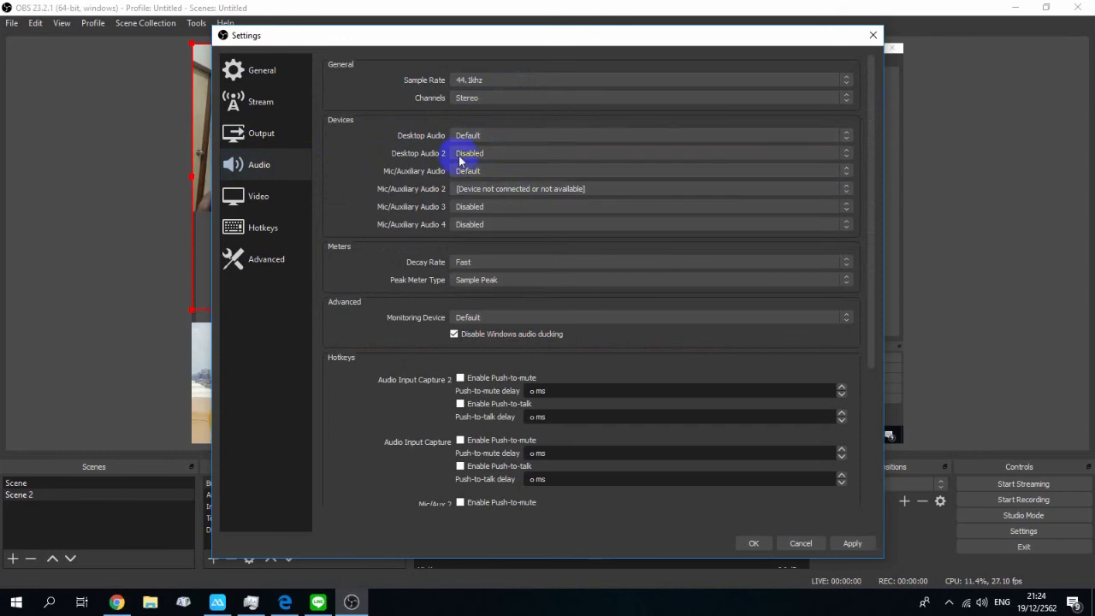
{"action": "left_click", "coordinate": [501, 190]}
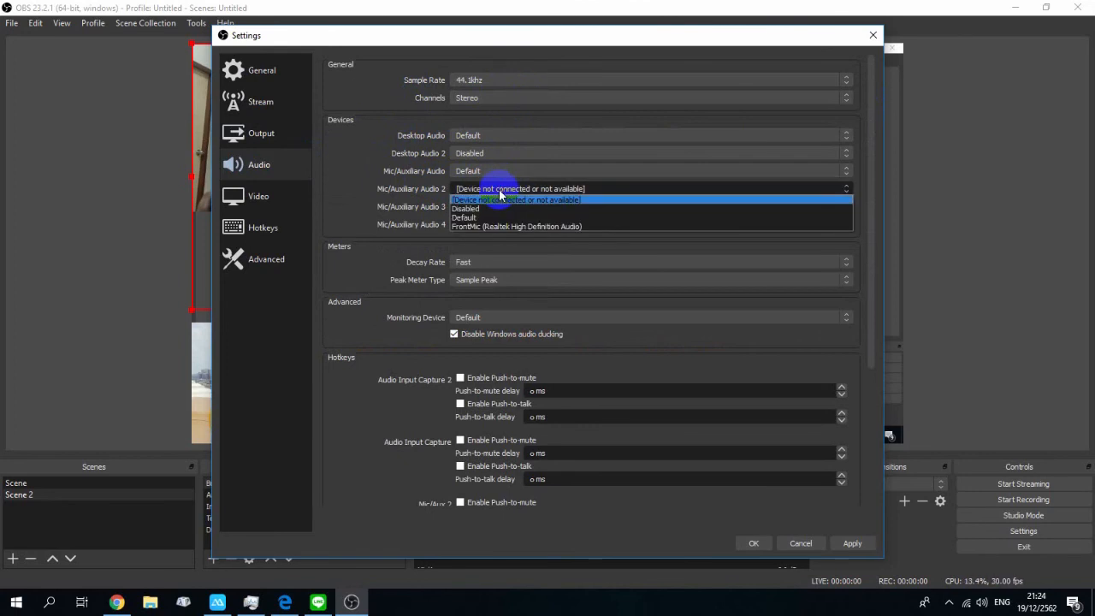
{"action": "left_click", "coordinate": [501, 192]}
{"action": "left_click", "coordinate": [501, 191]}
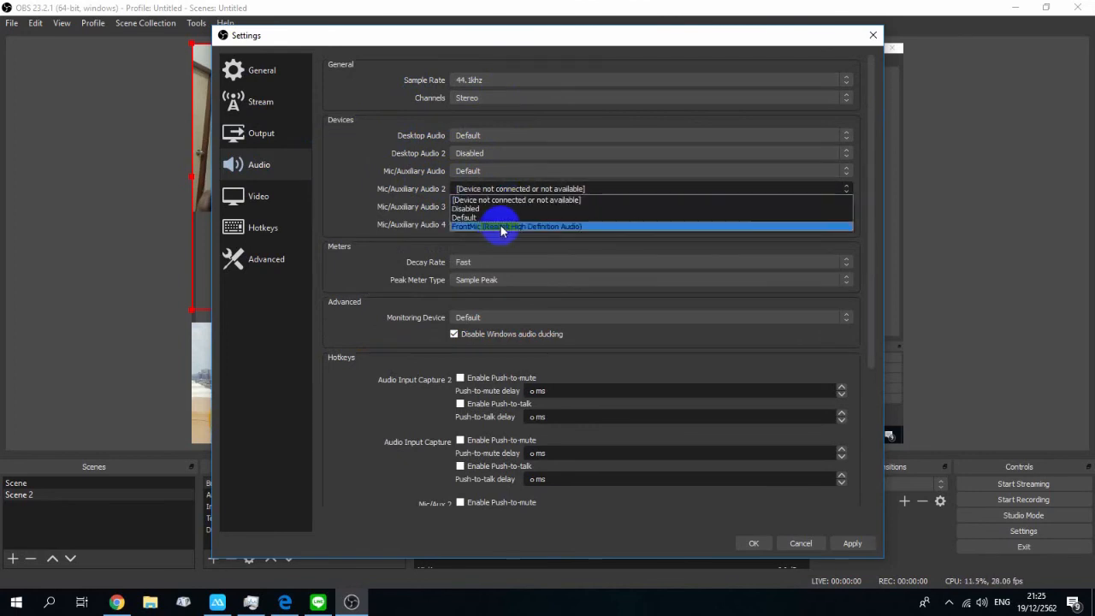
{"action": "left_click", "coordinate": [502, 227]}
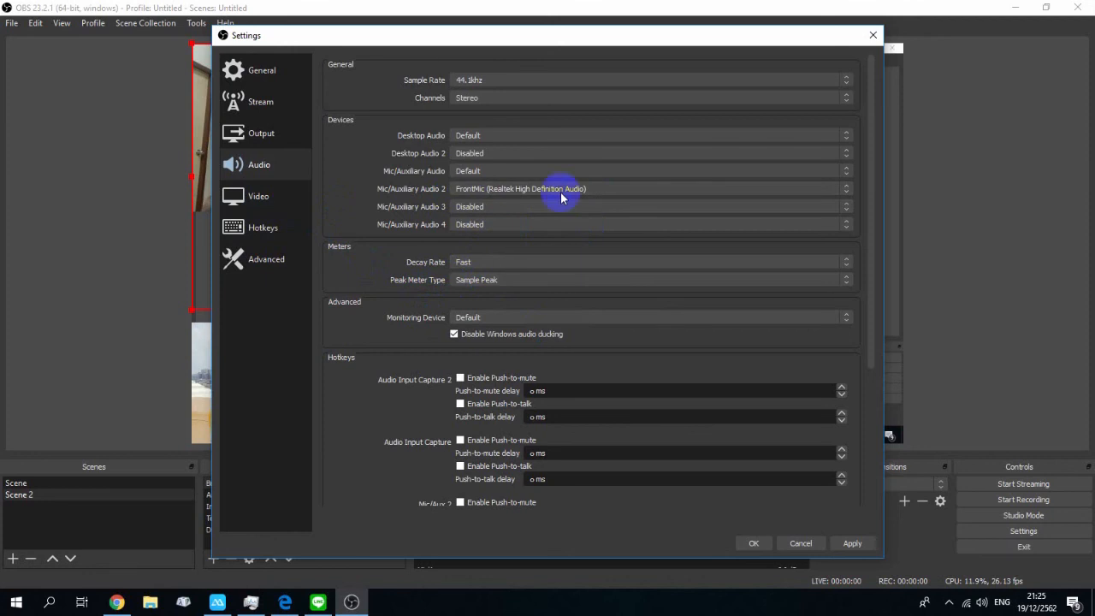
{"action": "left_click", "coordinate": [852, 544]}
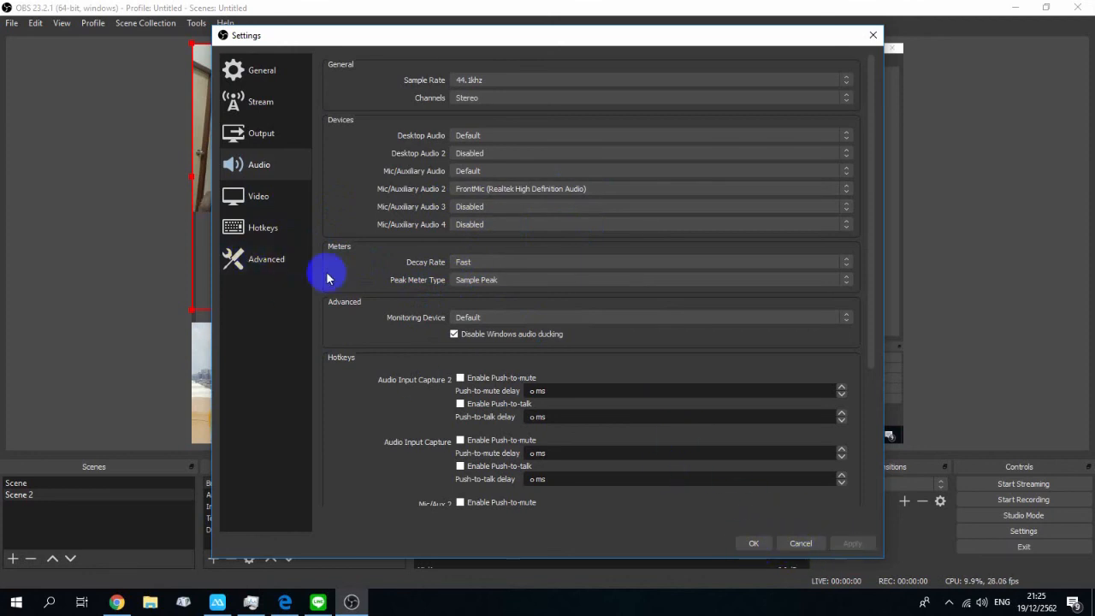
Step: Review the Video settings: base canvas resolution, output scaled resolution and downscale filter options
{"action": "left_click", "coordinate": [244, 202]}
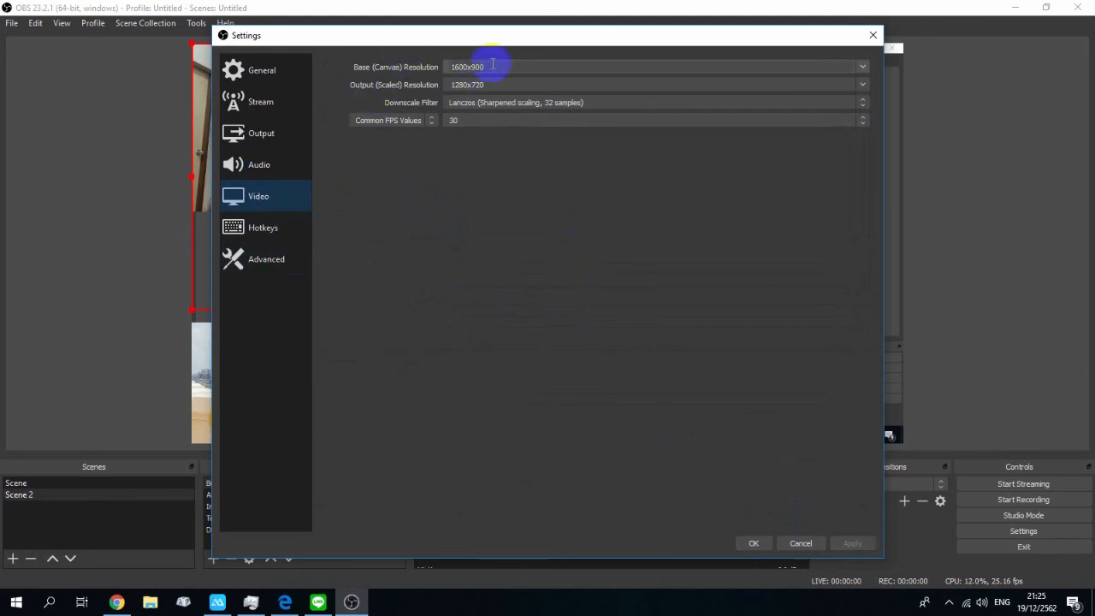
{"action": "left_click", "coordinate": [864, 68]}
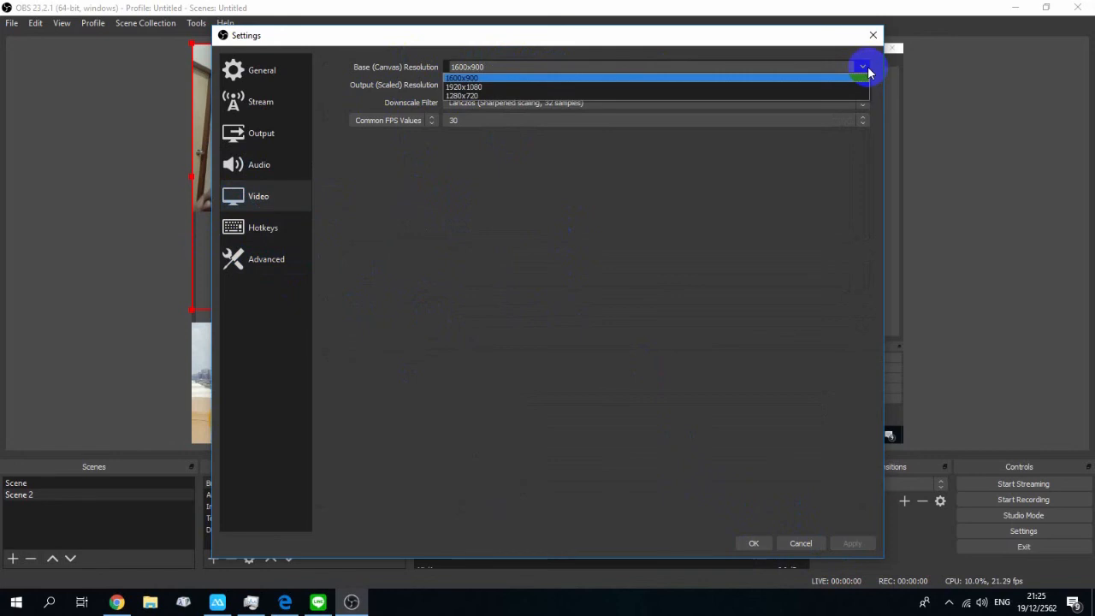
{"action": "left_click", "coordinate": [867, 67]}
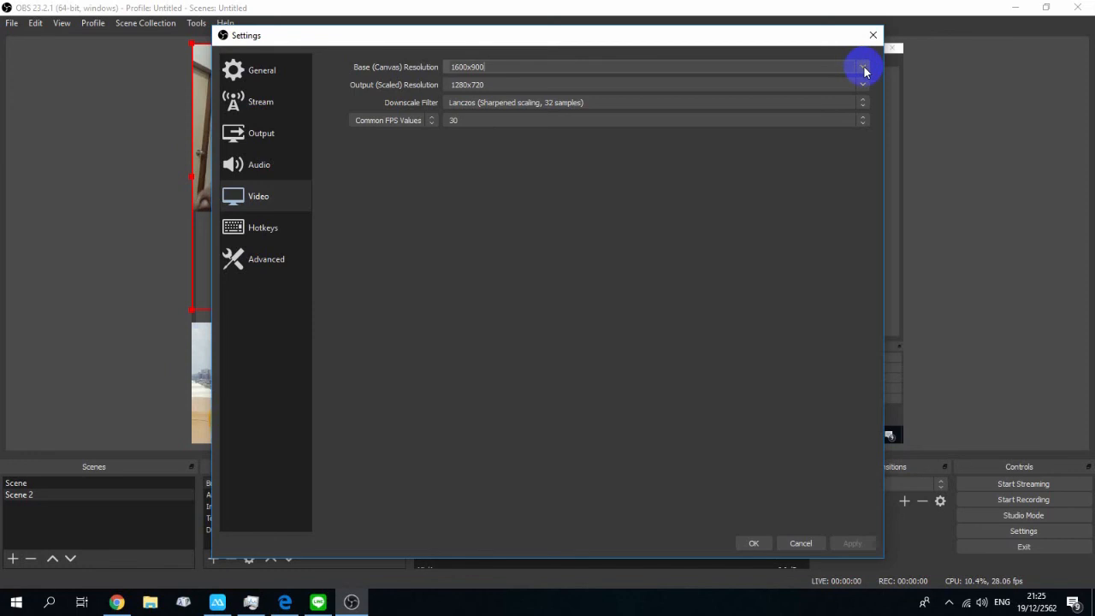
{"action": "left_click", "coordinate": [864, 68]}
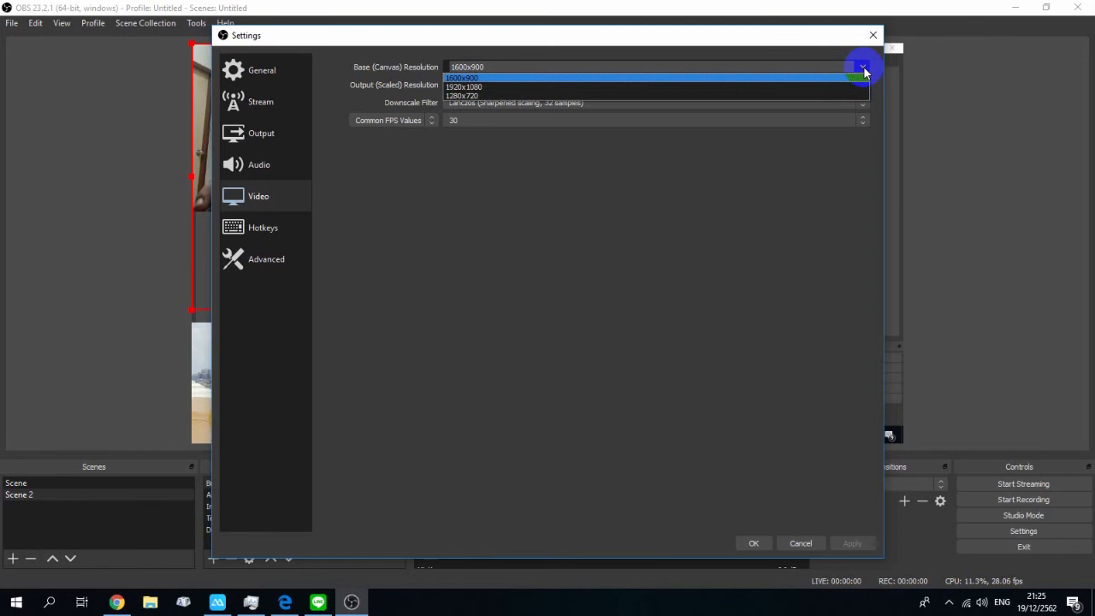
{"action": "left_click", "coordinate": [864, 69]}
{"action": "left_click", "coordinate": [864, 69]}
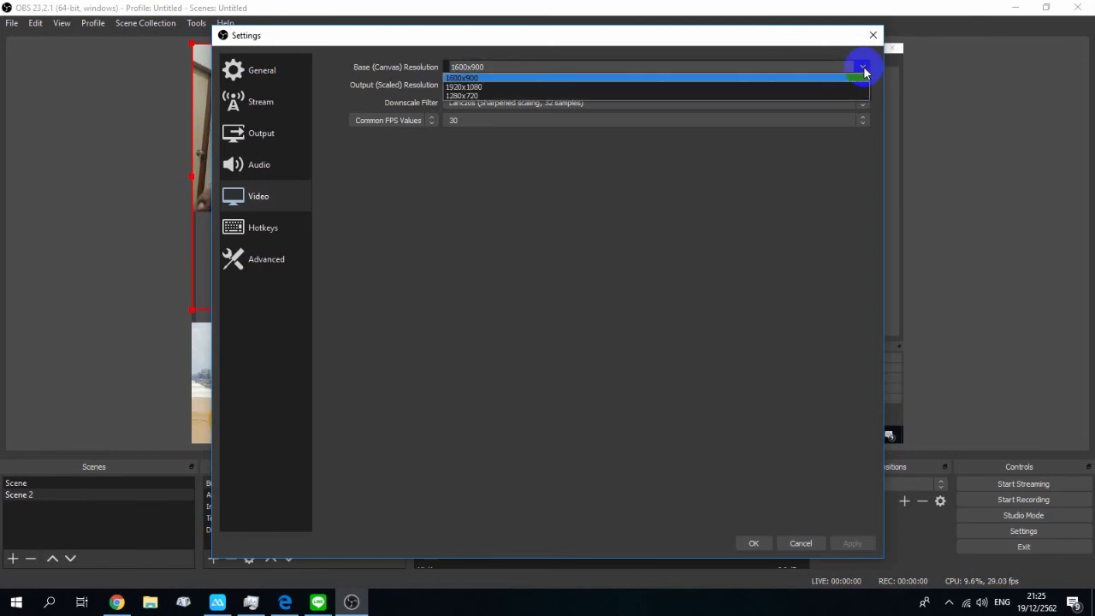
{"action": "left_click", "coordinate": [489, 79]}
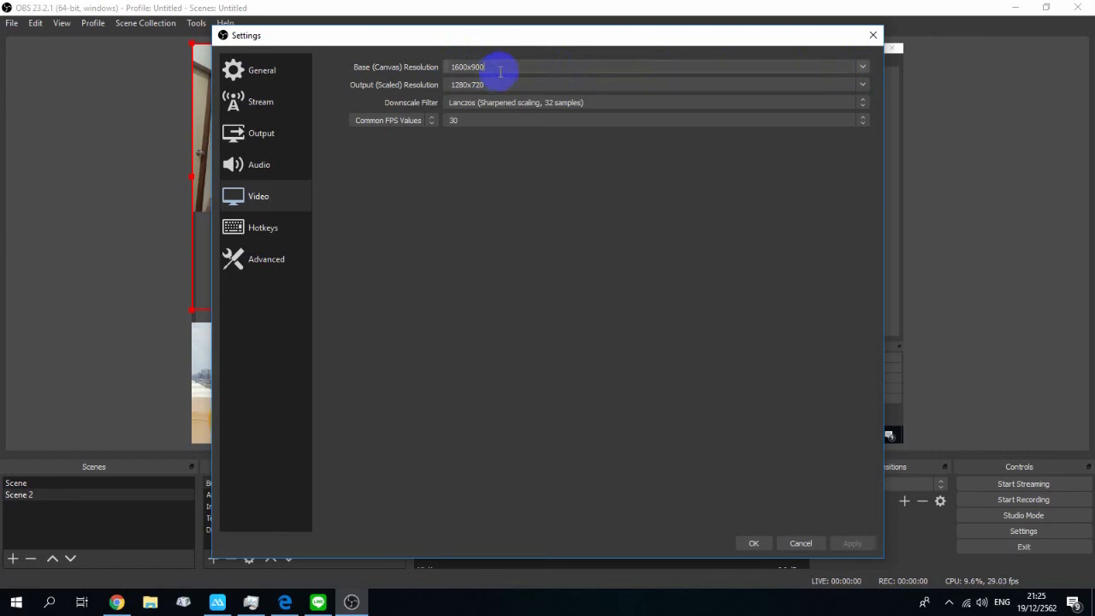
{"action": "left_click", "coordinate": [862, 87]}
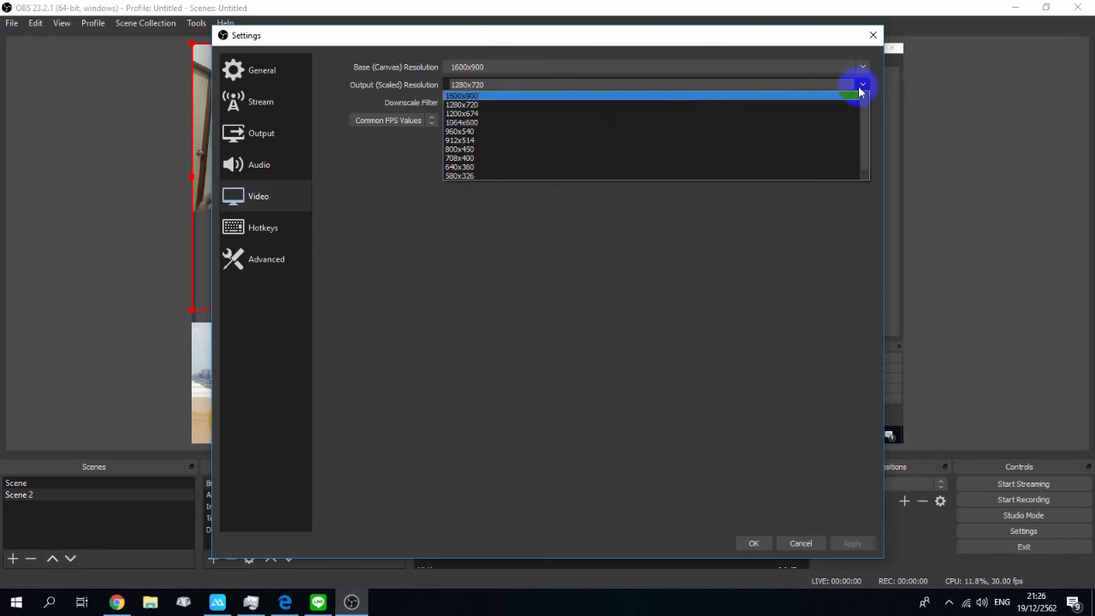
{"action": "left_click", "coordinate": [864, 83]}
{"action": "left_click", "coordinate": [544, 104]}
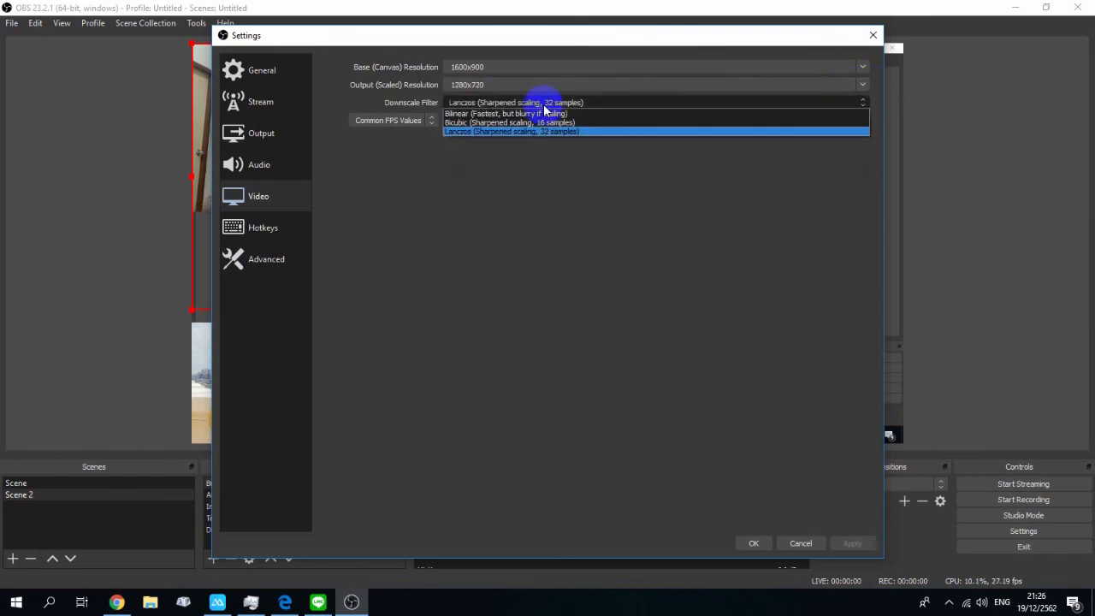
{"action": "left_click", "coordinate": [544, 105]}
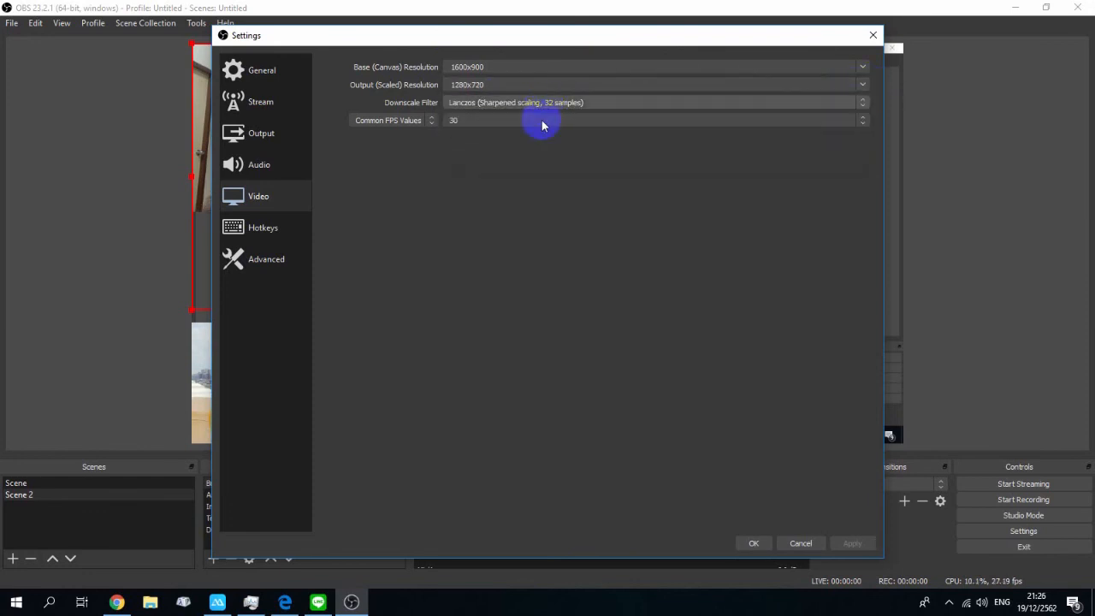
Step: Browse the Hotkeys, Advanced and General settings pages, then close the settings with OK
{"action": "left_click", "coordinate": [265, 229]}
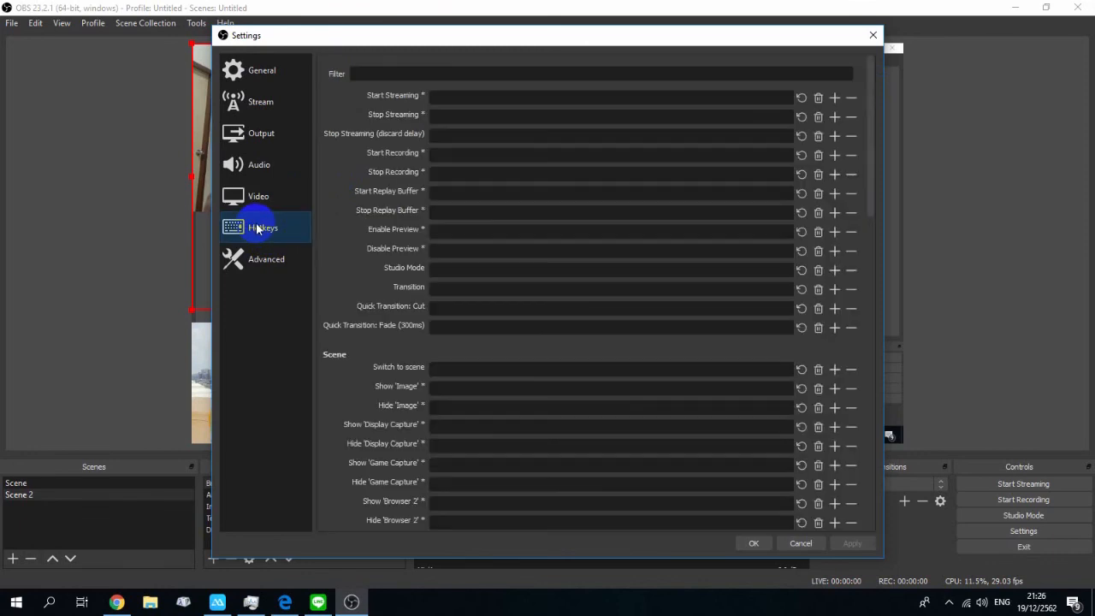
{"action": "scroll", "coordinate": [624, 249], "scroll_direction": "down", "scroll_amount": 4}
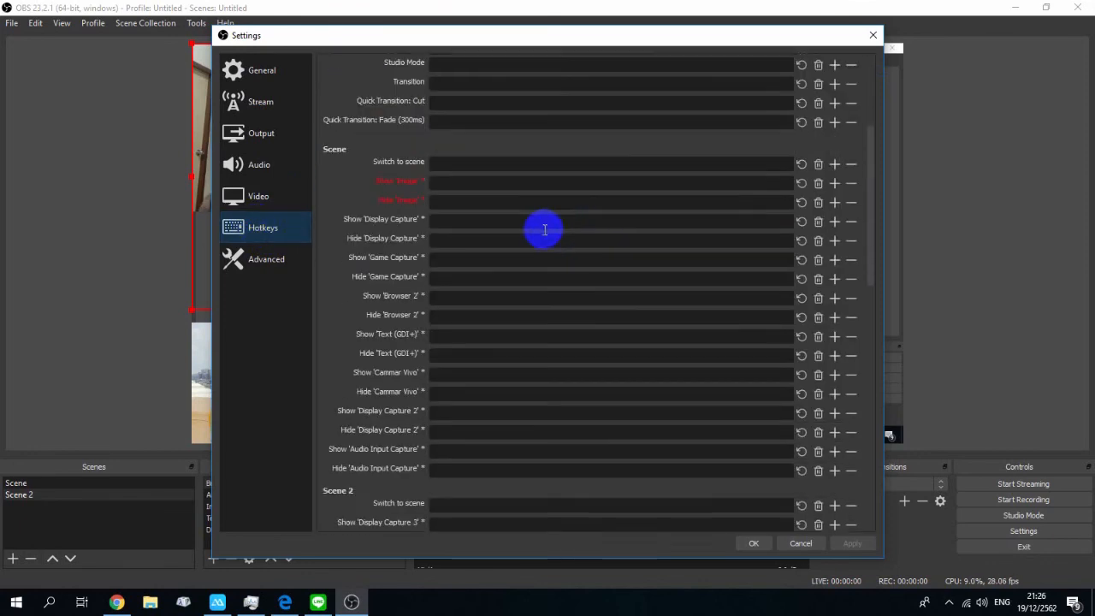
{"action": "scroll", "coordinate": [542, 228], "scroll_direction": "up", "scroll_amount": 4}
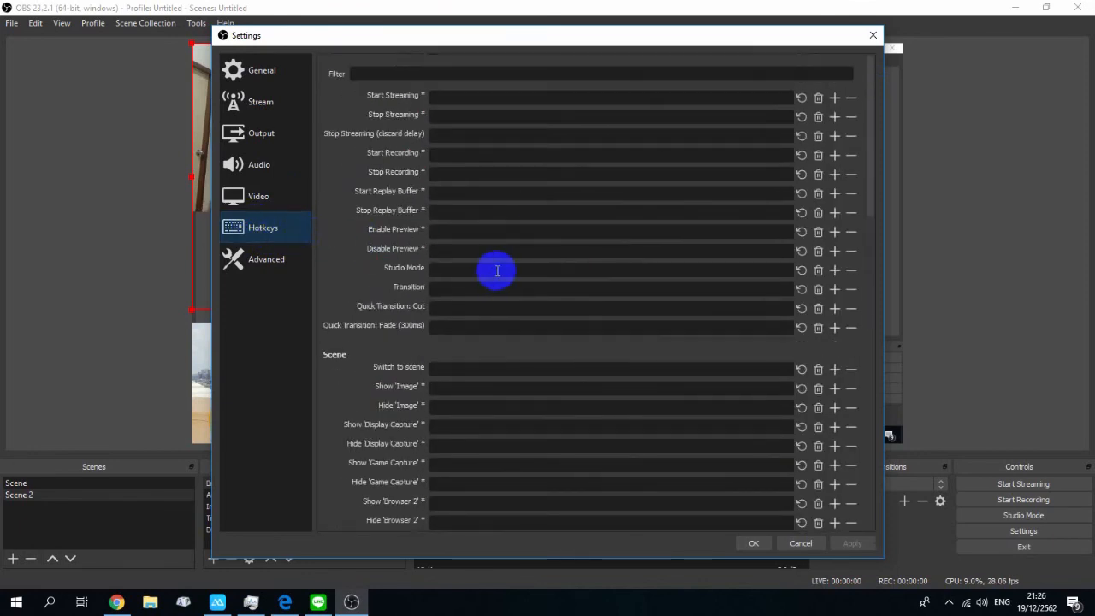
{"action": "left_click", "coordinate": [267, 260]}
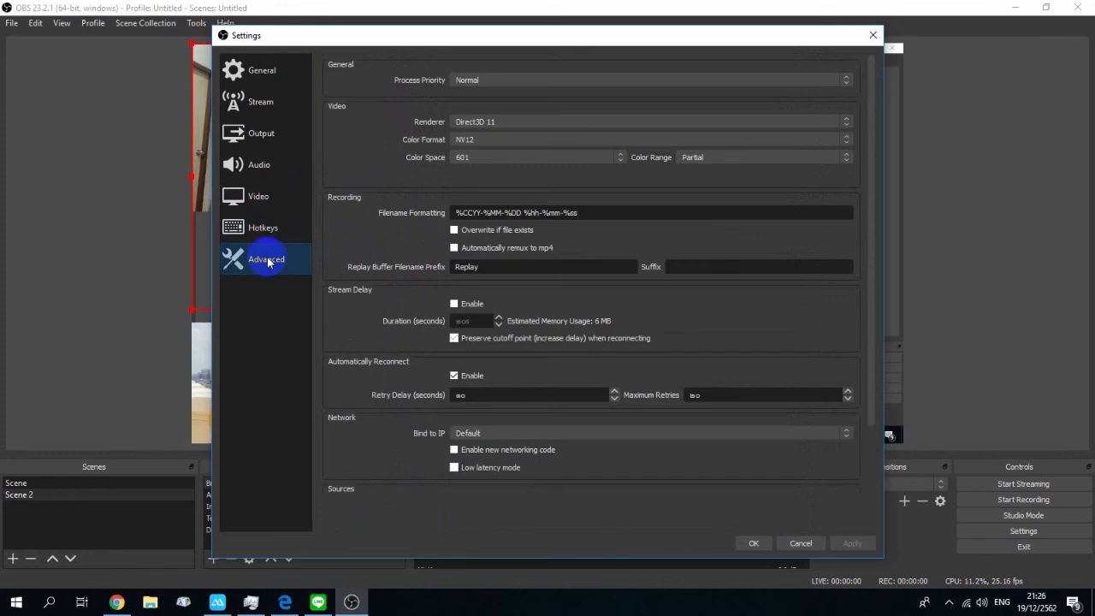
{"action": "left_click", "coordinate": [247, 71]}
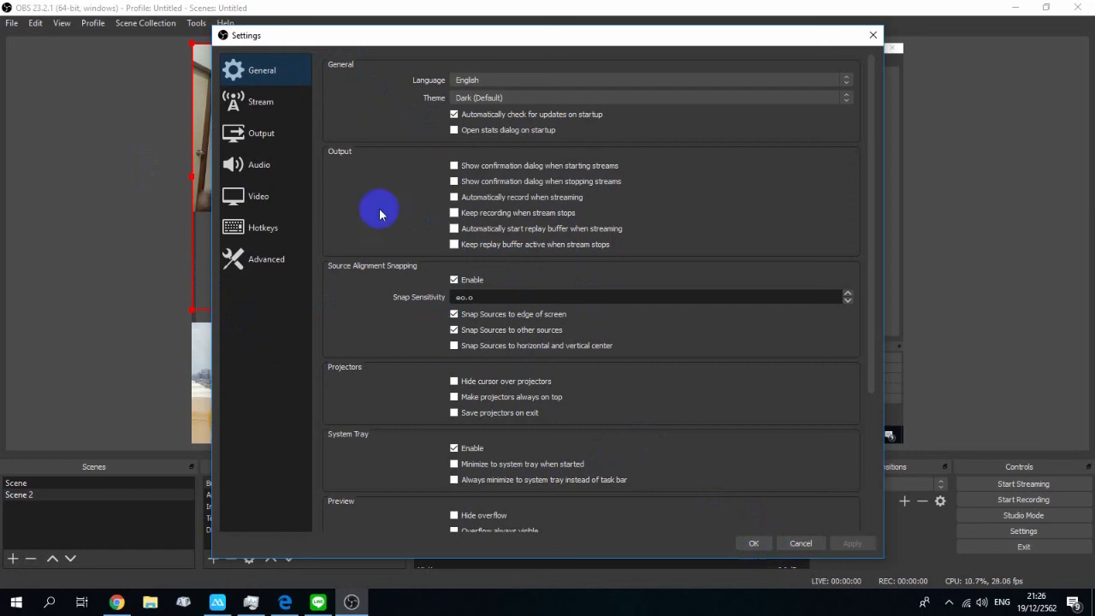
{"action": "left_click", "coordinate": [754, 544]}
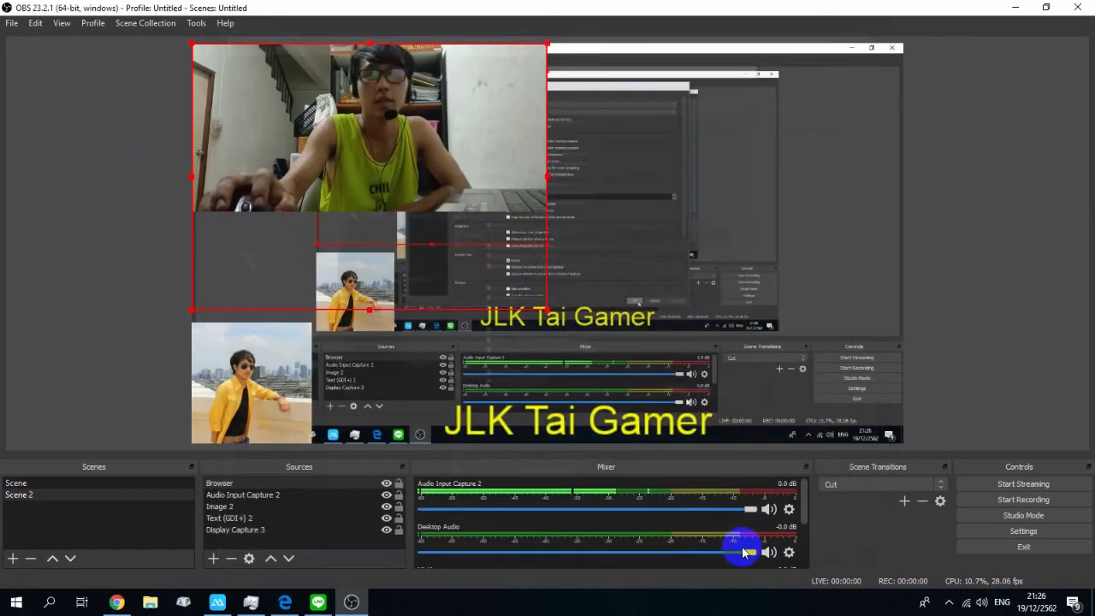
Step: Reopen the settings to check the Facebook Live stream page, then close them
{"action": "left_click", "coordinate": [1022, 532]}
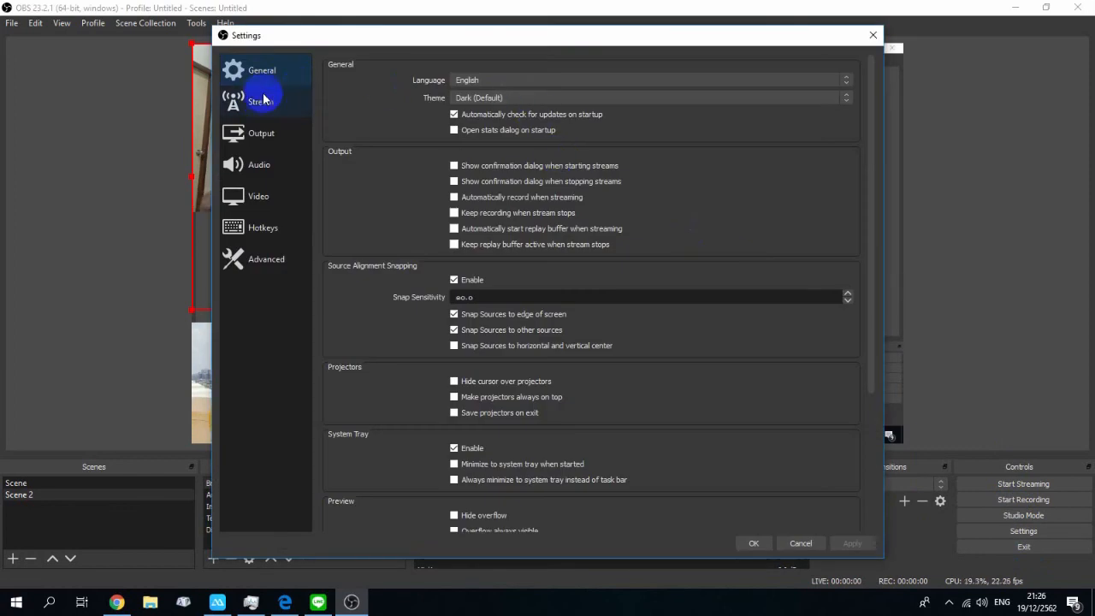
{"action": "left_click", "coordinate": [260, 102]}
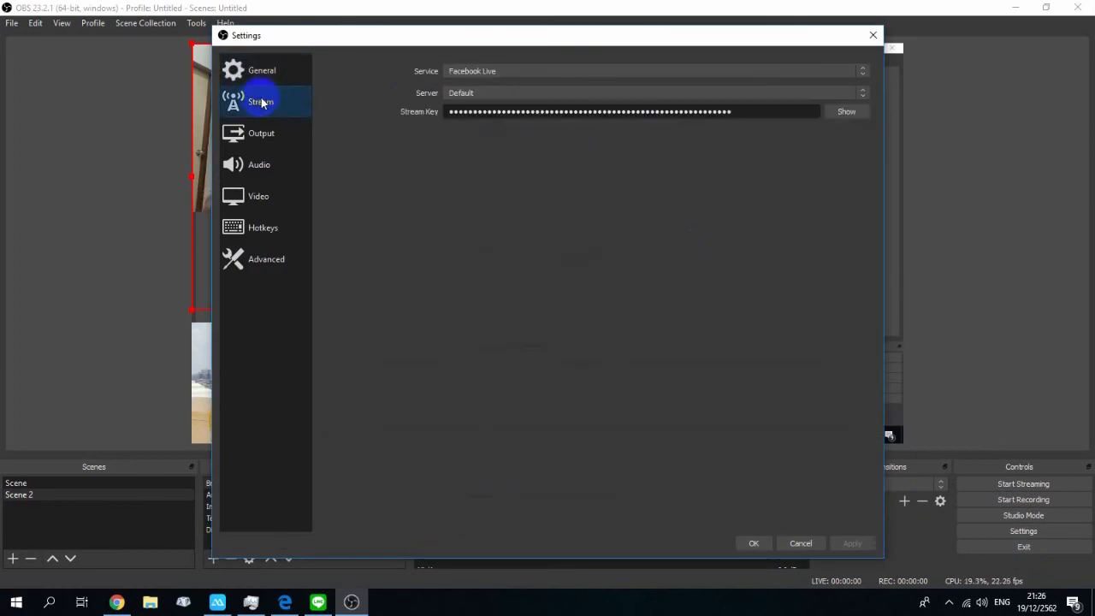
{"action": "left_click", "coordinate": [752, 547]}
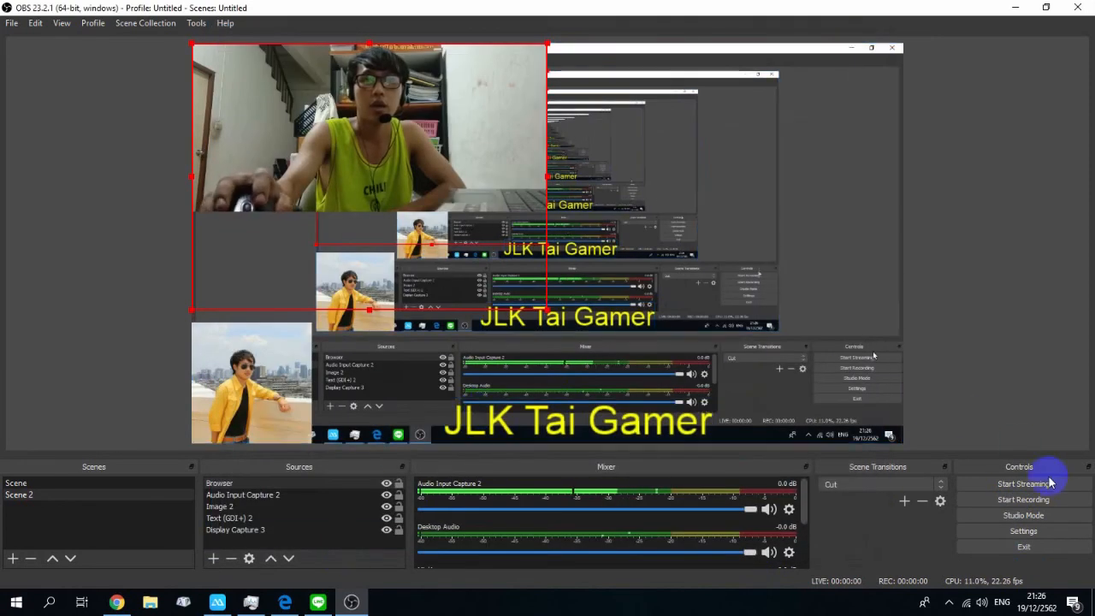
Step: Check the Facebook Live setup page in the browser, then return to OBS and start streaming
{"action": "left_click", "coordinate": [118, 602]}
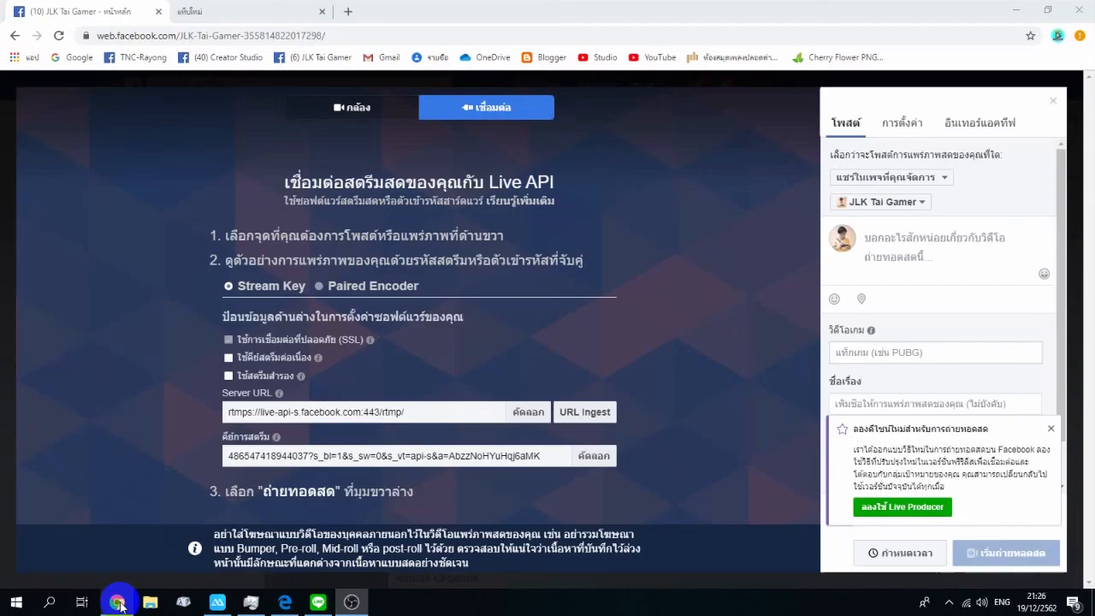
{"action": "left_click", "coordinate": [117, 604]}
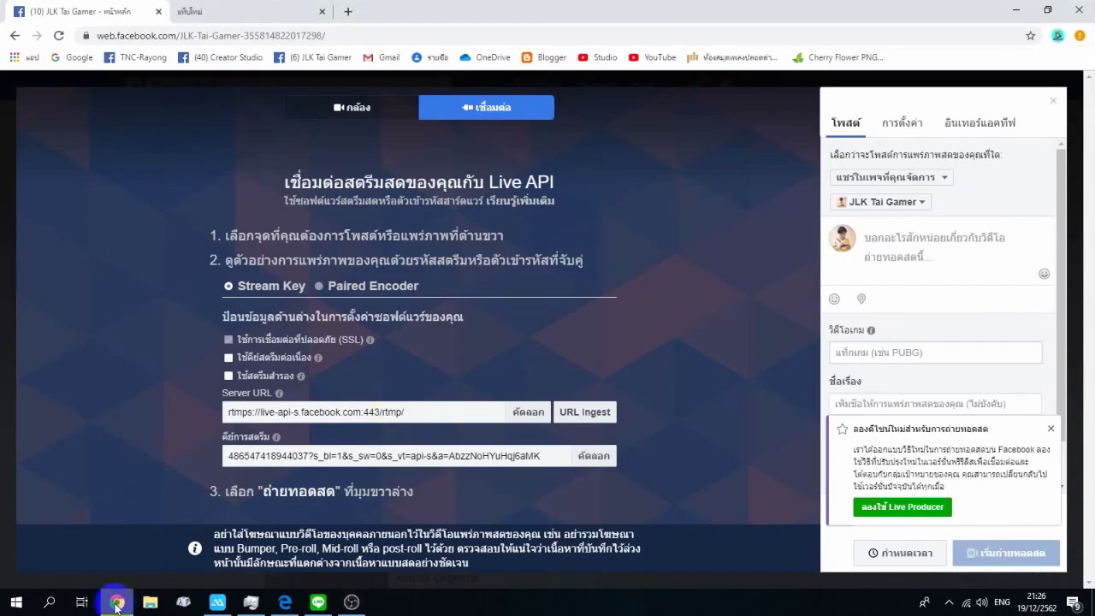
{"action": "left_click", "coordinate": [352, 603]}
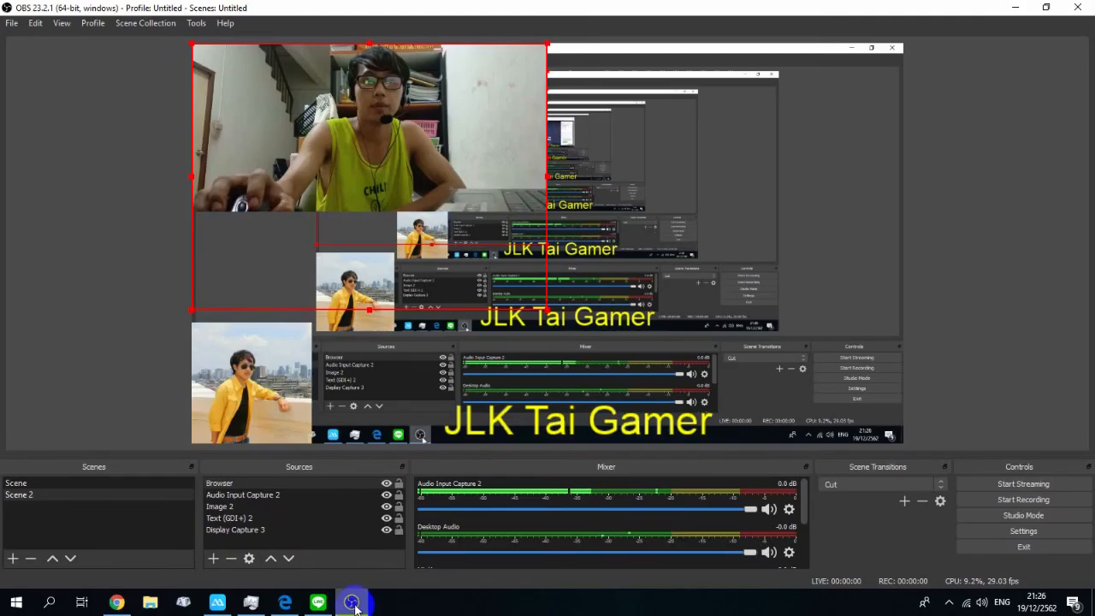
{"action": "left_click", "coordinate": [1025, 498]}
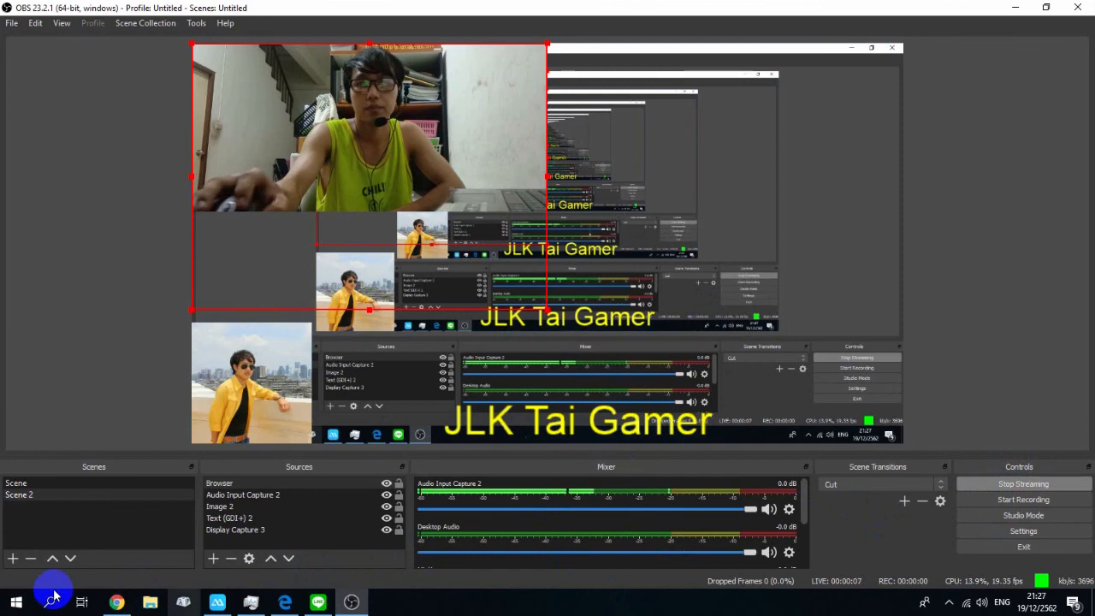
Step: Check the incoming stream preview on the Facebook Live page, then return to OBS
{"action": "left_click", "coordinate": [120, 602]}
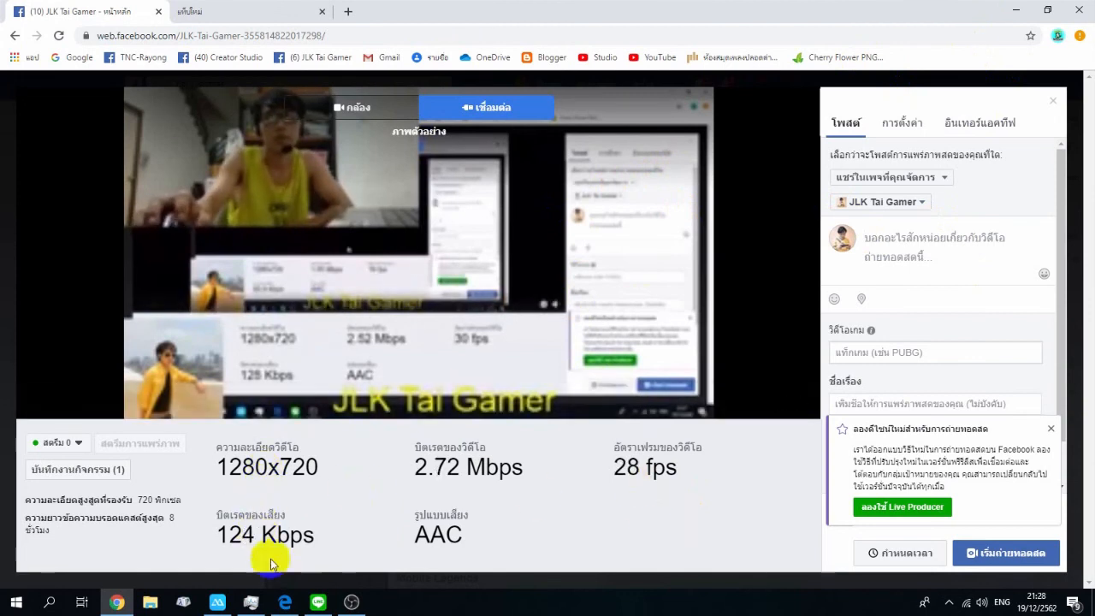
{"action": "left_click", "coordinate": [351, 603]}
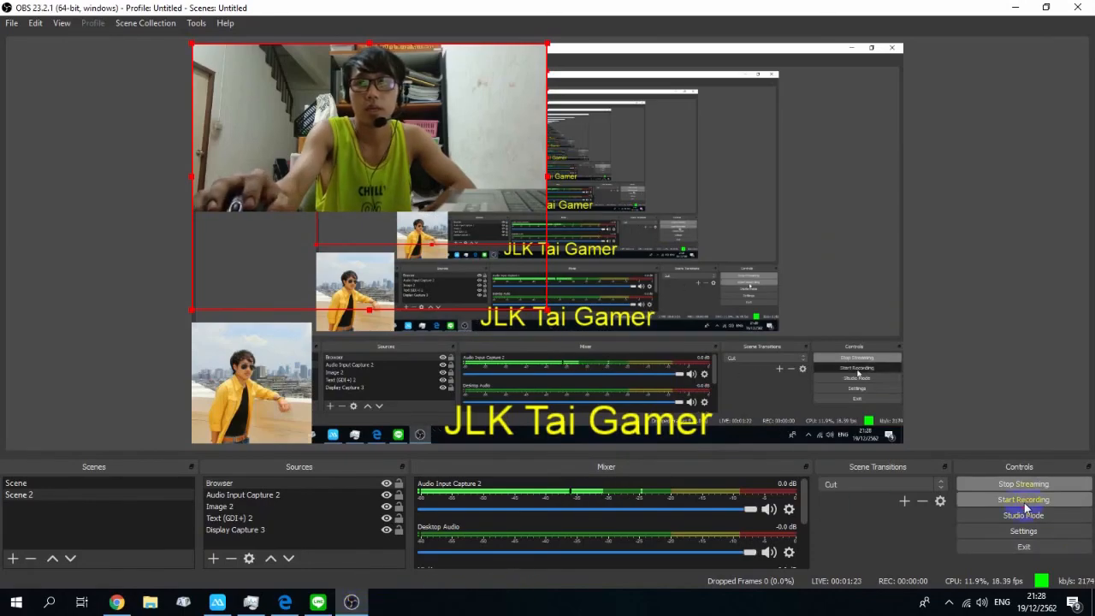
Step: Start recording in OBS and switch back to the Facebook Live page
{"action": "left_click", "coordinate": [992, 503]}
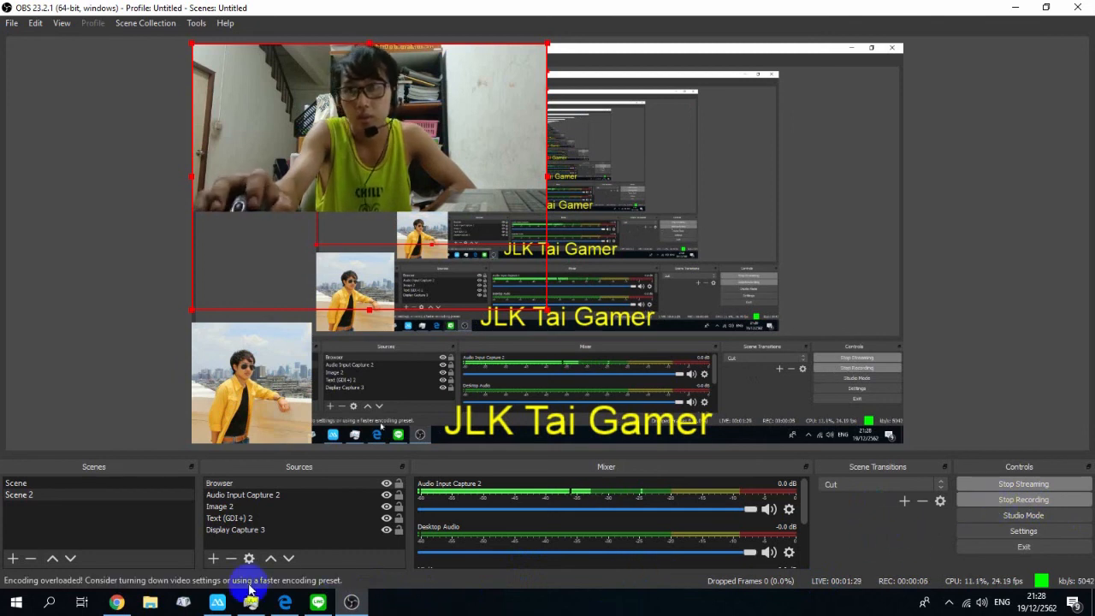
{"action": "left_click", "coordinate": [118, 603]}
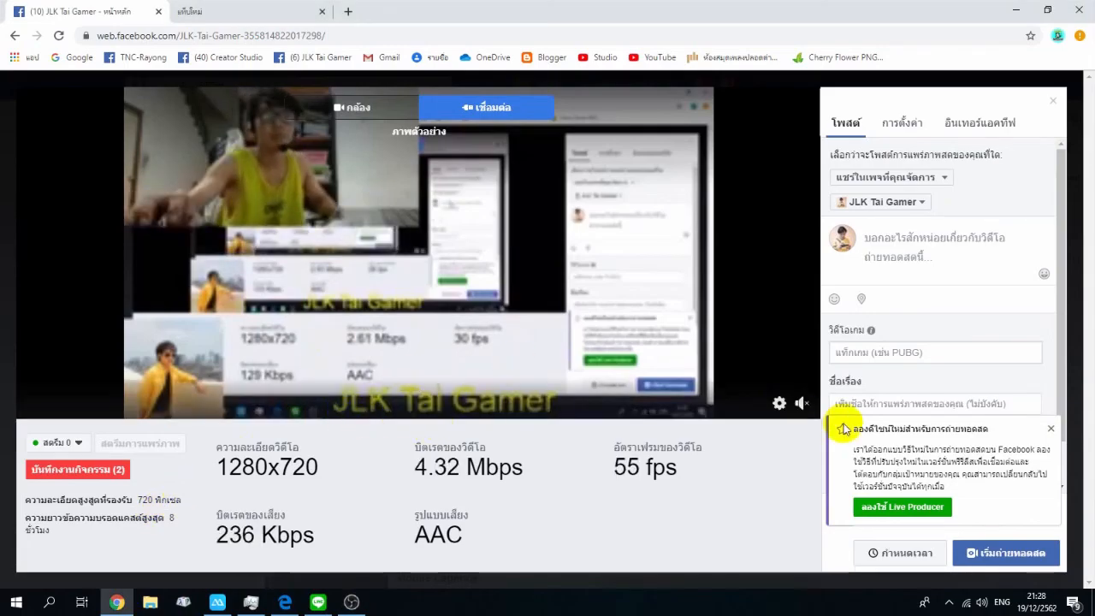
Step: Examine the post description, game and title fields on the Facebook Live setup page
{"action": "left_click", "coordinate": [803, 404]}
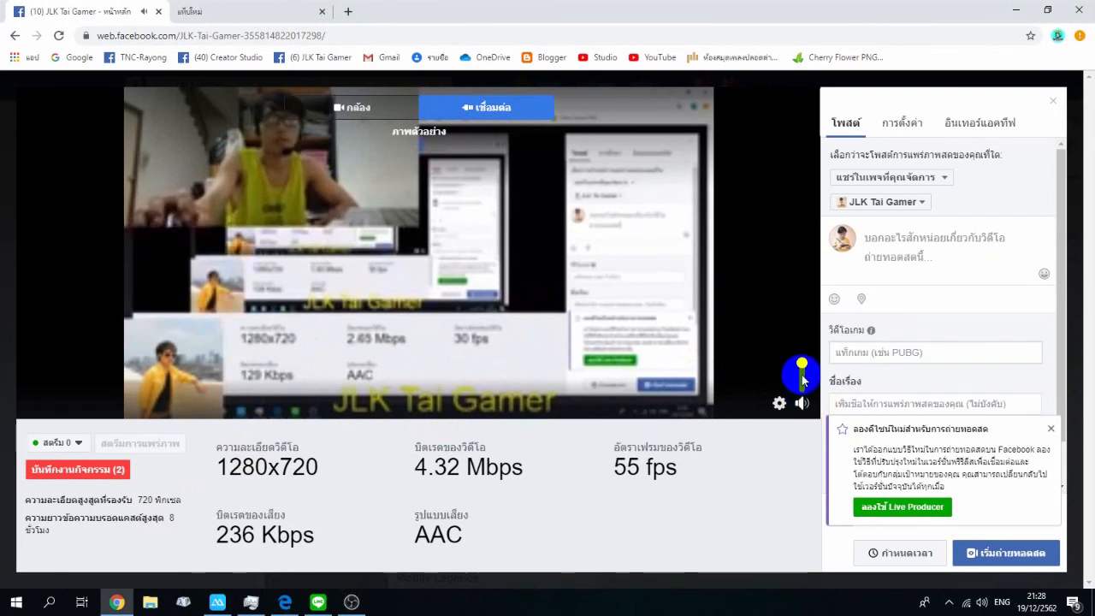
{"action": "mouse_move", "coordinate": [803, 411]}
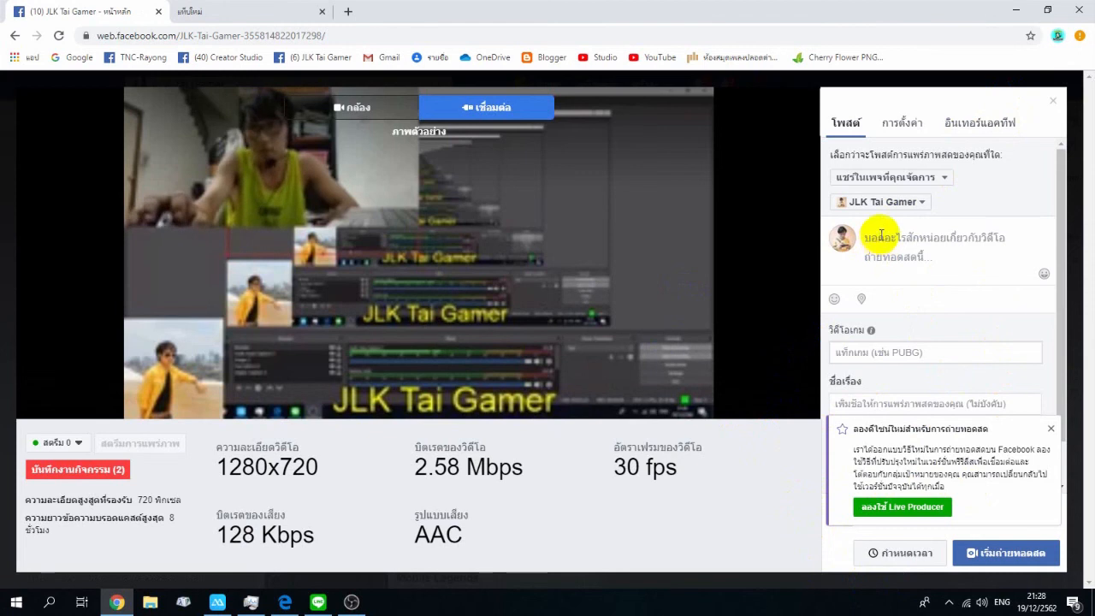
{"action": "left_click", "coordinate": [942, 240]}
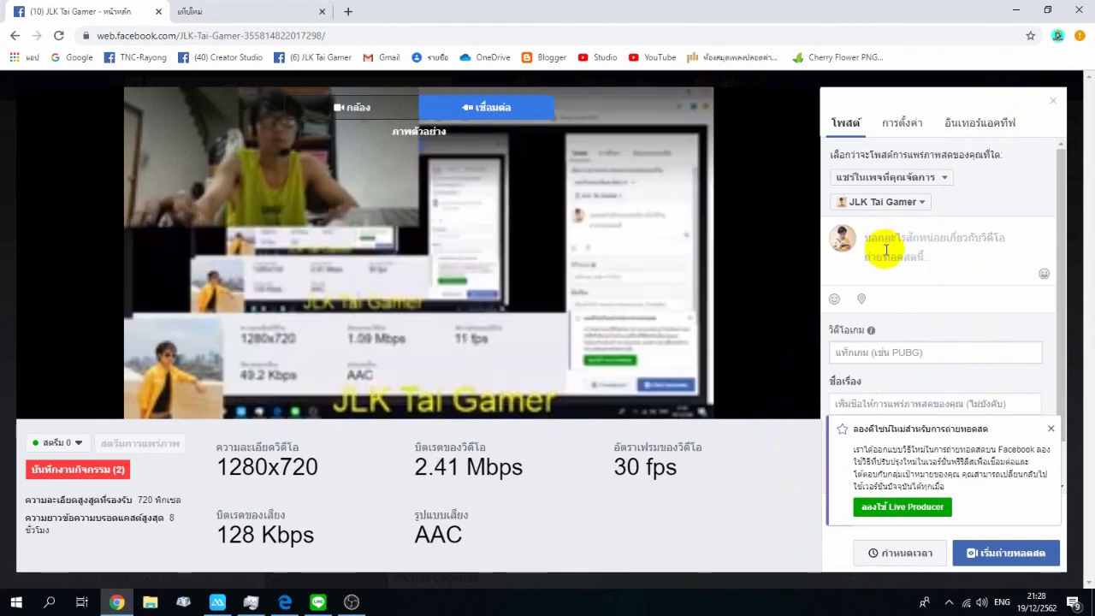
{"action": "left_click", "coordinate": [874, 356]}
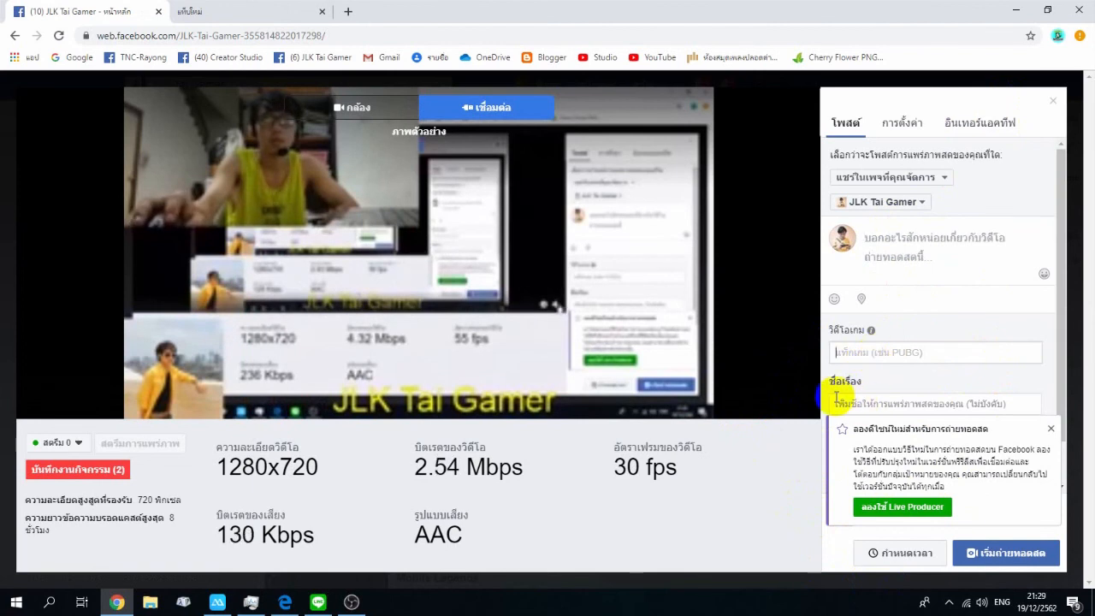
{"action": "left_click", "coordinate": [844, 402]}
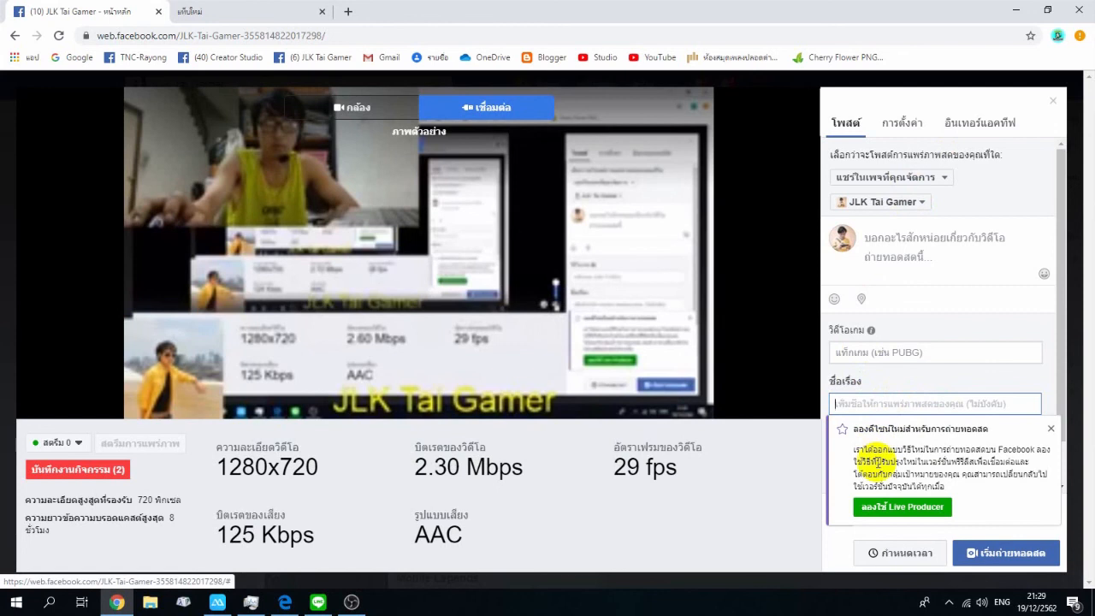
{"action": "left_click", "coordinate": [1002, 564]}
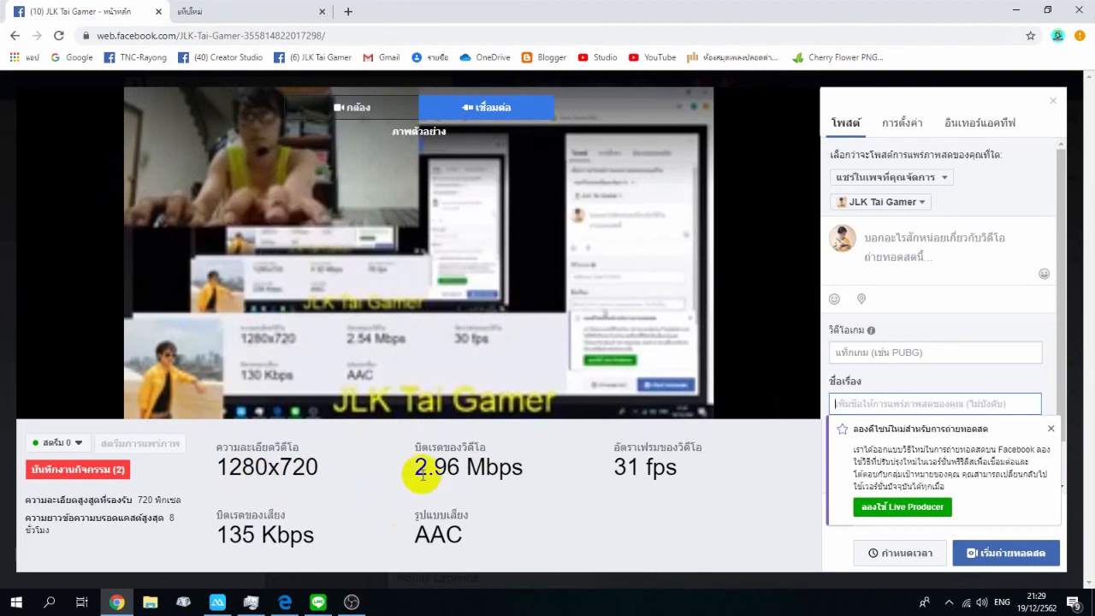
Step: Return to OBS and switch the live output between Scene and Scene 2
{"action": "left_click", "coordinate": [351, 603]}
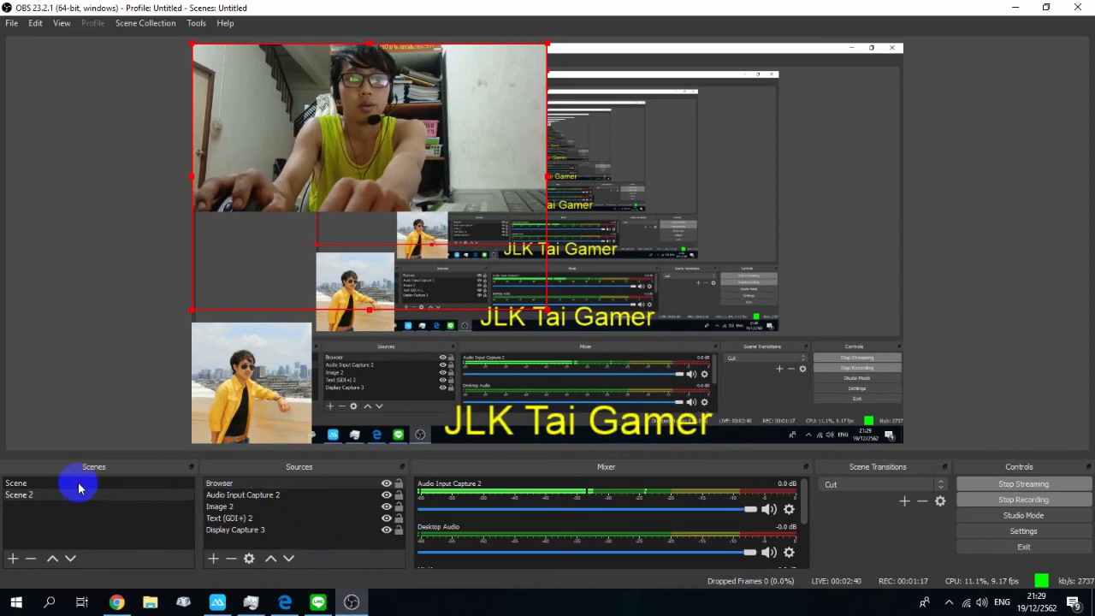
{"action": "left_click", "coordinate": [80, 488]}
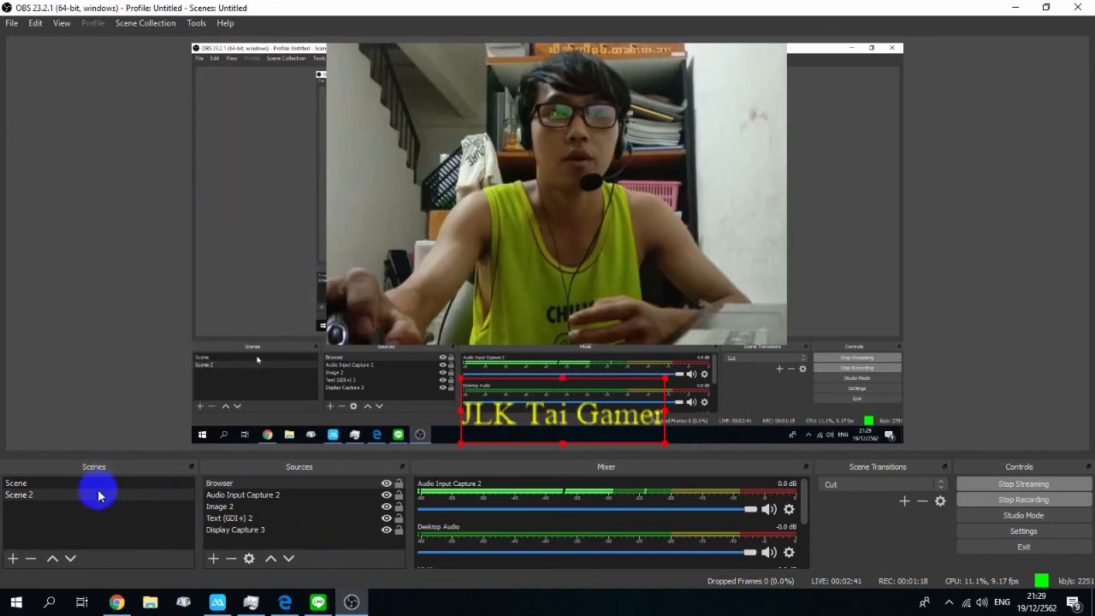
{"action": "left_click", "coordinate": [107, 490]}
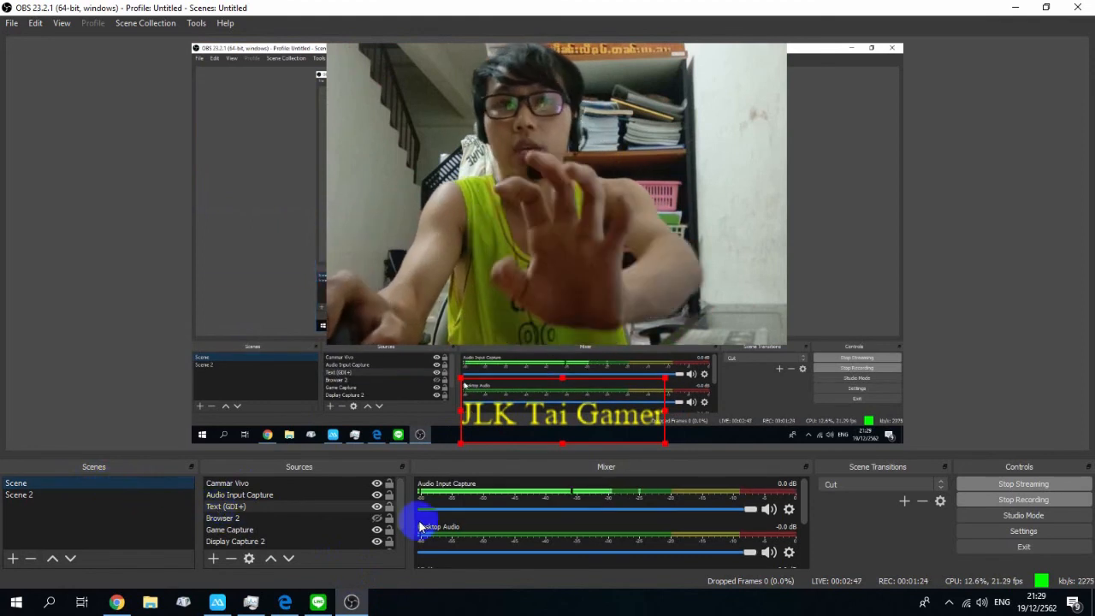
{"action": "left_click", "coordinate": [133, 495]}
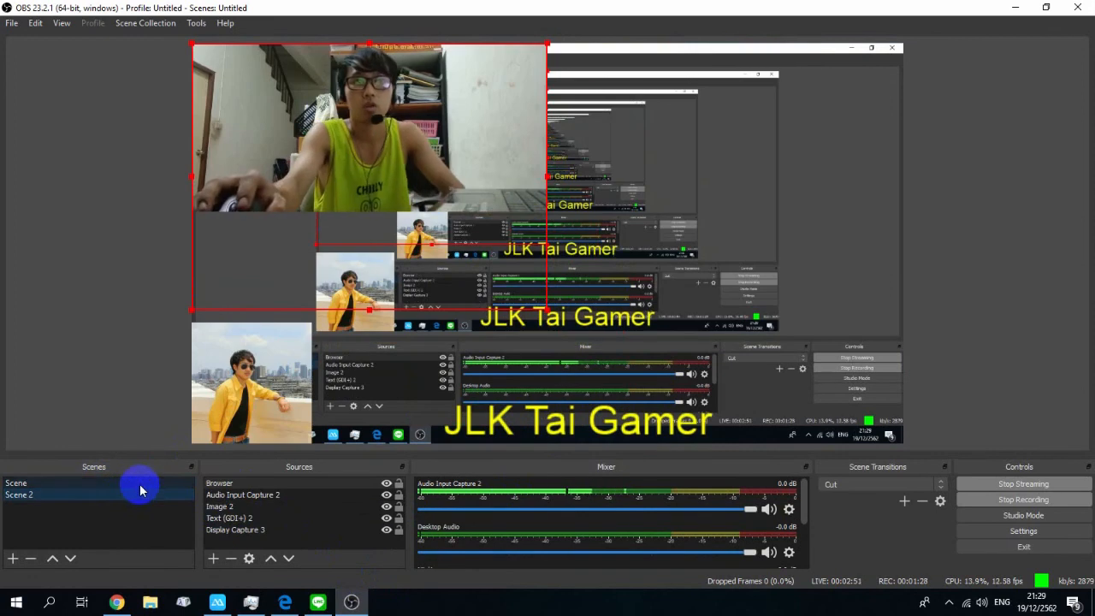
{"action": "left_click", "coordinate": [140, 486]}
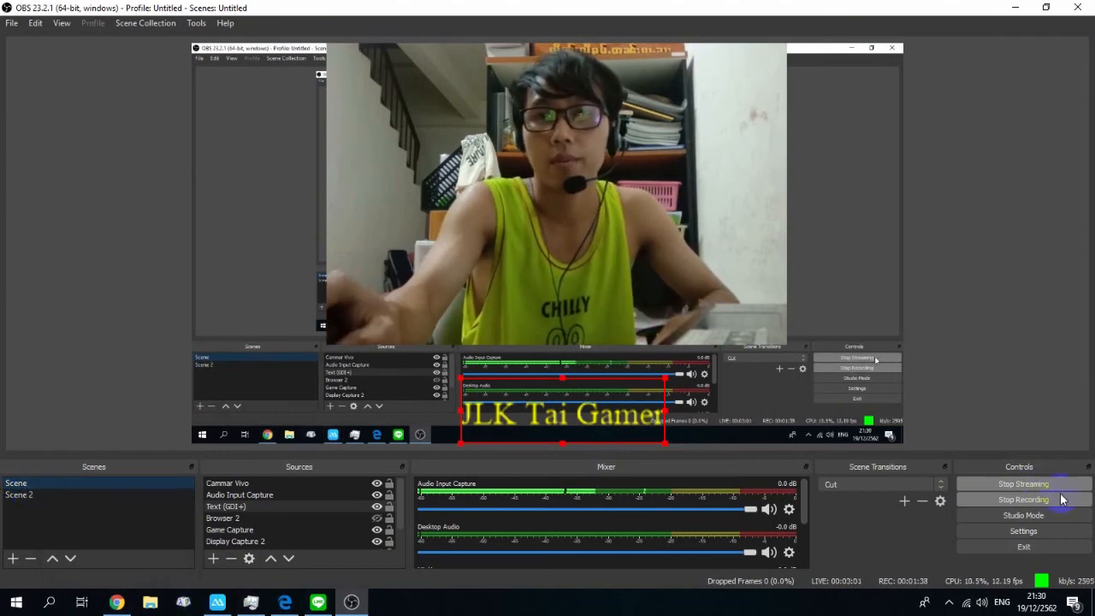
Step: Open Task Manager to check CPU and memory performance, then minimize it
{"action": "right_click", "coordinate": [779, 603]}
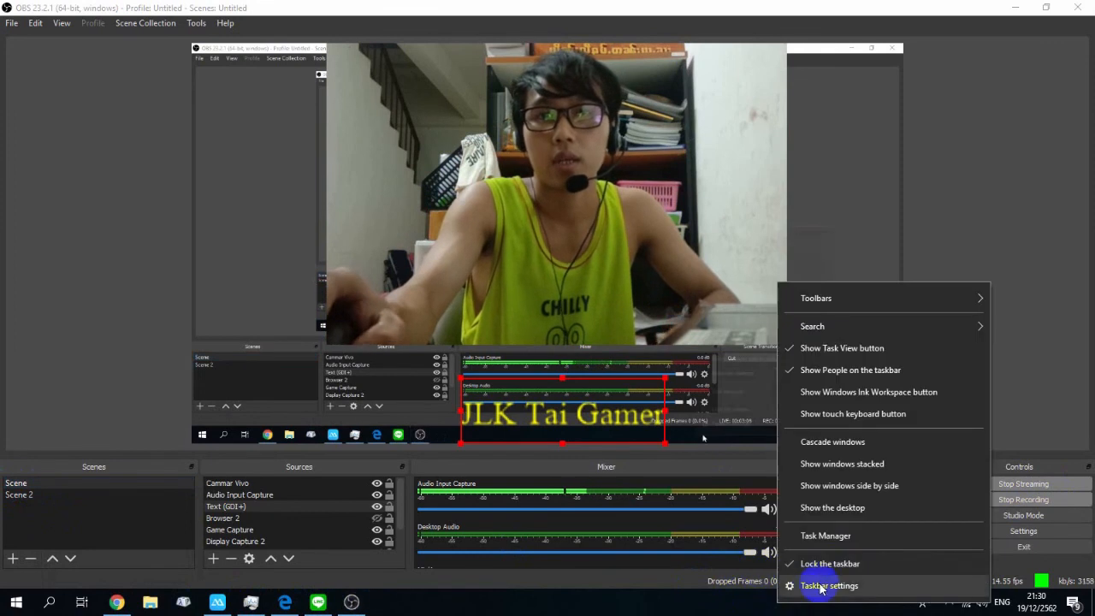
{"action": "left_click", "coordinate": [826, 539]}
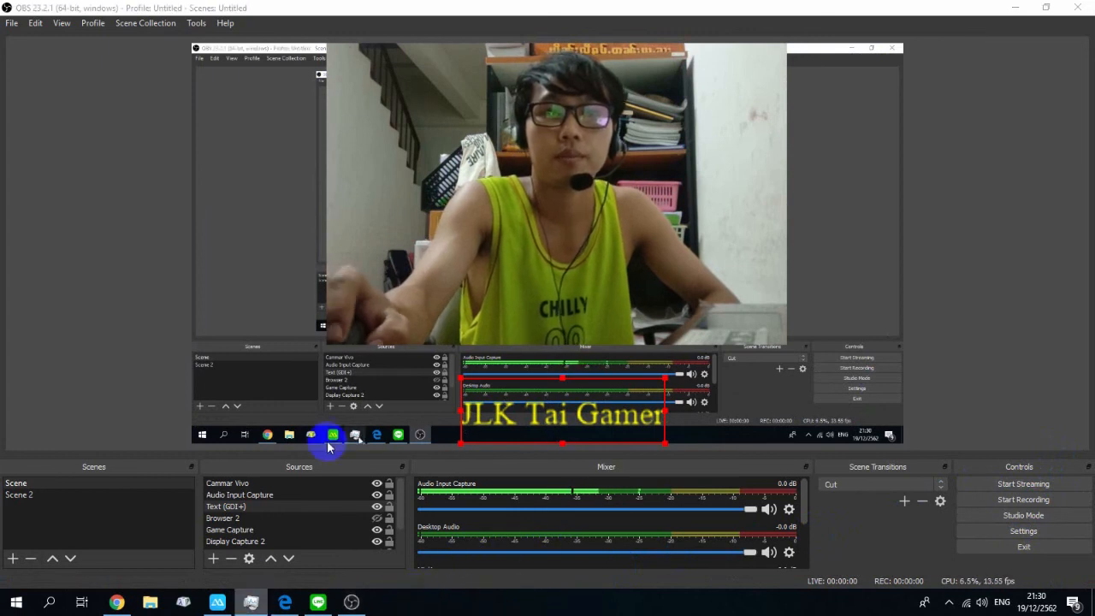
{"action": "left_click", "coordinate": [251, 607]}
{"action": "mouse_move", "coordinate": [250, 608]}
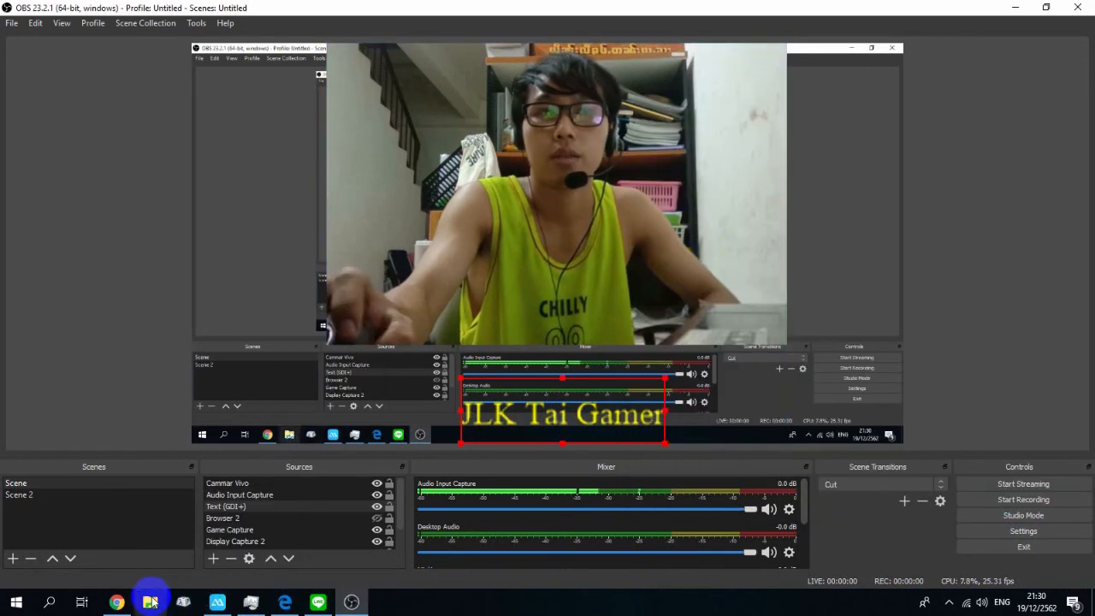
{"action": "left_click", "coordinate": [252, 604]}
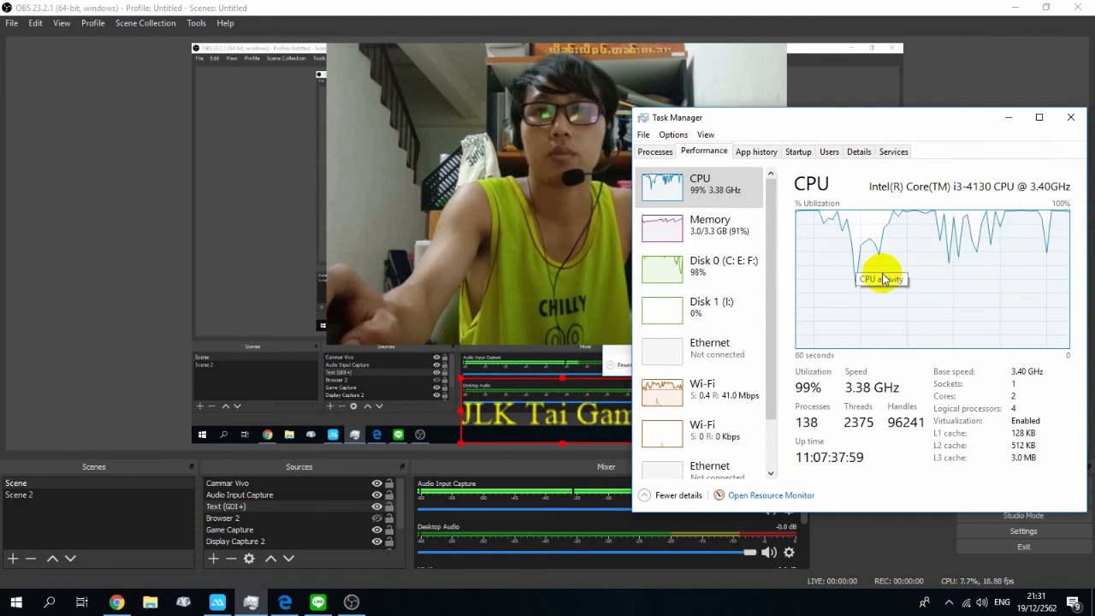
{"action": "left_click", "coordinate": [1009, 119]}
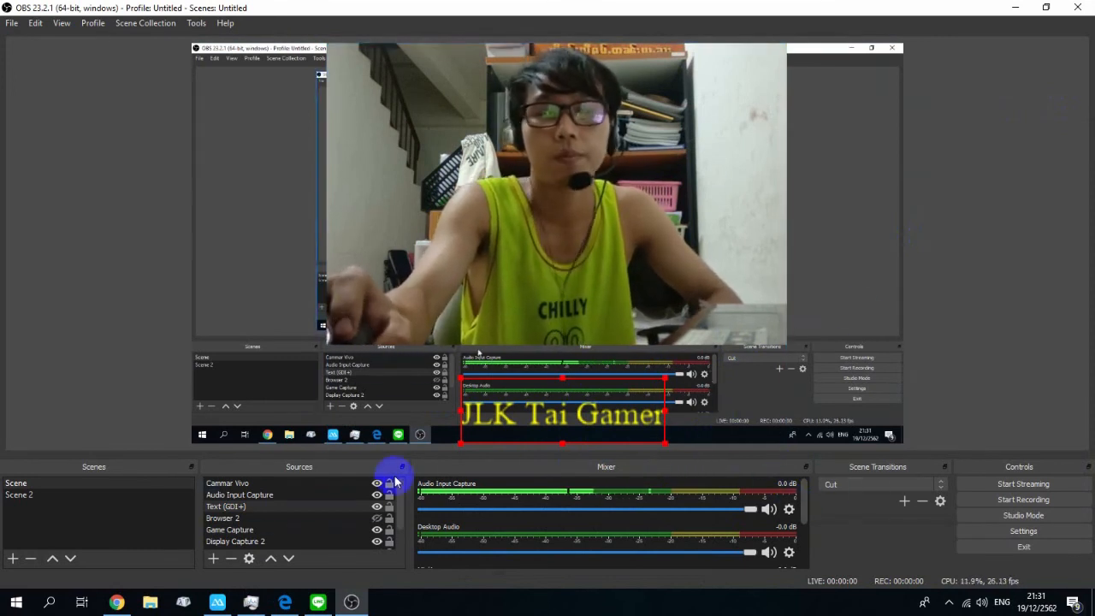
Step: Switch between Scene and Scene 2 to compare their layouts
{"action": "left_click", "coordinate": [94, 499]}
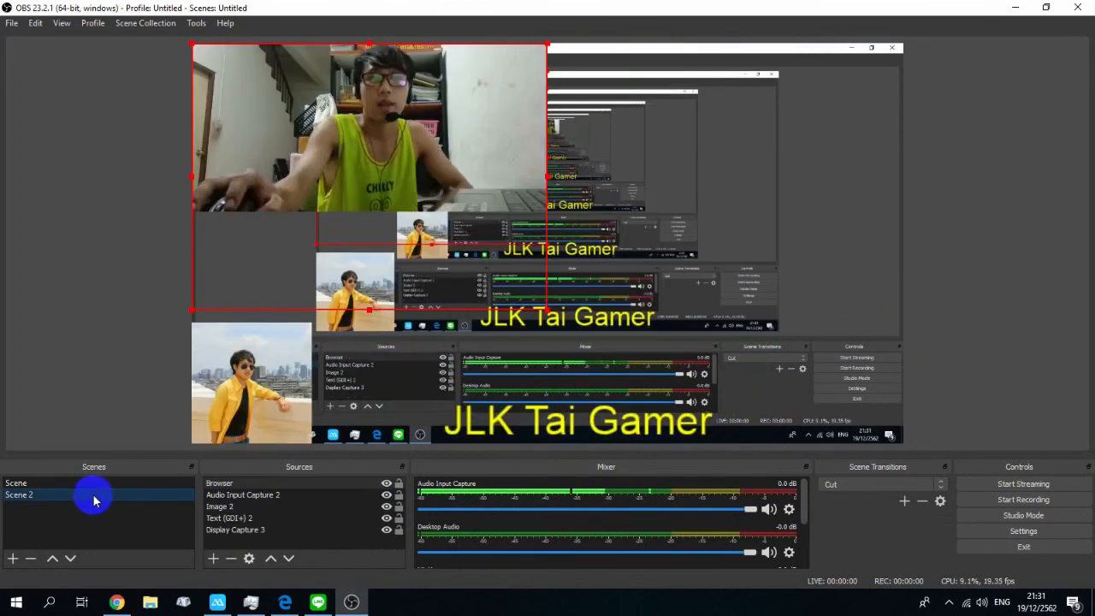
{"action": "left_click", "coordinate": [139, 484]}
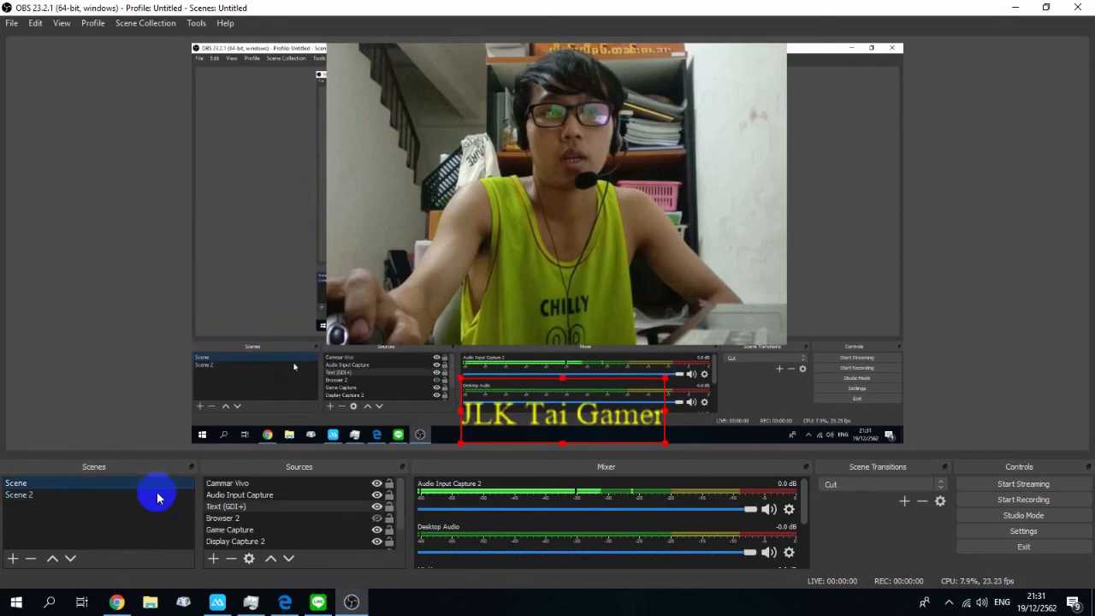
{"action": "left_click", "coordinate": [162, 500]}
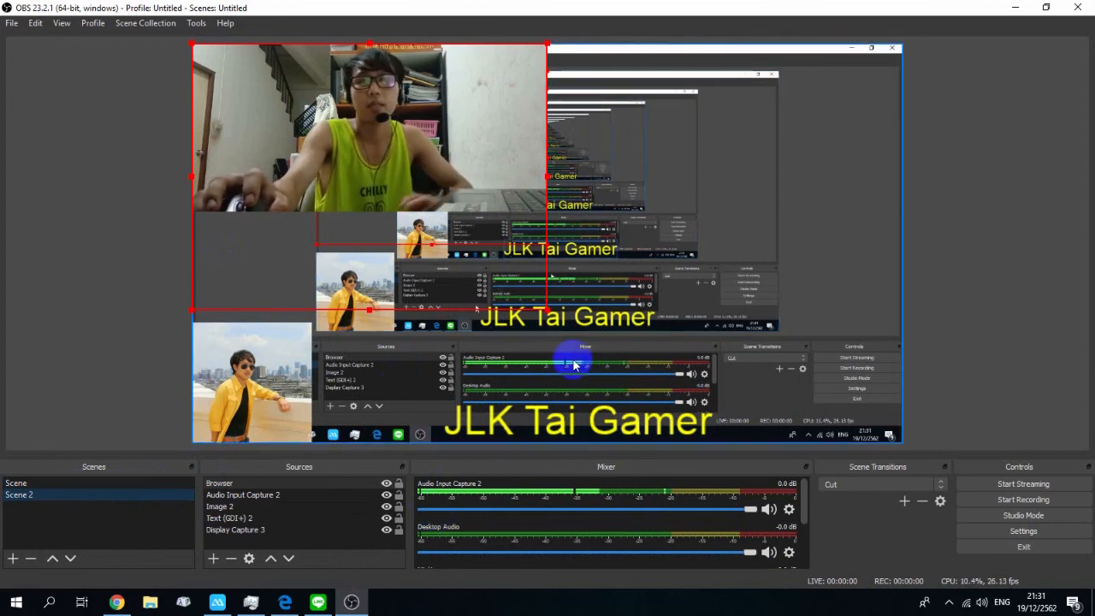
{"action": "left_click", "coordinate": [378, 267]}
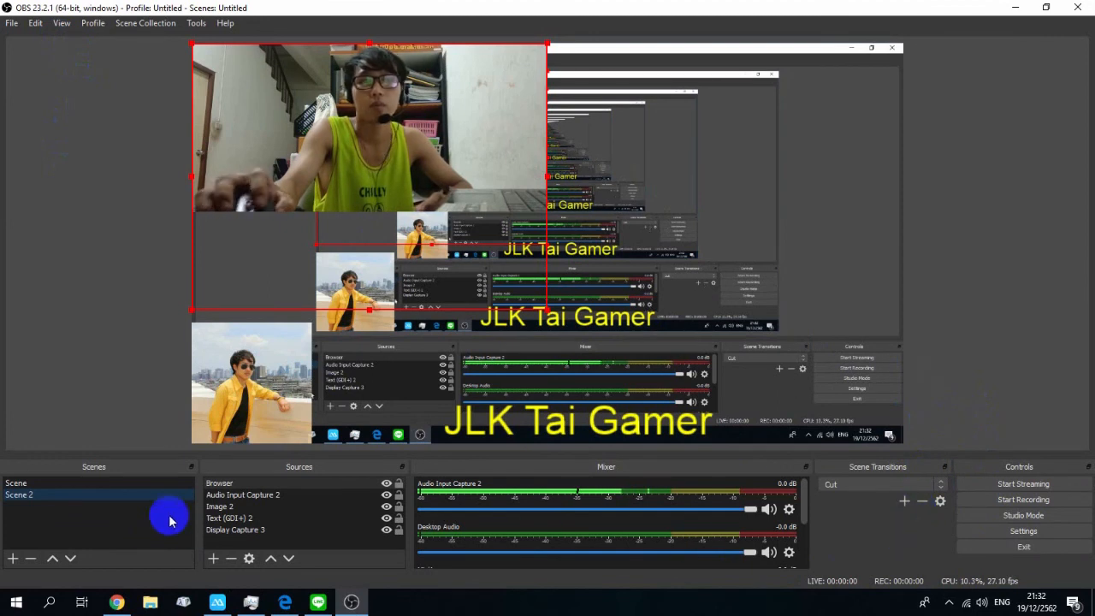
{"action": "left_click", "coordinate": [136, 483]}
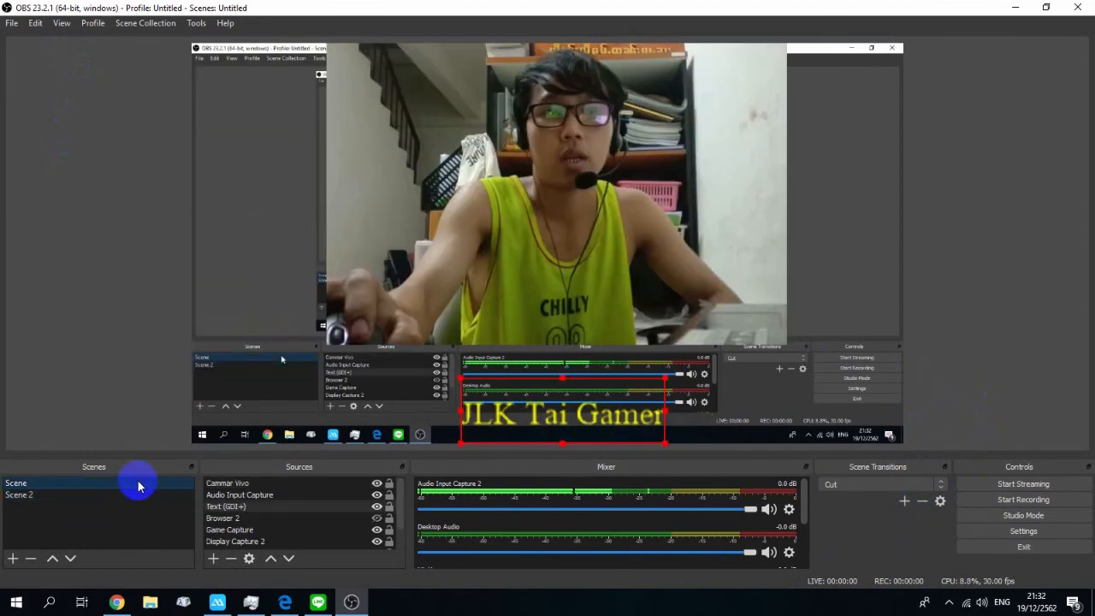
{"action": "left_click", "coordinate": [149, 497]}
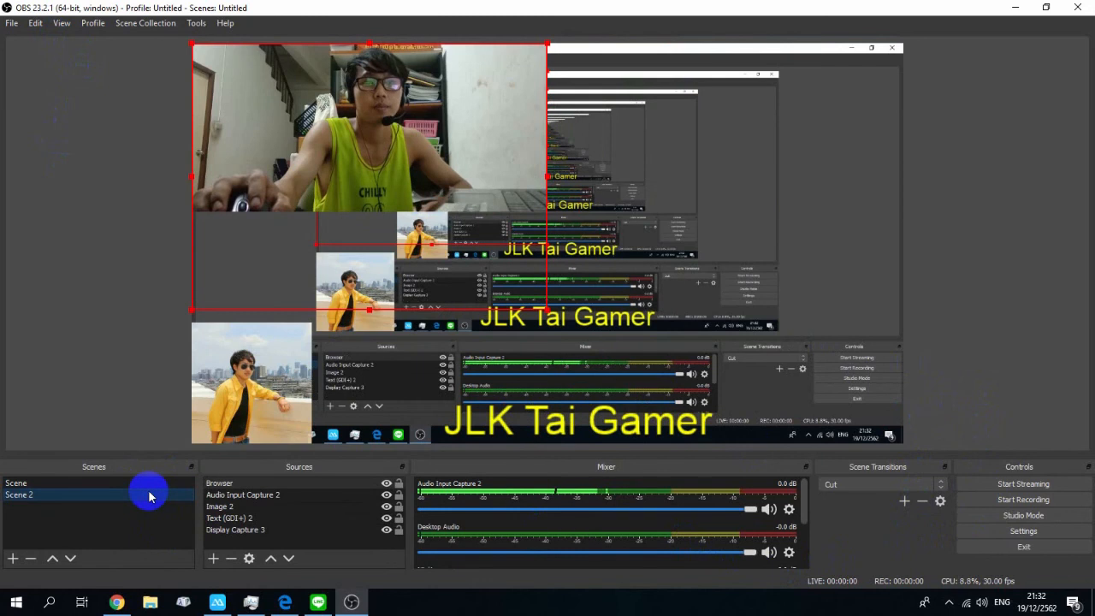
Step: Remove Scene 2 from the scene list, confirming the deletion
{"action": "right_click", "coordinate": [124, 482]}
{"action": "left_click", "coordinate": [122, 484]}
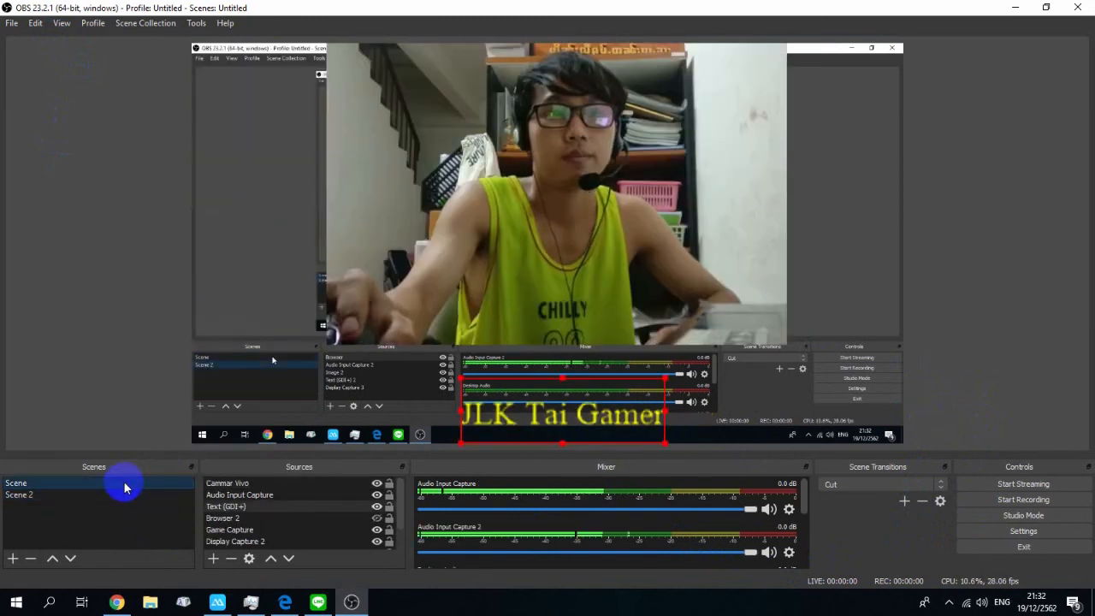
{"action": "right_click", "coordinate": [120, 503]}
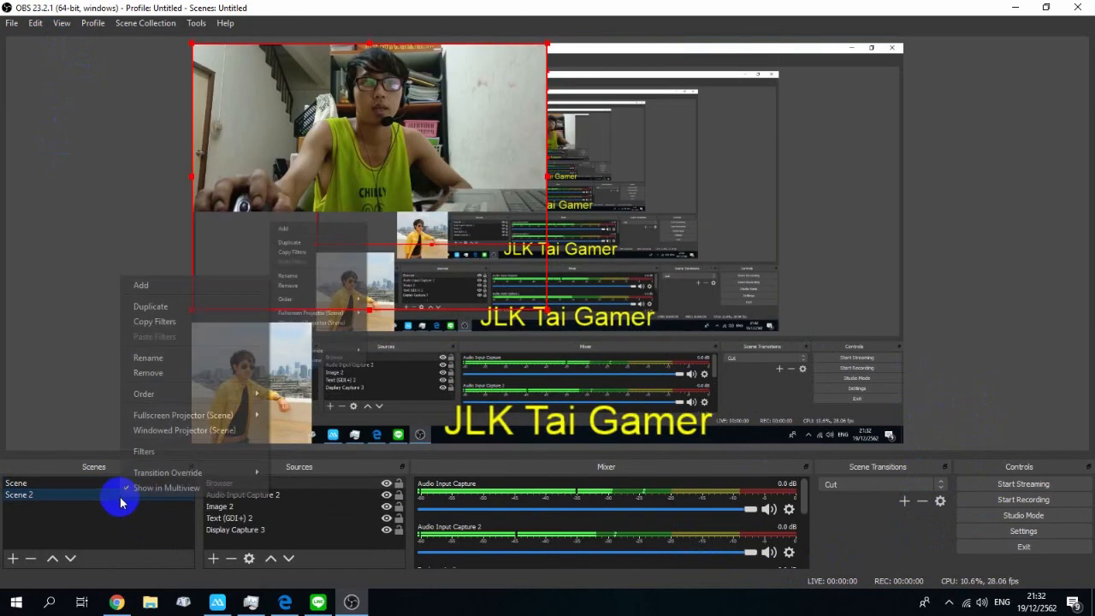
{"action": "left_click", "coordinate": [167, 380]}
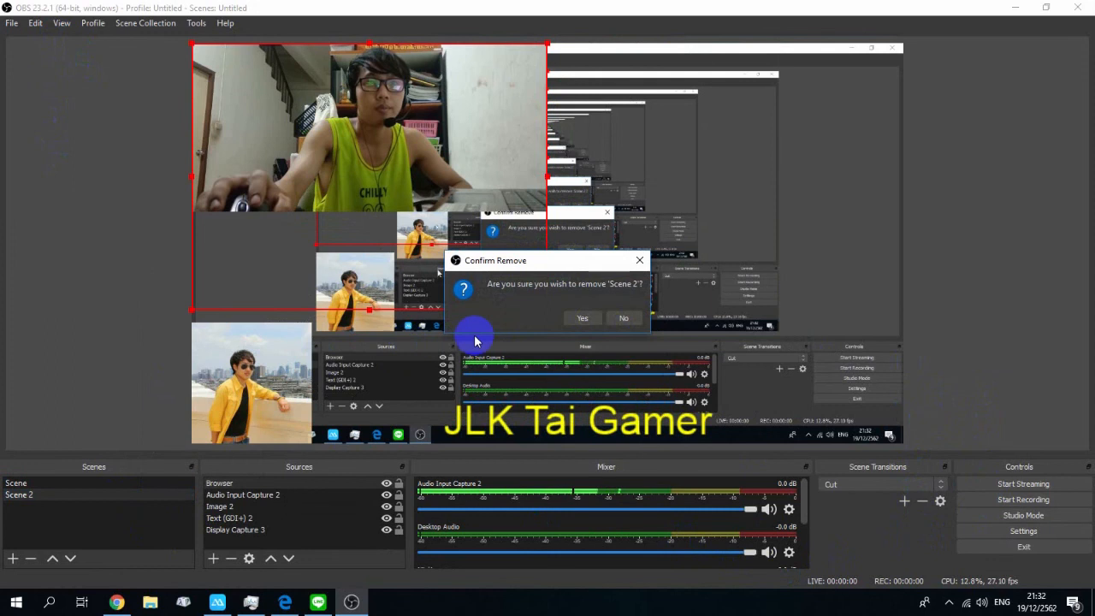
{"action": "left_click", "coordinate": [576, 321]}
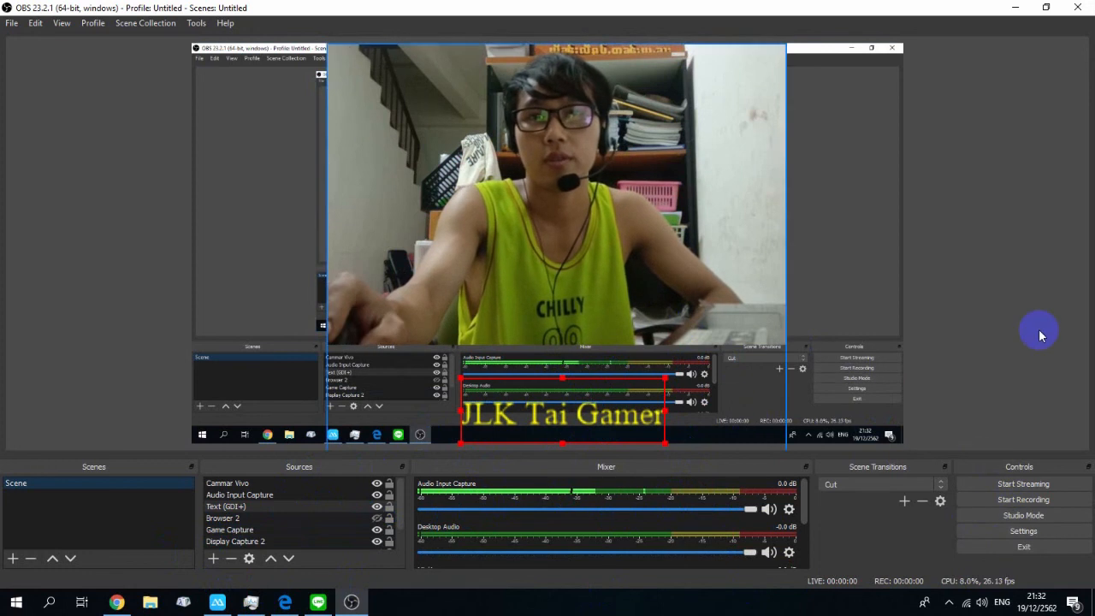
Step: Select the webcam source in the Scene preview
{"action": "left_click", "coordinate": [629, 276]}
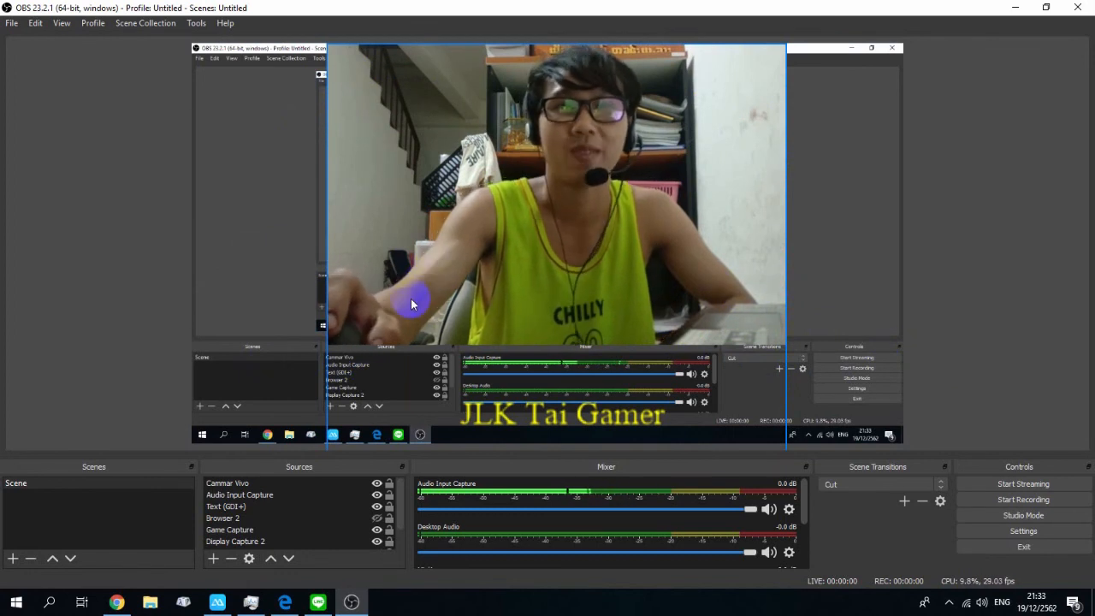
{"action": "left_click", "coordinate": [410, 361]}
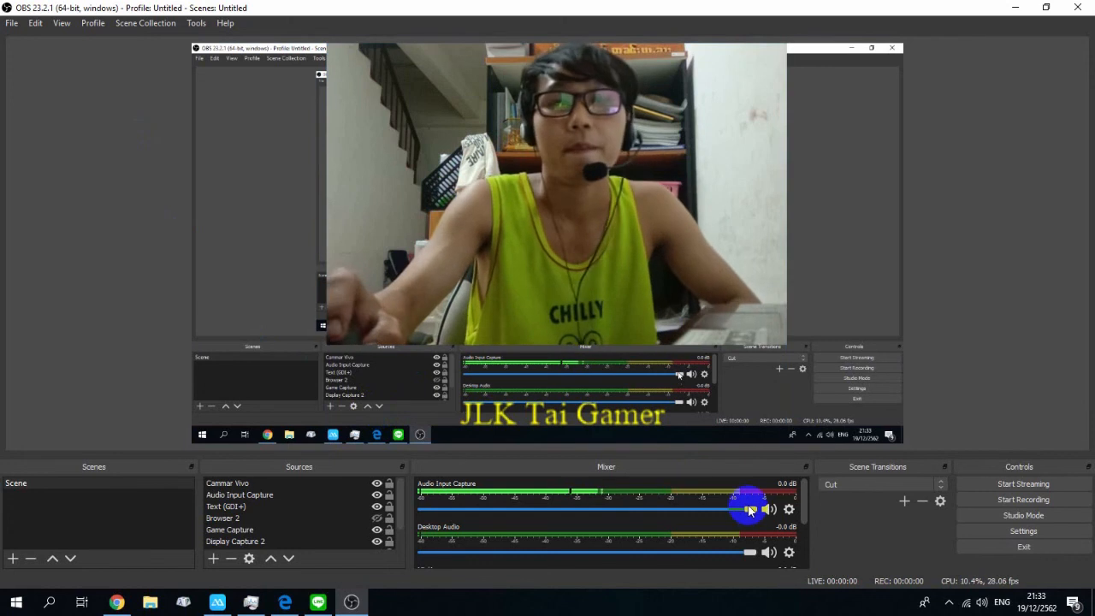